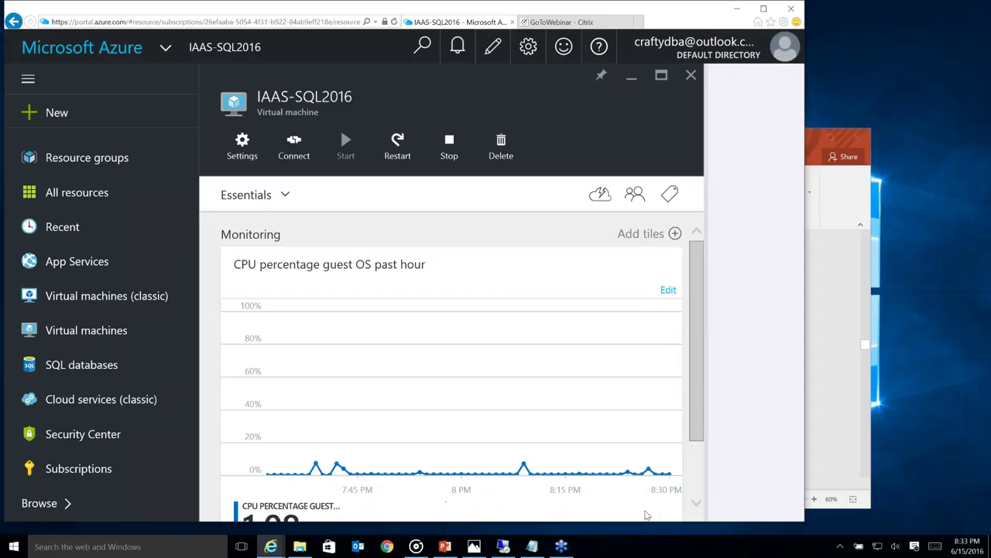
Open the saved IAAS-SQL2016 remote desktop connection's settings for editing.
left_click(735, 10)
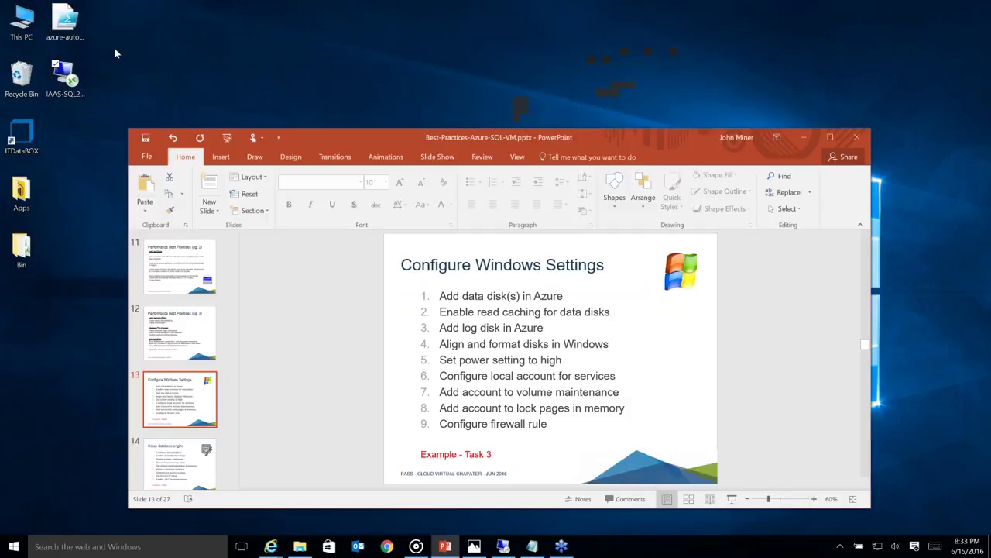
right_click(67, 69)
left_click(67, 86)
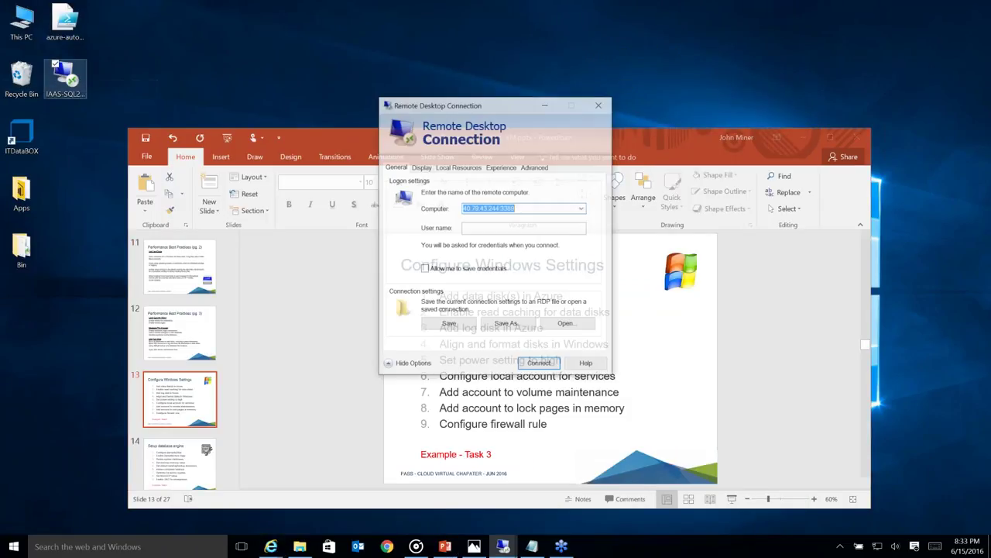
left_click(468, 228)
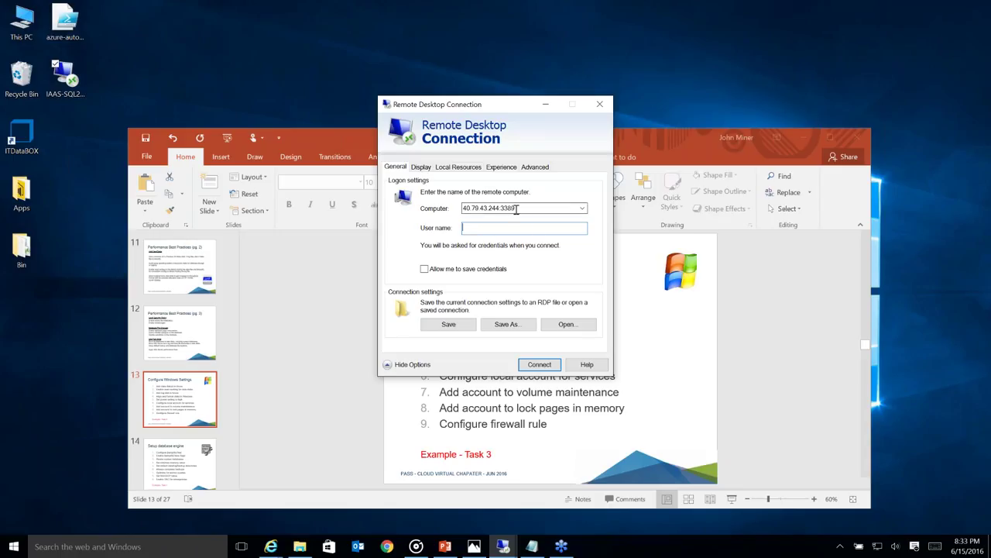
Tick Drives under Local Resources, discard that change, and connect to the remote server.
left_click(448, 168)
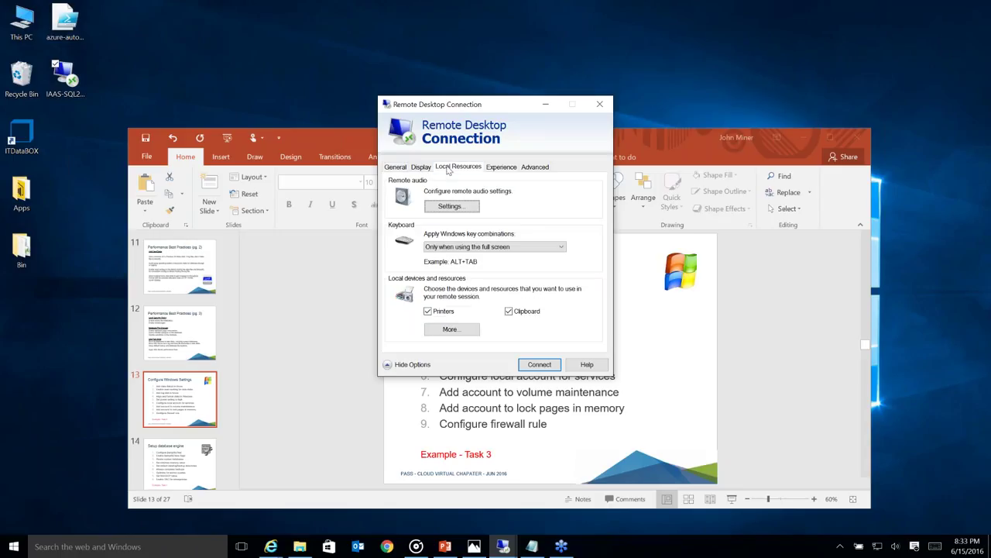
left_click(450, 329)
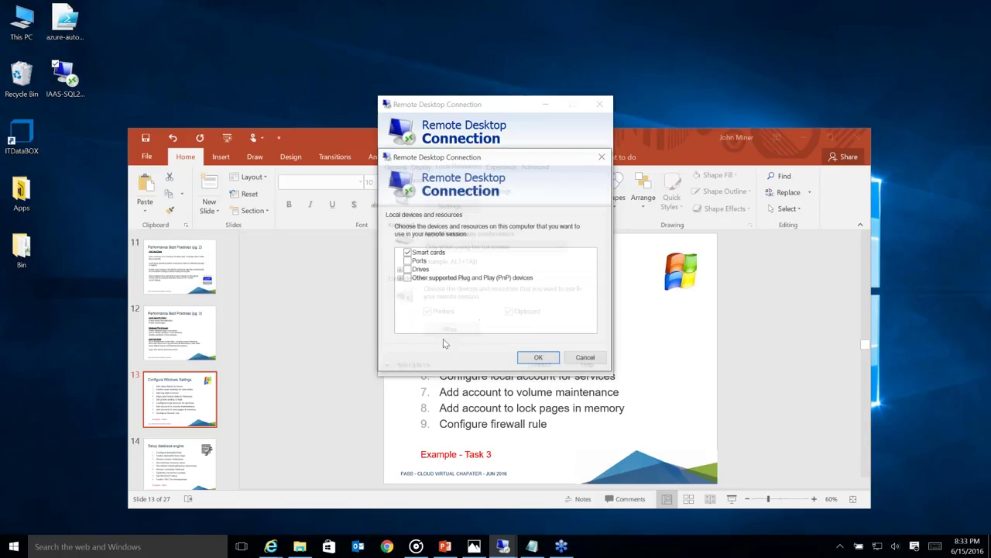
left_click(399, 269)
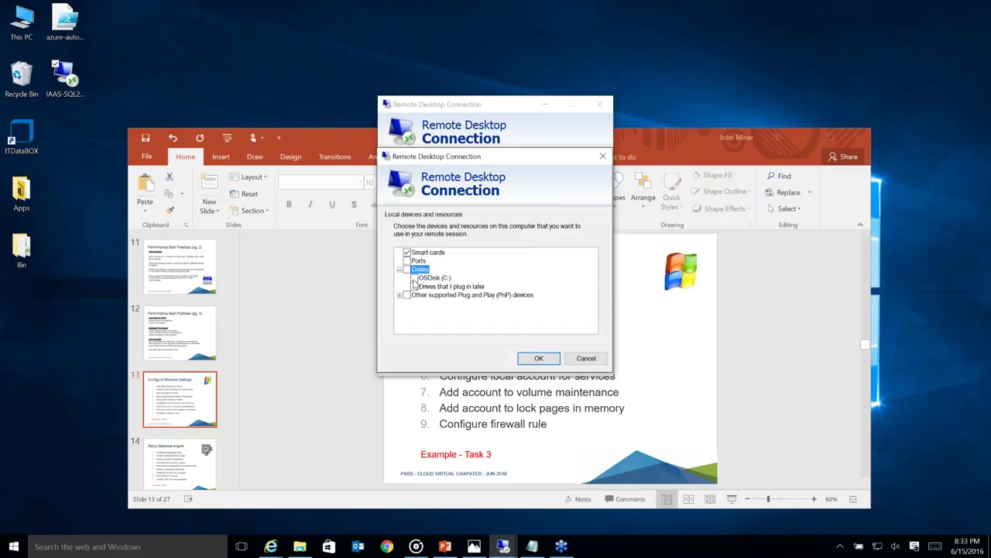
left_click(408, 270)
left_click(574, 360)
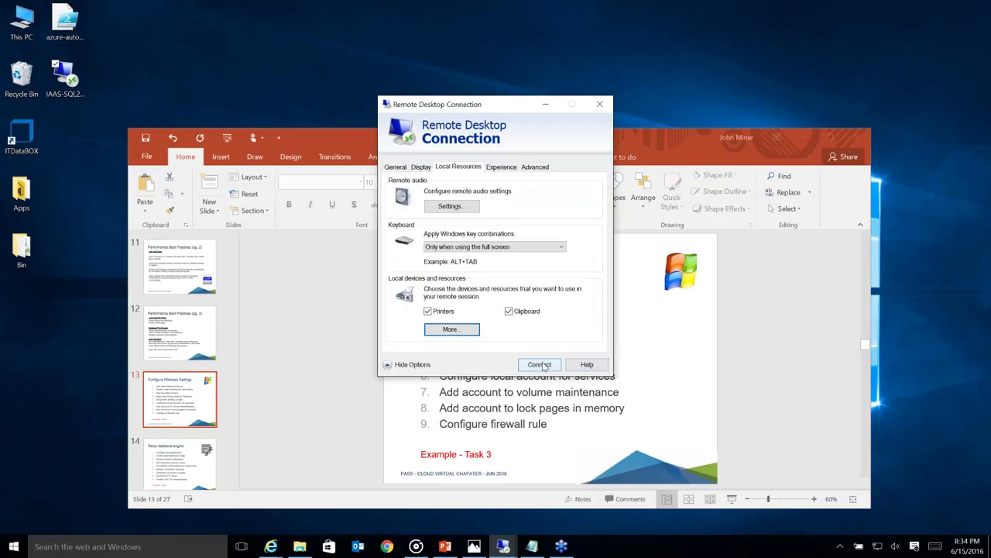
left_click(504, 547)
Make the remote session and Management Studio full screen, showing the SQL Server 2016 Developer version result.
left_click(504, 547)
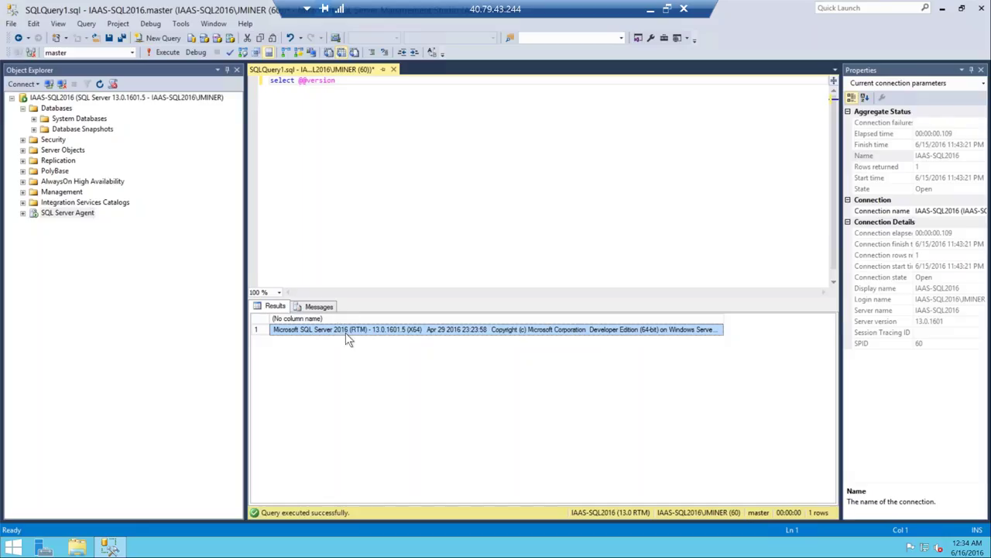
left_click(671, 9)
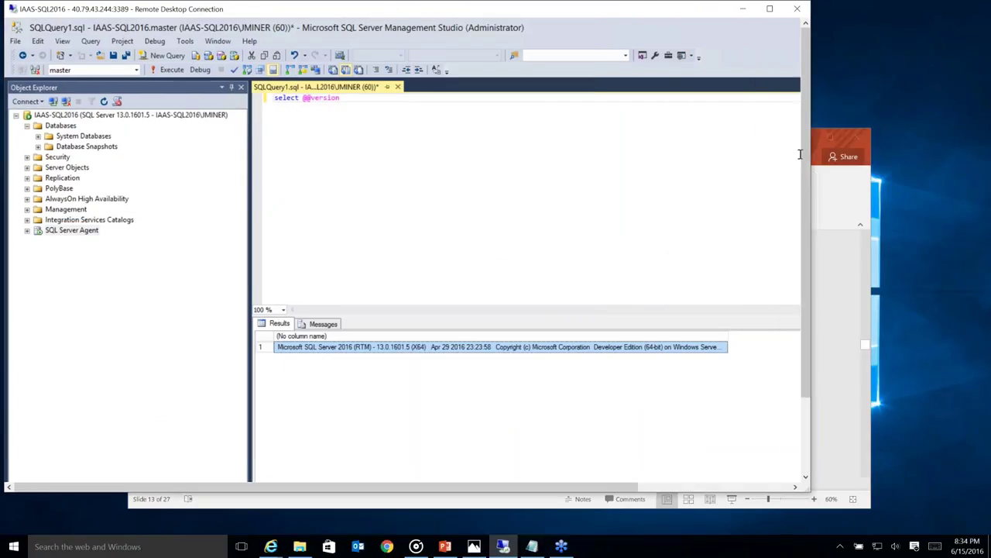
double_click(757, 22)
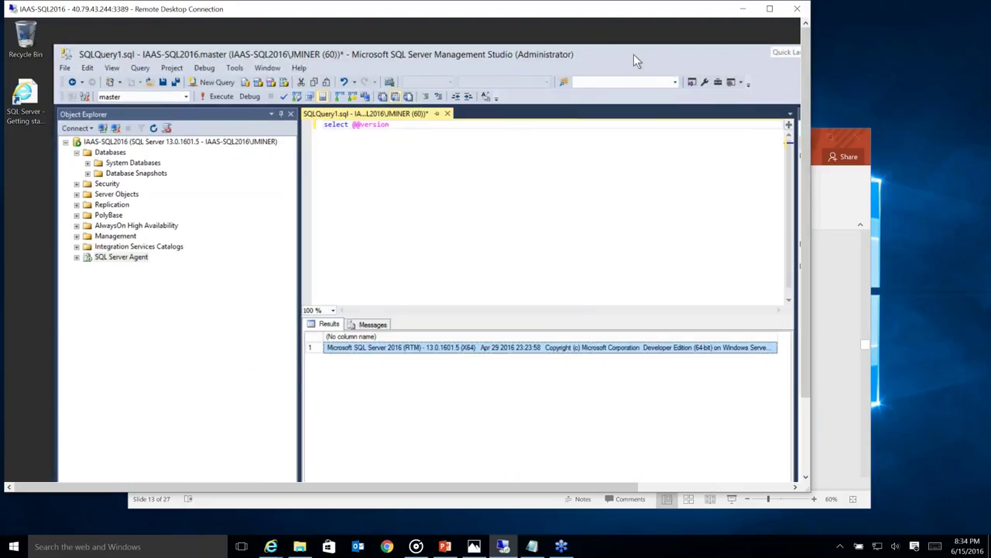
left_click(977, 12)
left_click(254, 8)
double_click(254, 8)
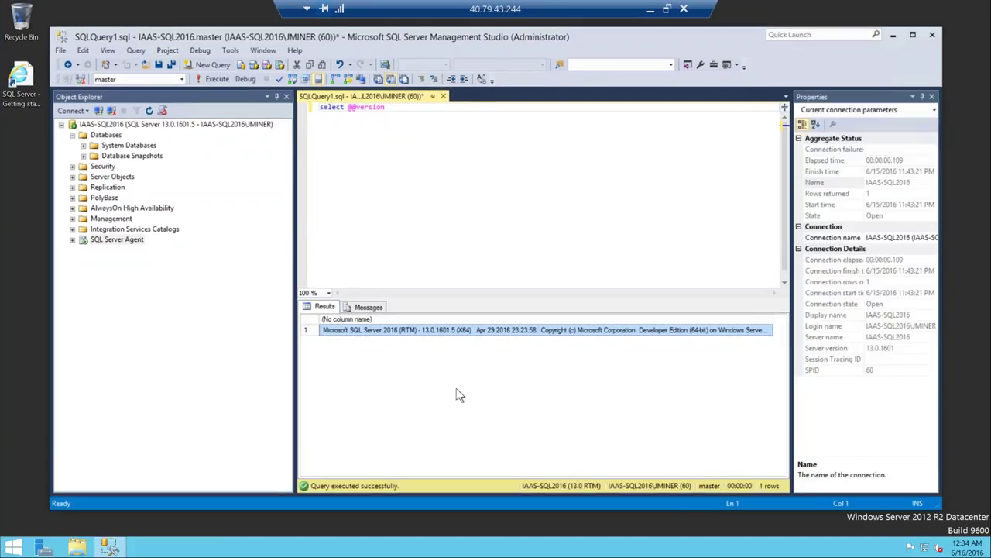
double_click(721, 33)
Browse the remote server's drives, open the redirected local C drive, then minimize the session.
left_click(940, 10)
left_click(81, 548)
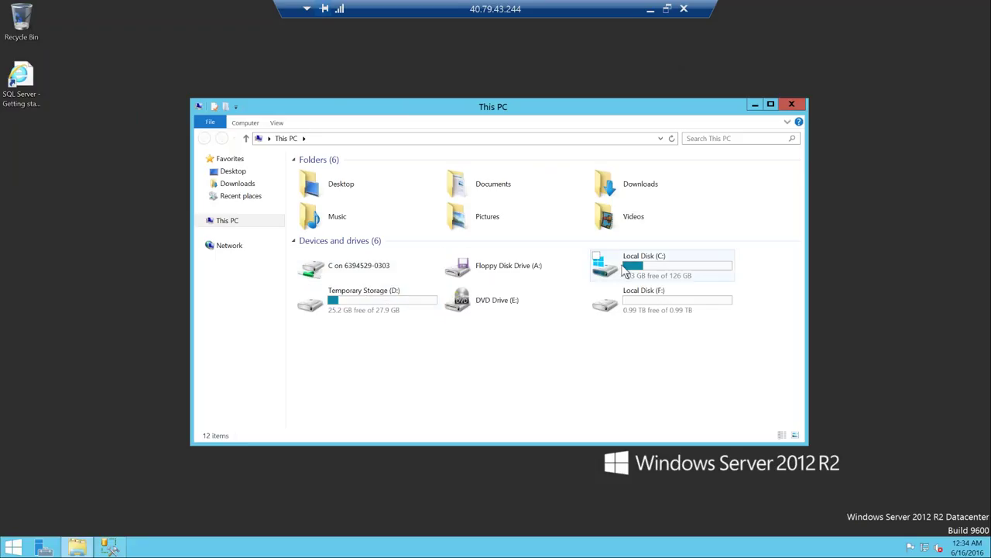
mouse_move(625, 270)
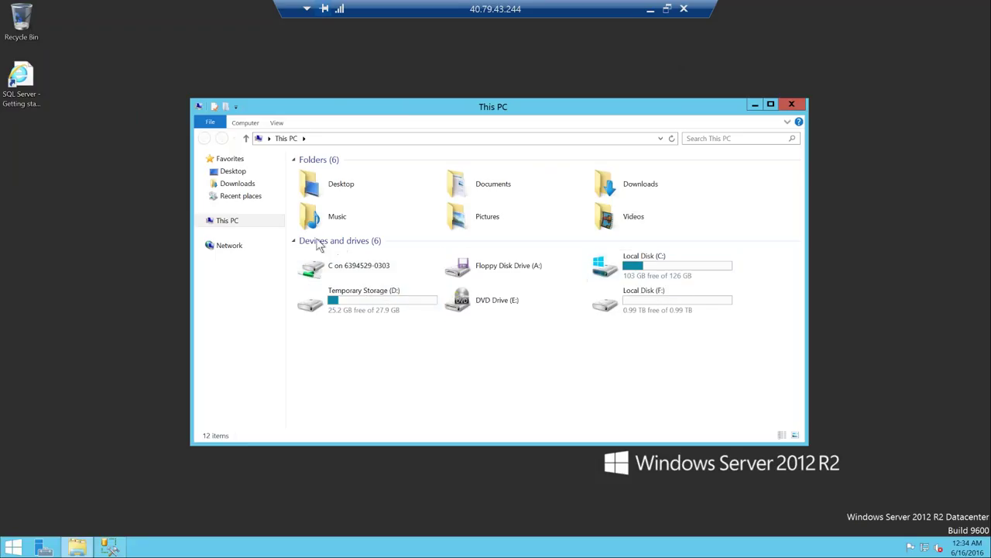
left_click(350, 267)
double_click(349, 264)
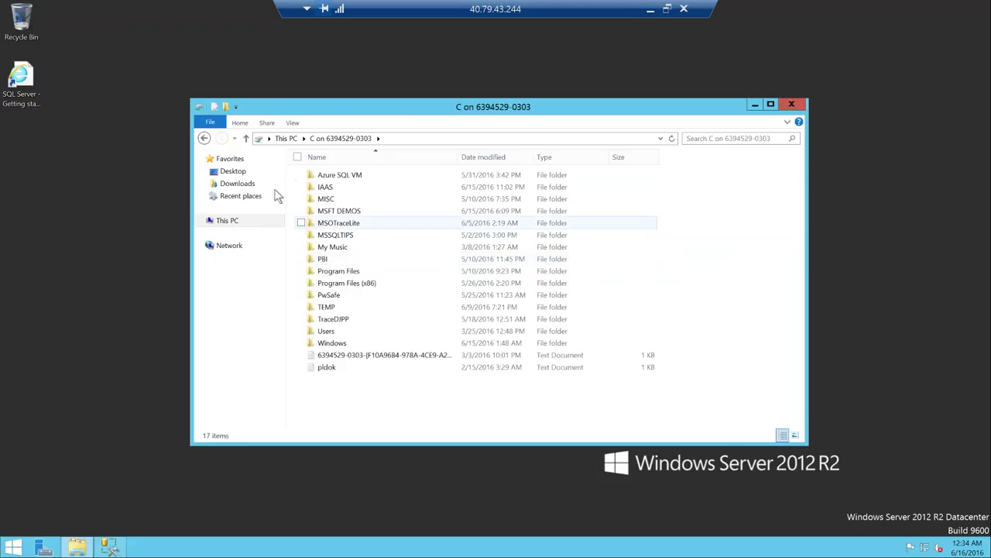
left_click(205, 139)
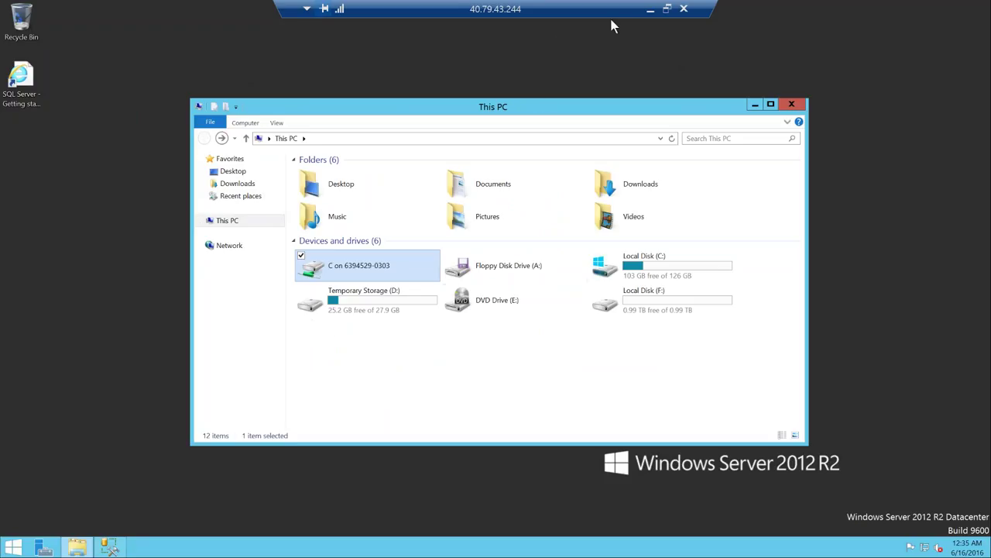
left_click(667, 10)
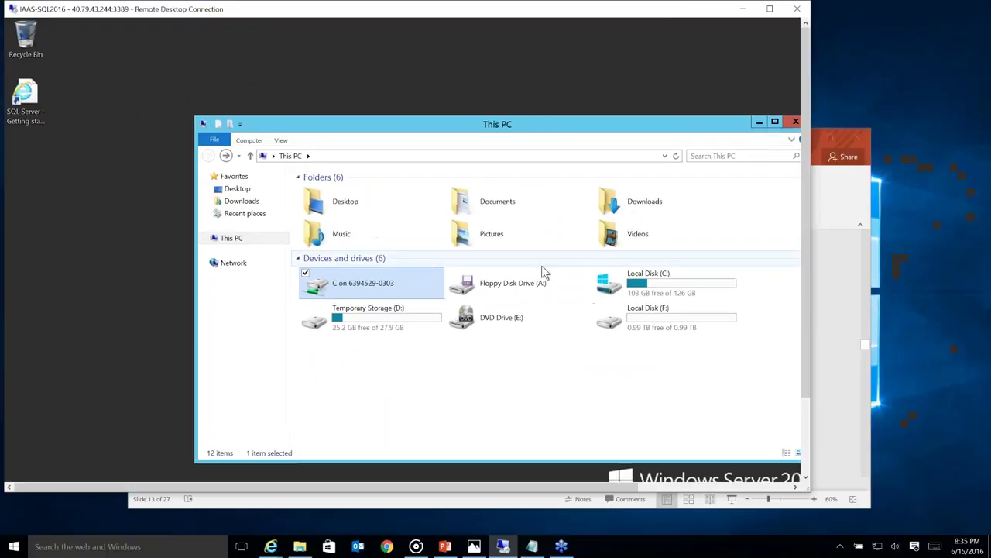
left_click(746, 10)
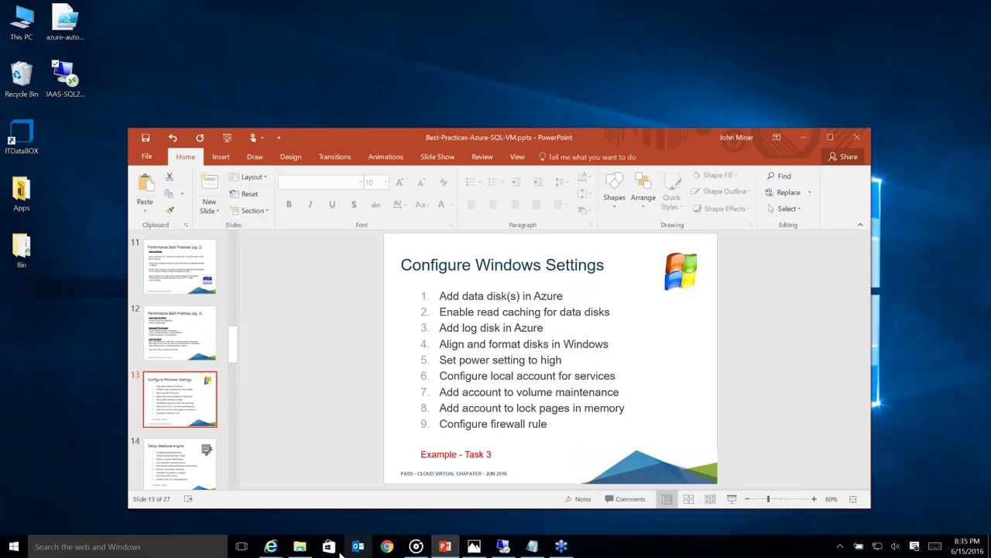
Maximize the Azure portal and open the IAAS-SQL2016 VM's Disks list from Settings.
mouse_move(270, 546)
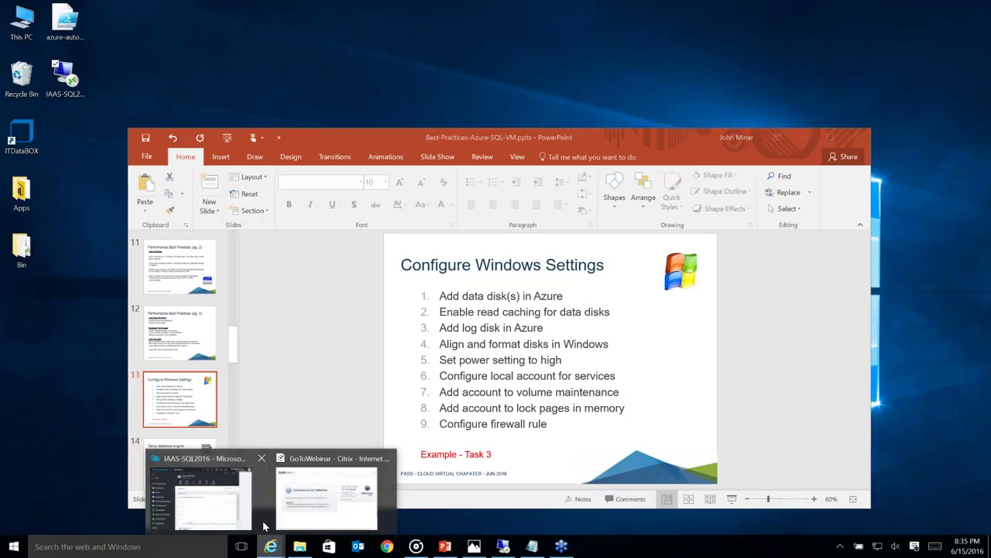
left_click(201, 494)
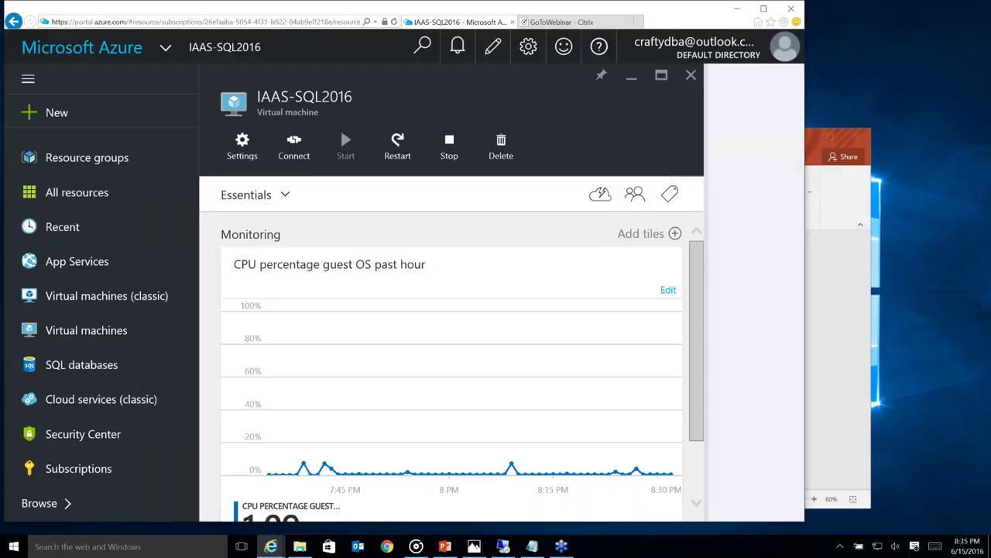
double_click(397, 14)
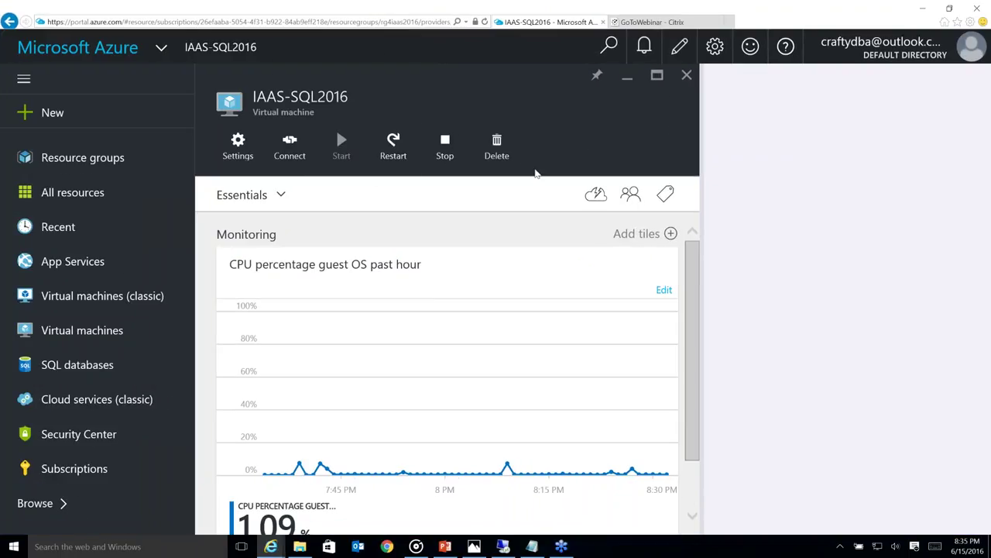
left_click(244, 152)
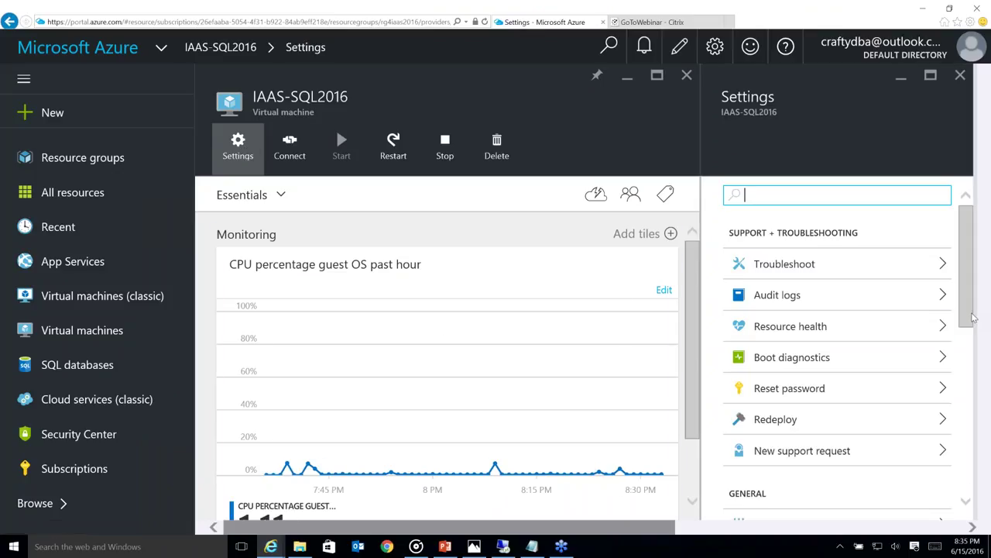
scroll(968, 318, "down", 3)
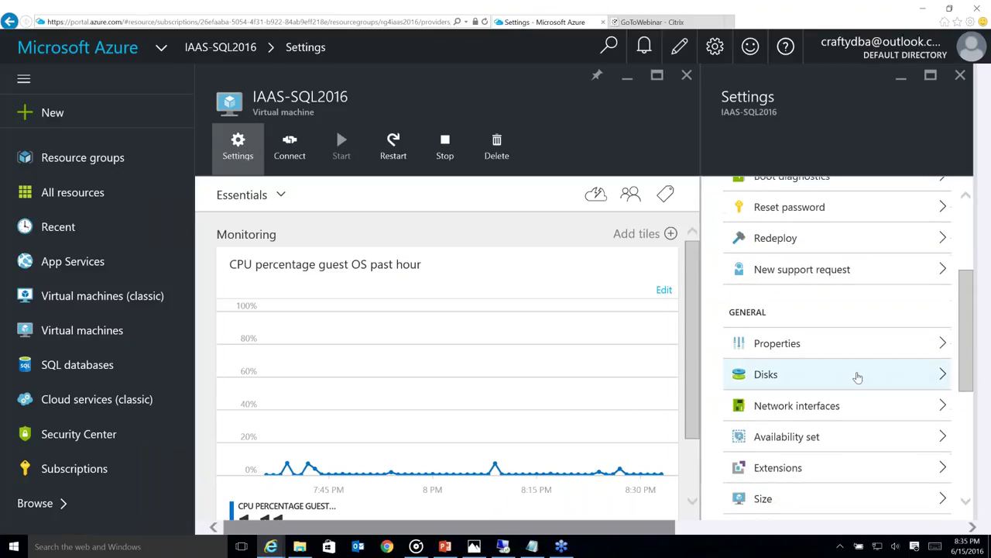
left_click(857, 376)
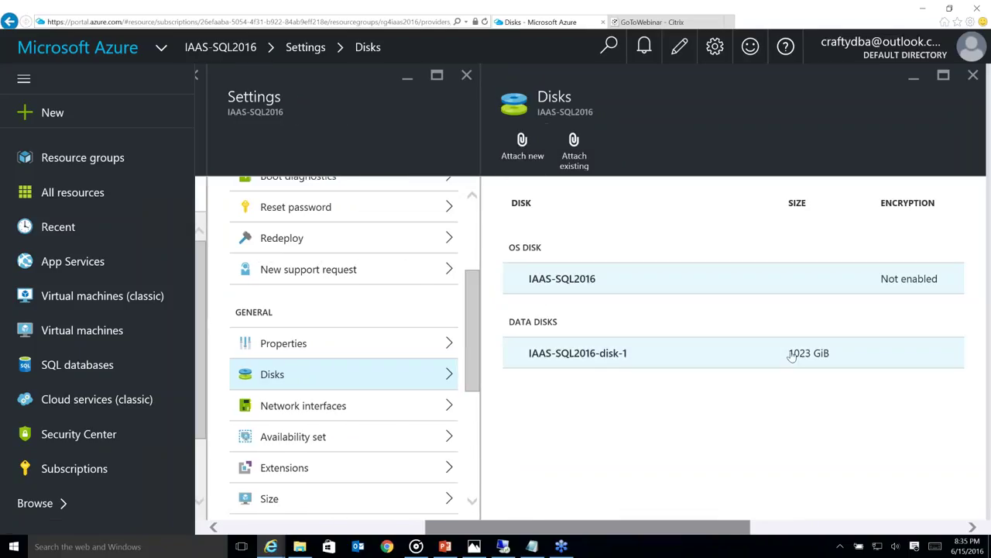
Start attaching a new disk and name it IAAS-SQL2016-DATA.
left_click(522, 147)
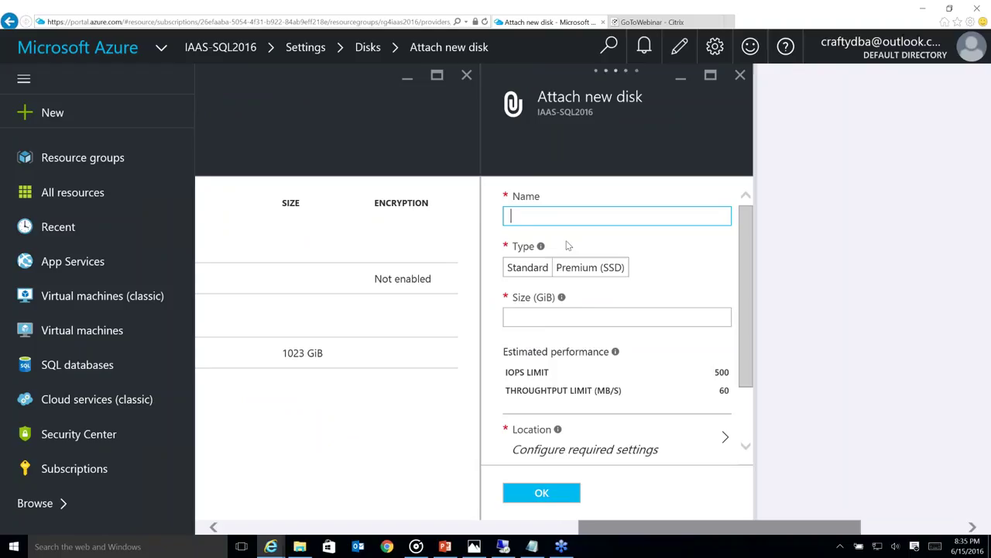
key("BackSpace")
key("BackSpace")
key("BackSpace")
key("BackSpace")
key("BackSpace")
key("BackSpace")
key("BackSpace")
key("BackSpace")
key("BackSpace")
key("BackSpace")
key("BackSpace")
key("BackSpace")
key("BackSpace")
key("BackSpace")
key("BackSpace")
type("das")
key("BackSpace")
key("BackSpace")
key("BackSpace")
key("BackSpace")
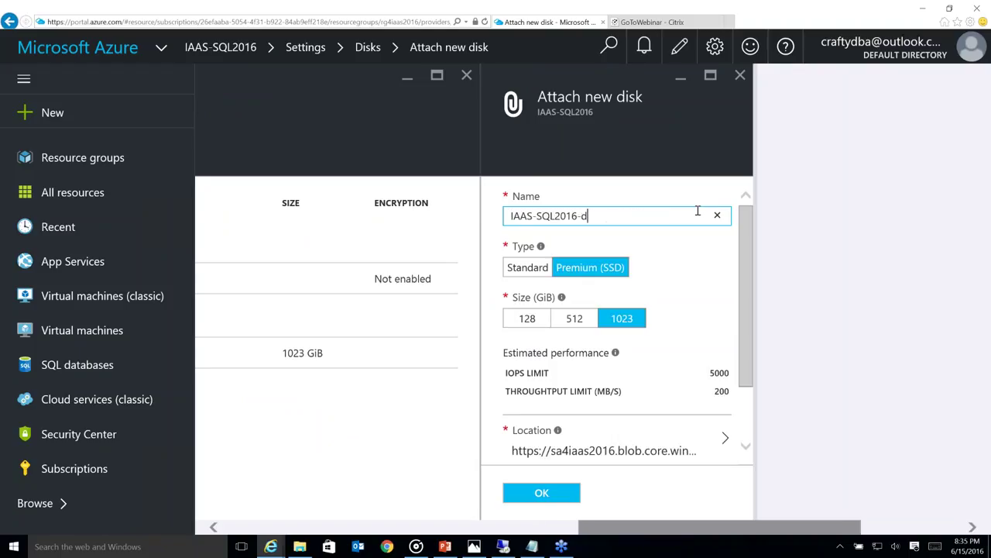
type("DATA")
Set the new disk to Premium (SSD), 128 GiB, with Read only host caching.
left_click(535, 320)
left_click_drag(743, 330, 710, 406)
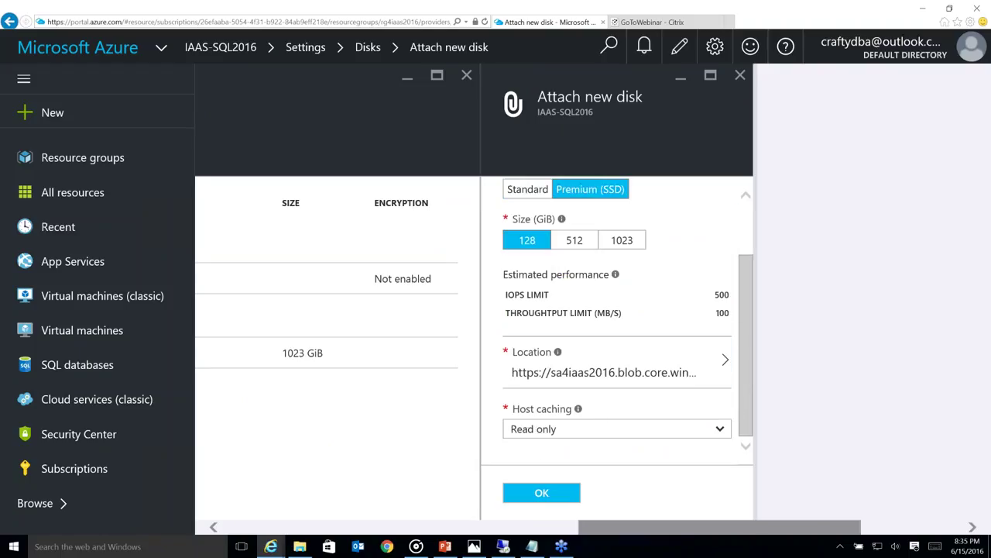
left_click(722, 428)
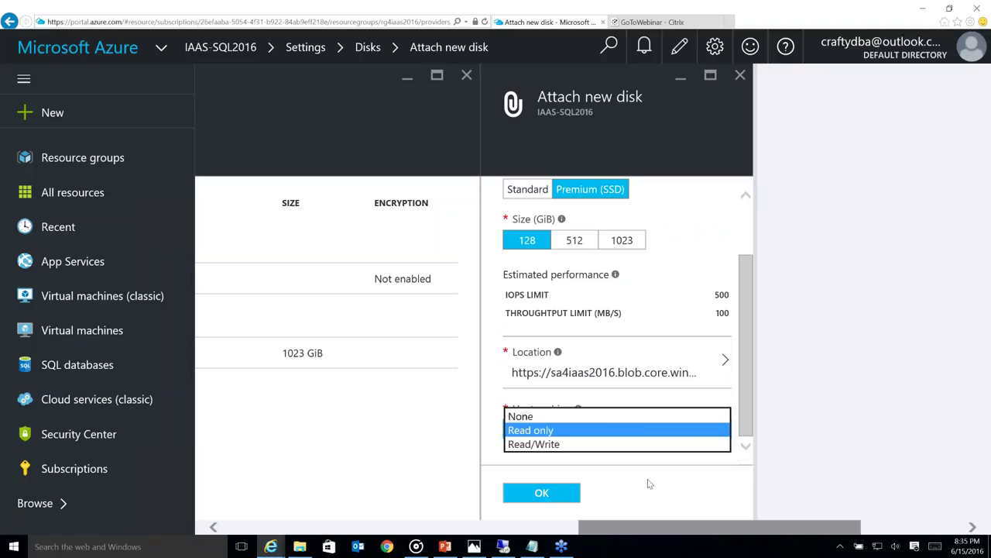
left_click(673, 430)
mouse_move(747, 392)
left_mouse_down()
mouse_move(746, 335)
mouse_move(747, 401)
left_mouse_up()
left_click(718, 428)
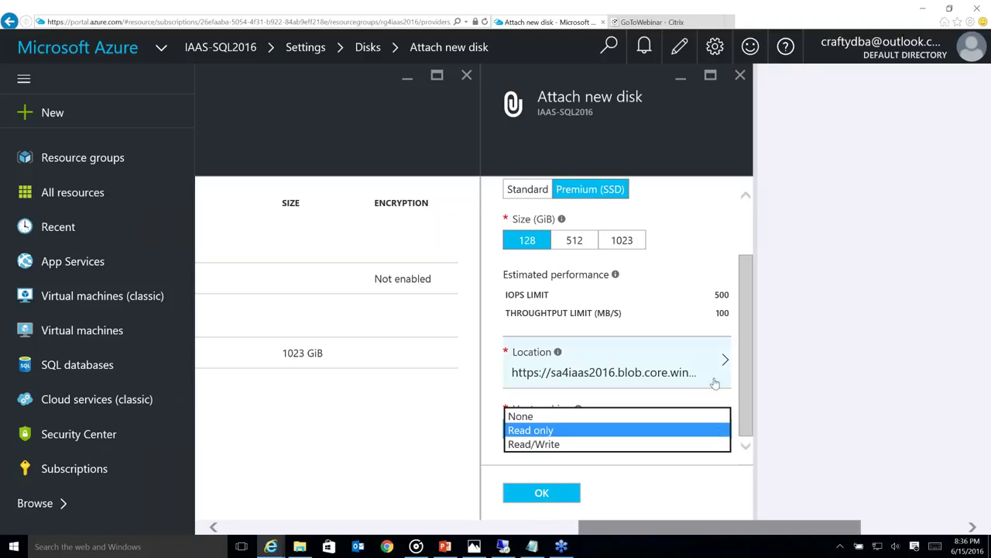
left_click(443, 547)
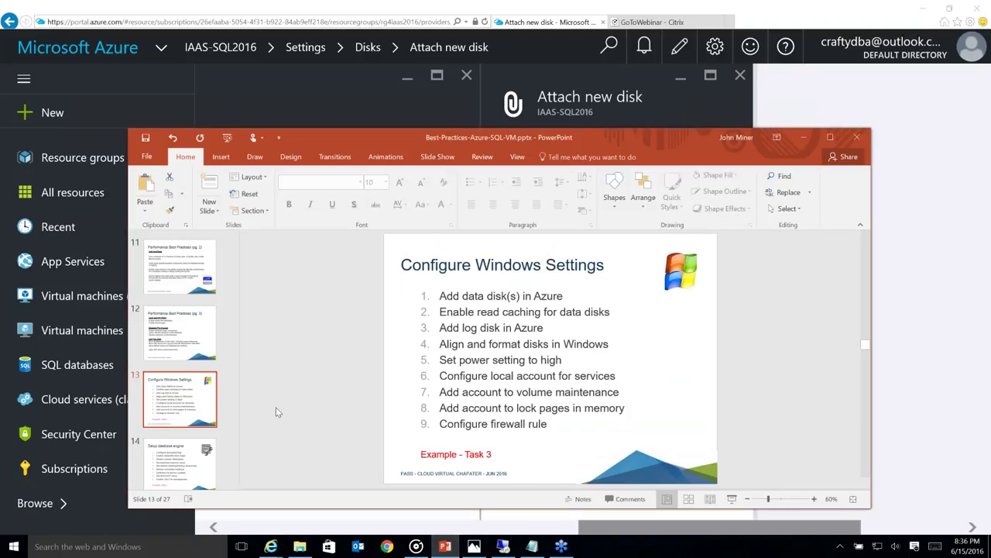
Review the Performance Best Practices slides (pages 3 and 2), then return to the Azure disk form.
left_click(190, 353)
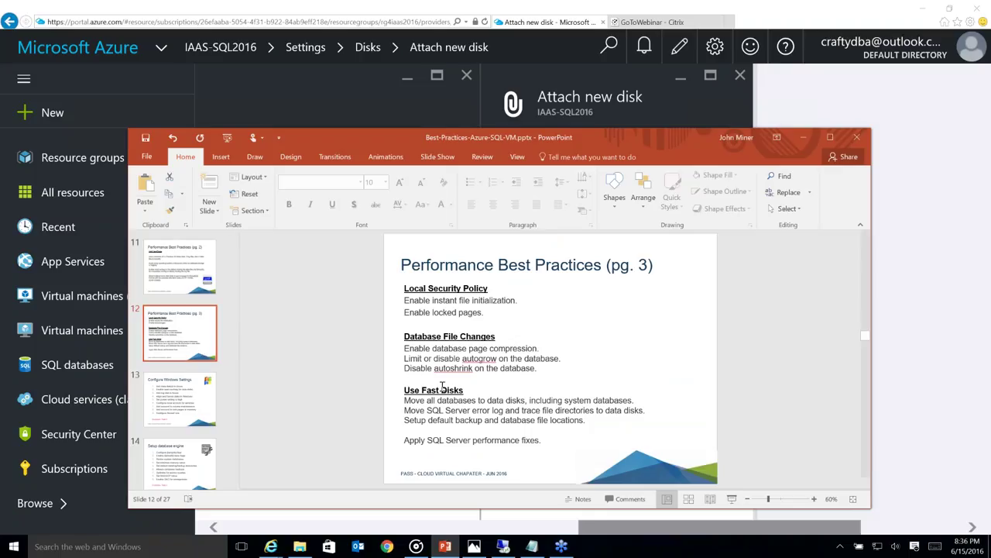
left_click(214, 288)
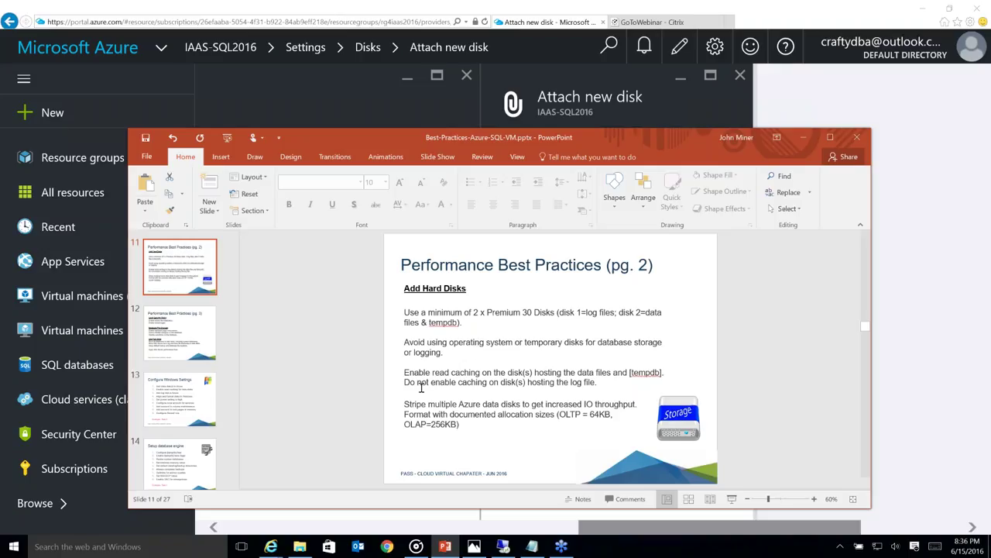
left_click(412, 100)
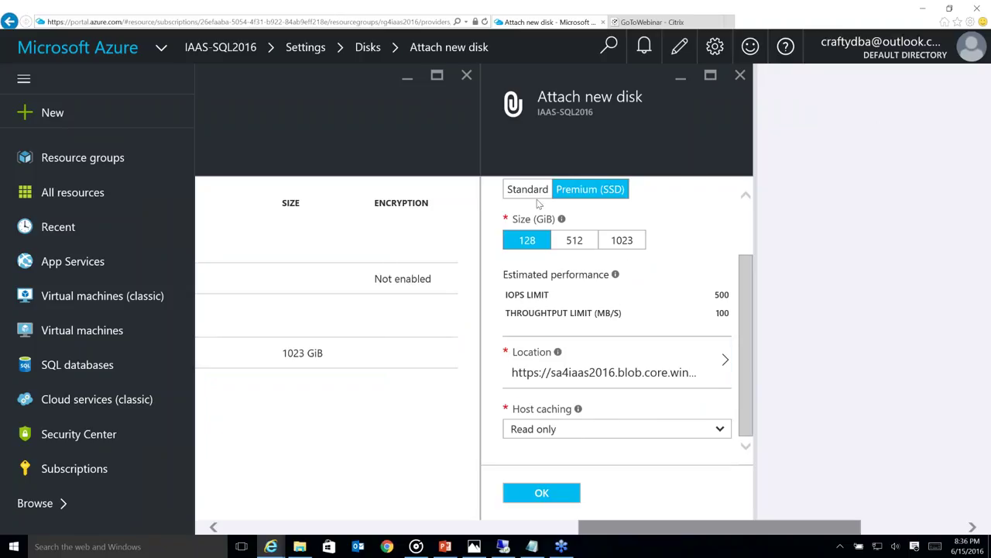
Attach the DATA disk and start a second new disk named IAAS-SQL2016-LOG.
left_click(543, 496)
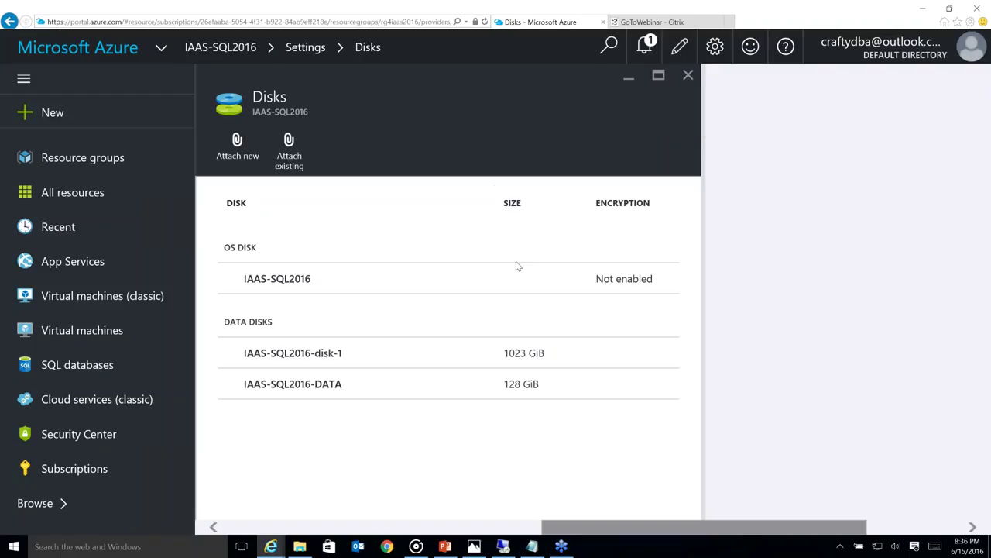
left_click(252, 163)
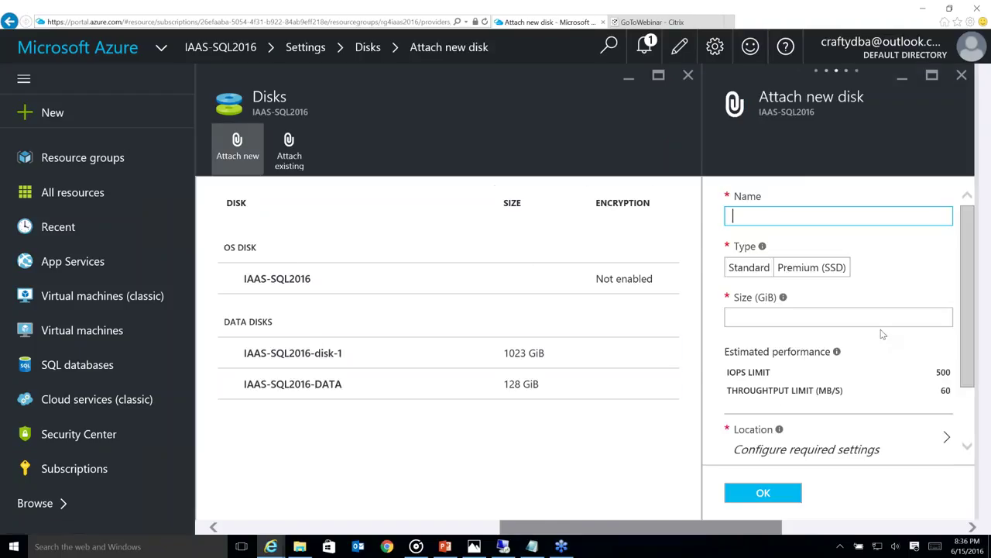
key("BackSpace")
key("BackSpace")
key("BackSpace")
key("BackSpace")
key("BackSpace")
key("BackSpace")
key("BackSpace")
key("BackSpace")
key("BackSpace")
key("BackSpace")
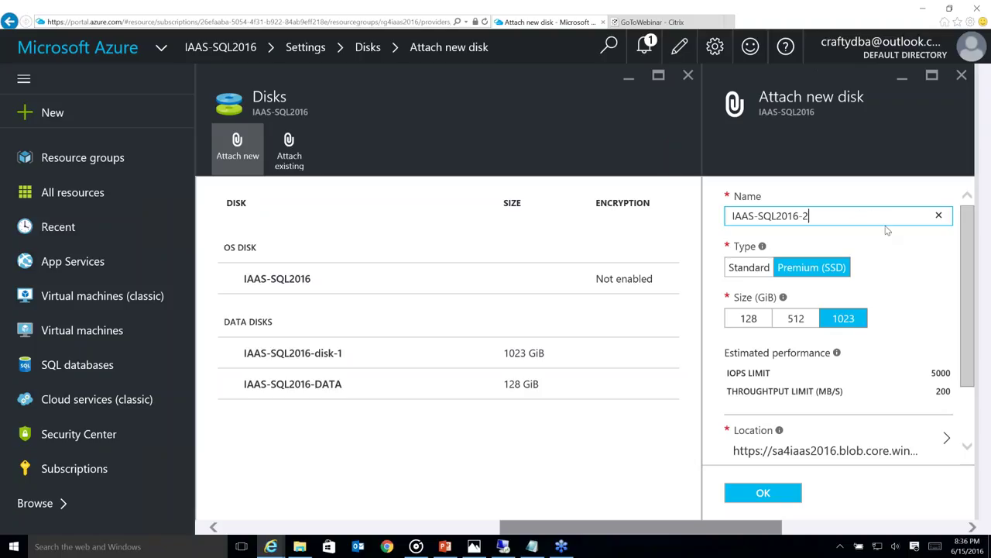
type("log")
key("BackSpace")
key("BackSpace")
key("BackSpace")
type("LOG")
Give the LOG disk 128 GiB Premium storage with host caching None and attach it.
left_click(737, 316)
scroll(966, 365, "down", 2)
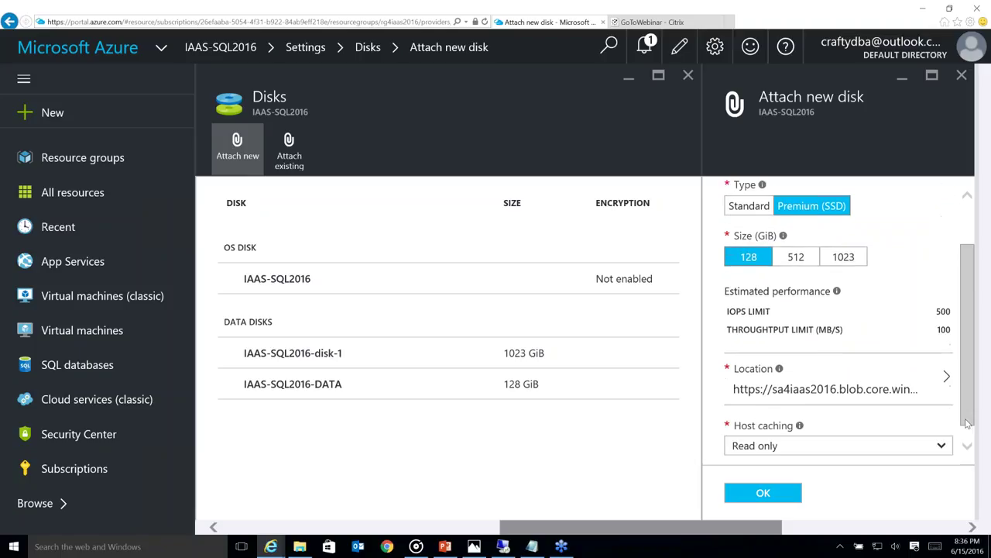
left_click(950, 429)
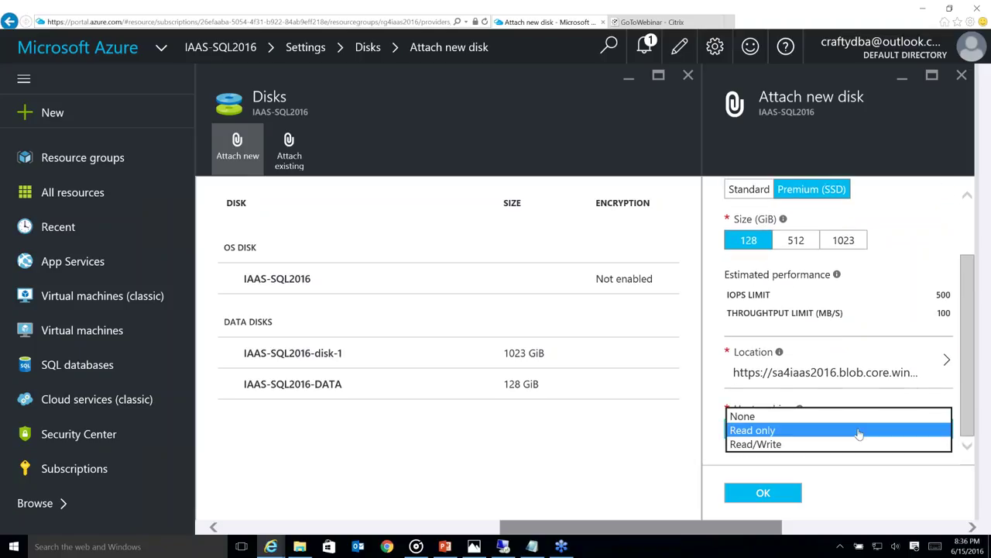
left_click(819, 419)
left_click(791, 493)
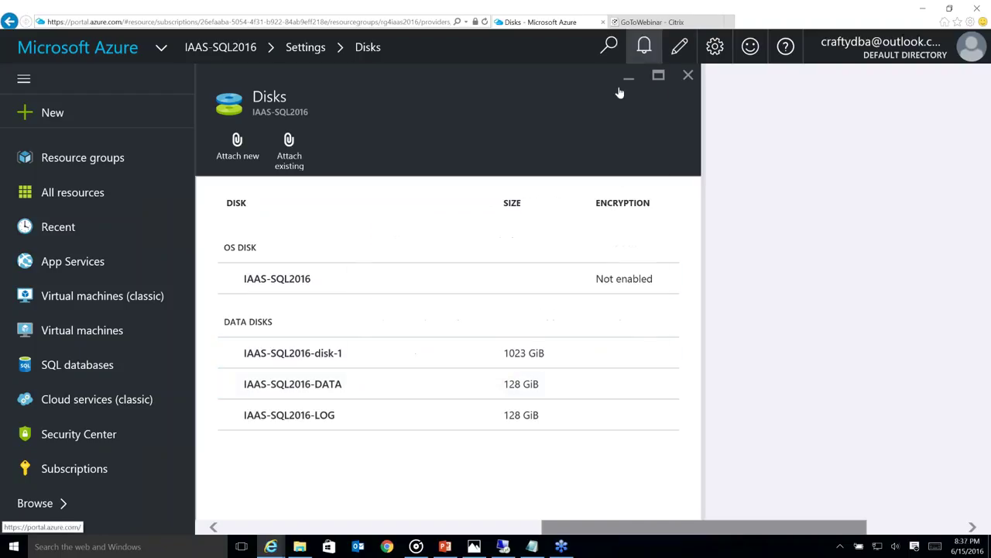
left_click(503, 547)
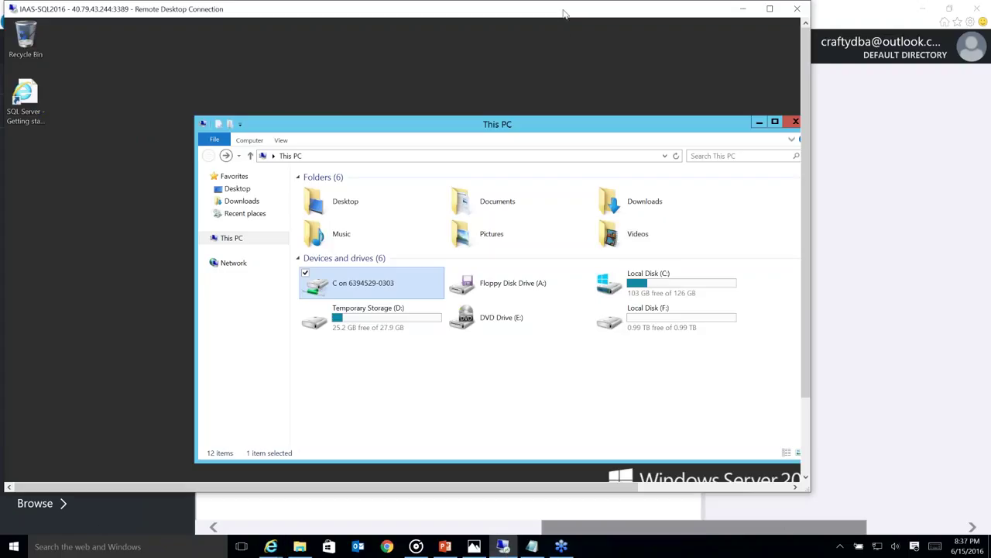
On the full-screen remote server, launch COMPMGMT.MSC and open Disk Management.
double_click(678, 11)
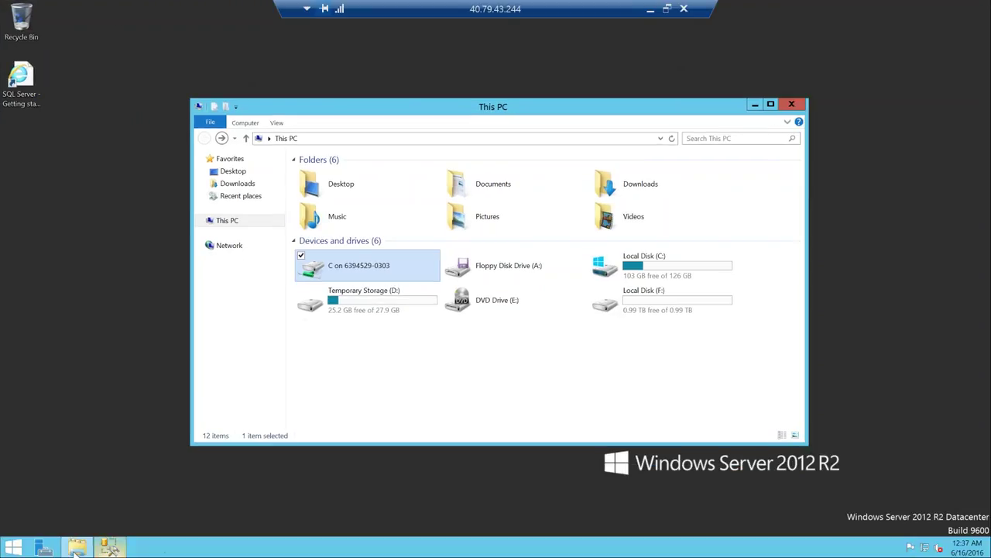
left_click(24, 552)
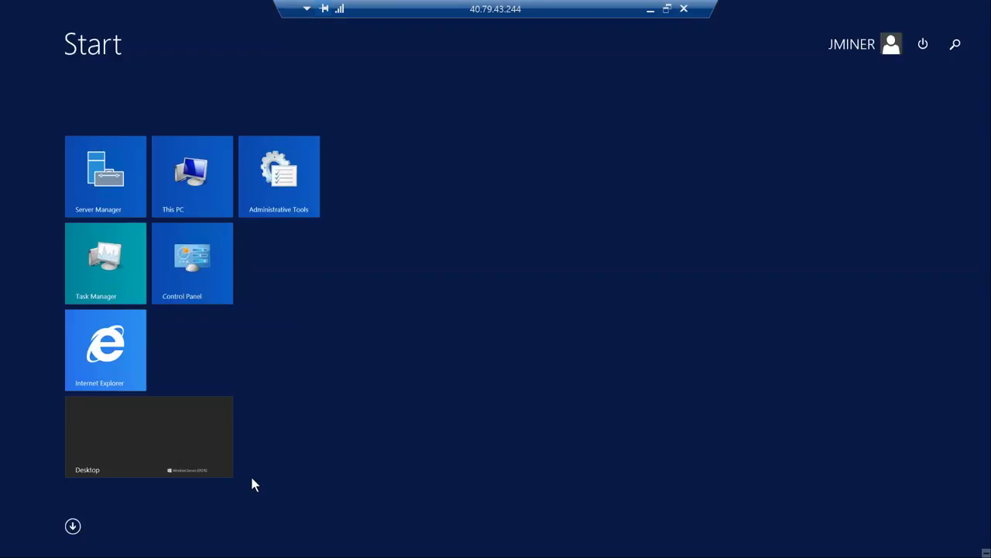
type("COMP")
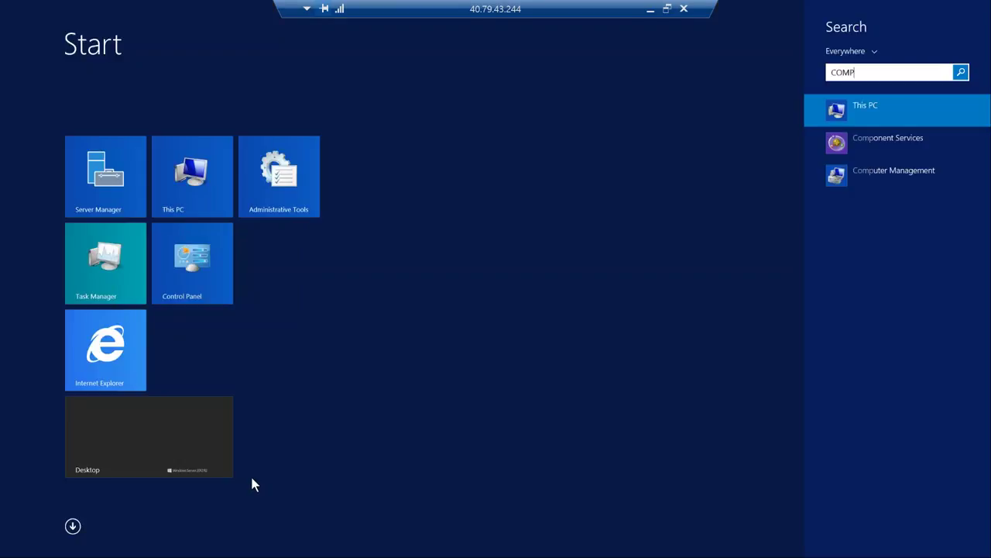
type("MGMT.MSC")
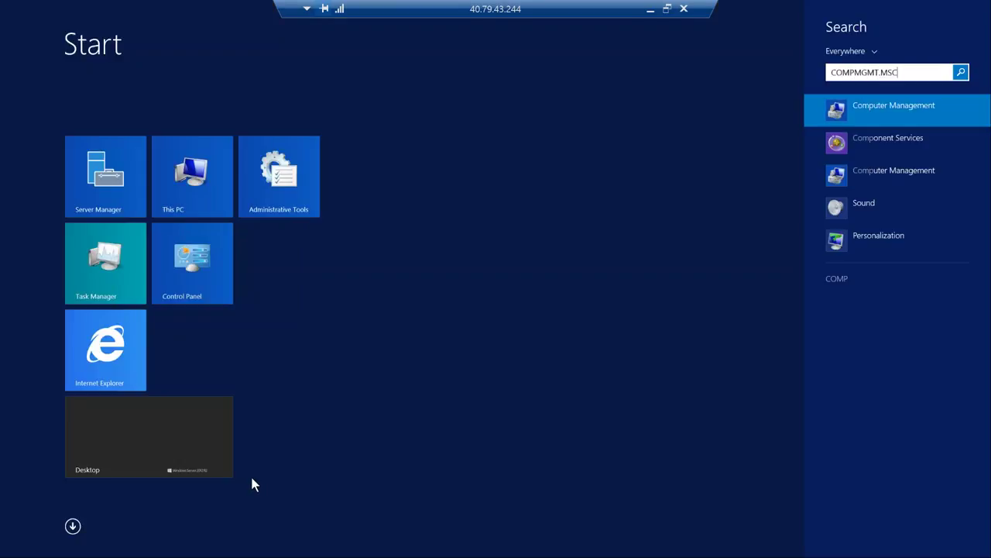
left_click(880, 116)
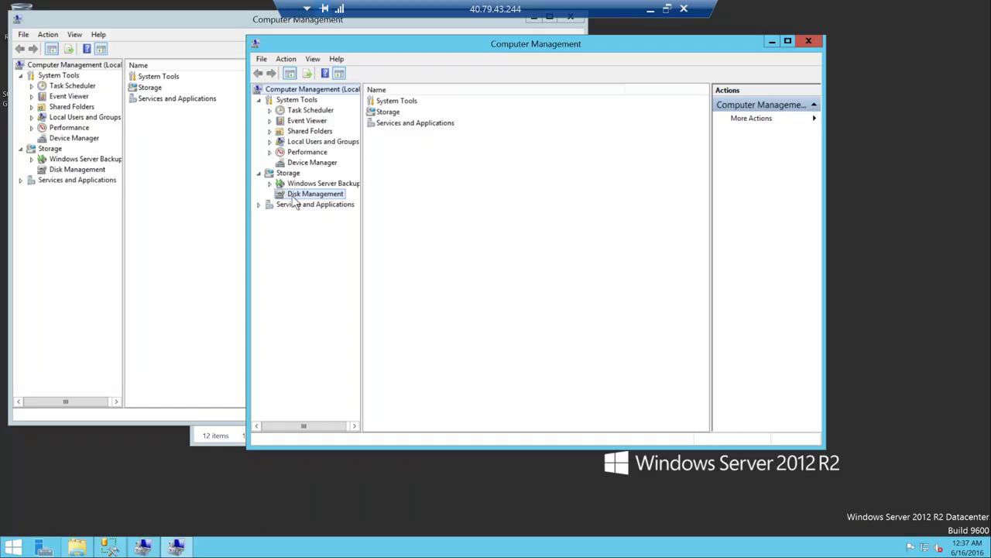
left_click(298, 195)
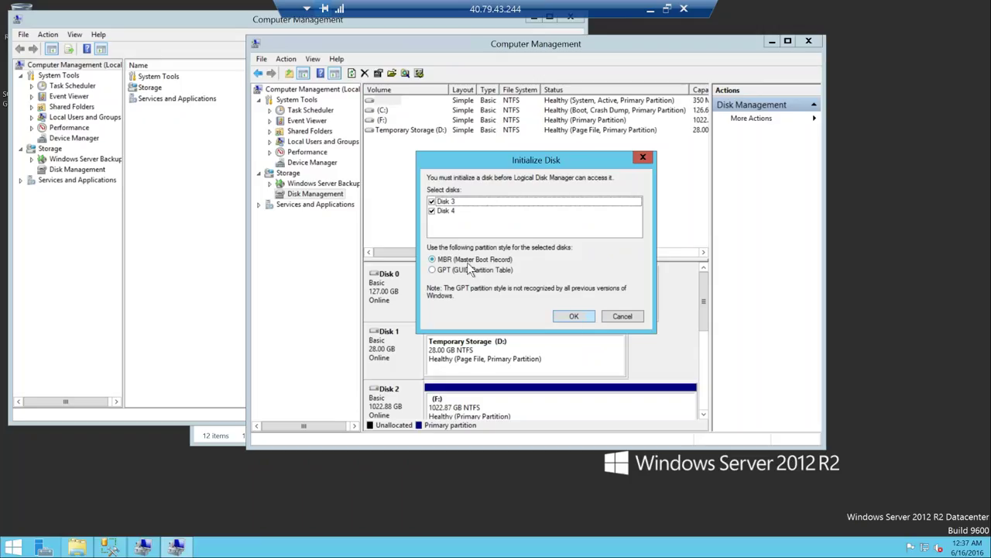
Initialize Disks 3 and 4 with MBR and enlarge the Computer Management window.
left_click(586, 314)
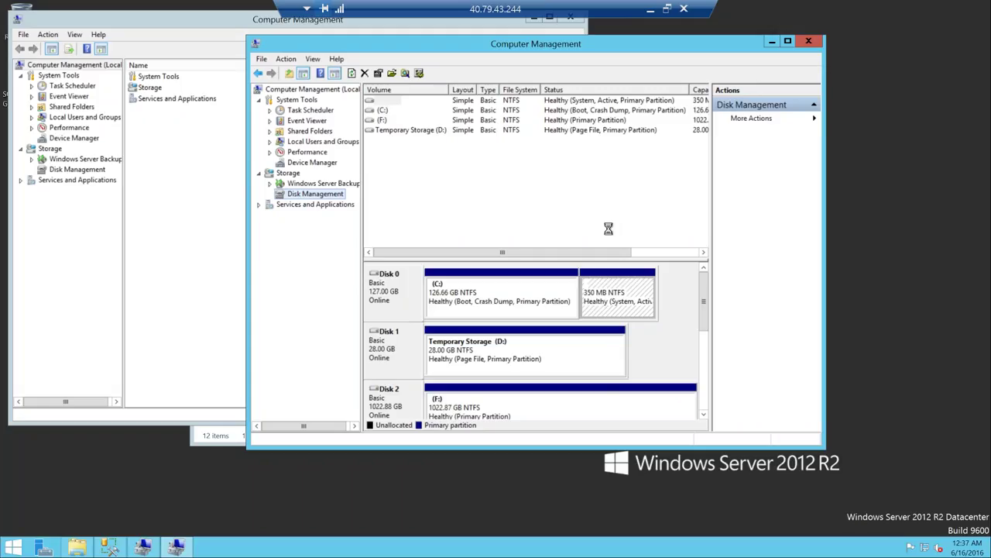
left_click_drag(824, 441, 951, 466)
scroll(571, 369, "down", 3)
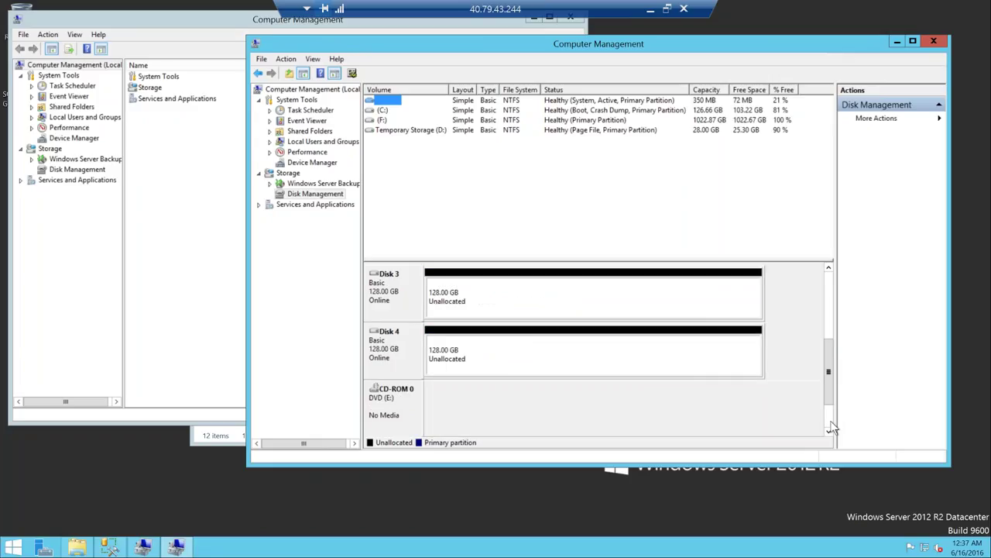
Check Disk 3's device properties, then reopen the actions for its unallocated space.
right_click(547, 310)
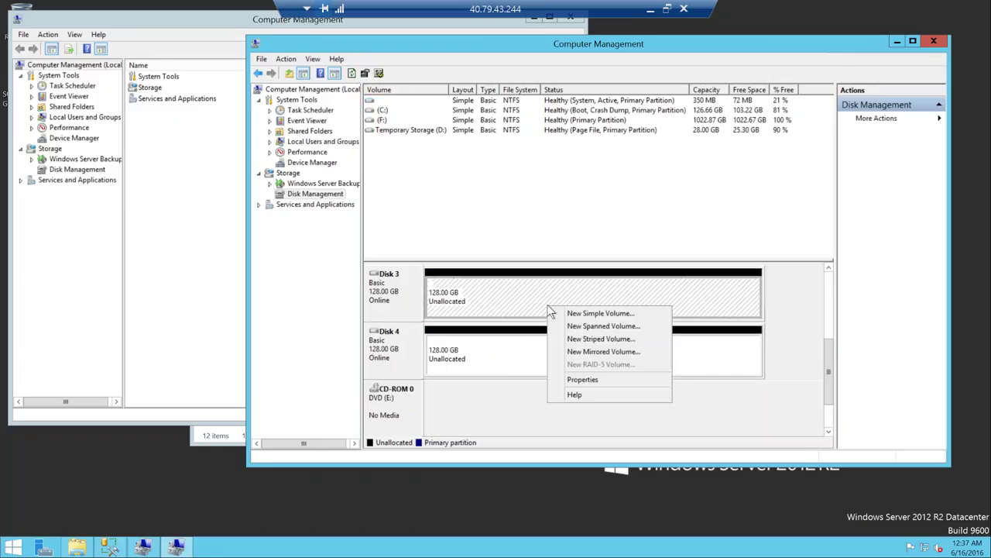
left_click(496, 409)
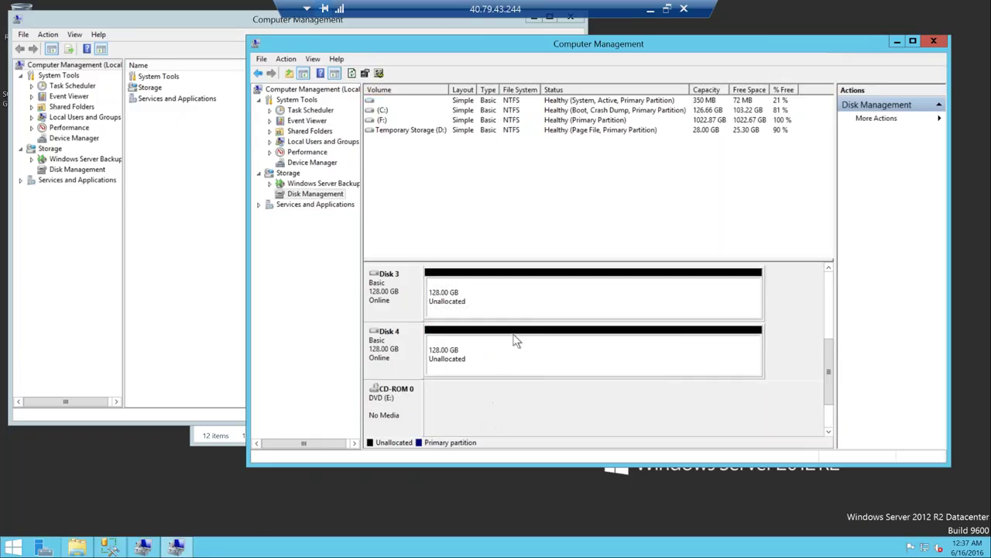
right_click(527, 311)
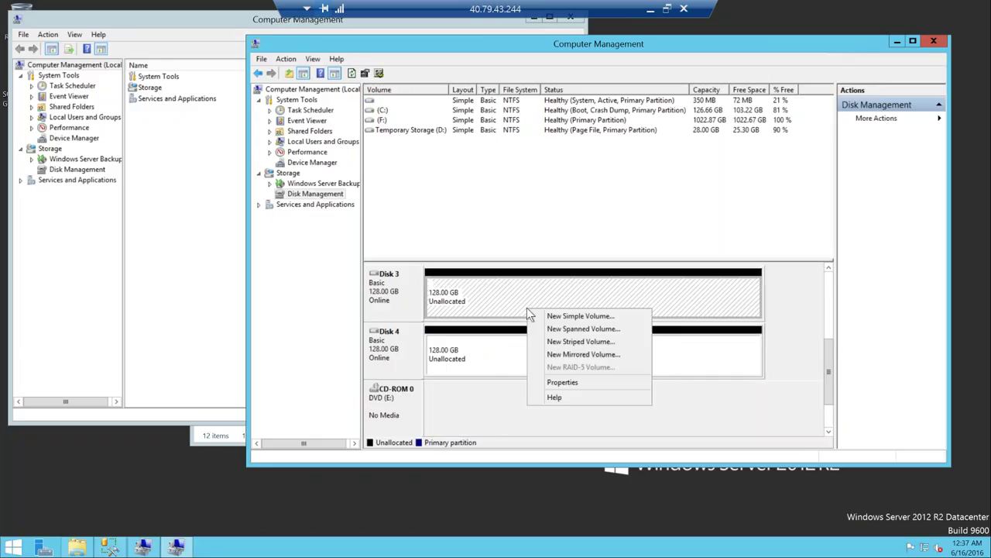
left_click(572, 381)
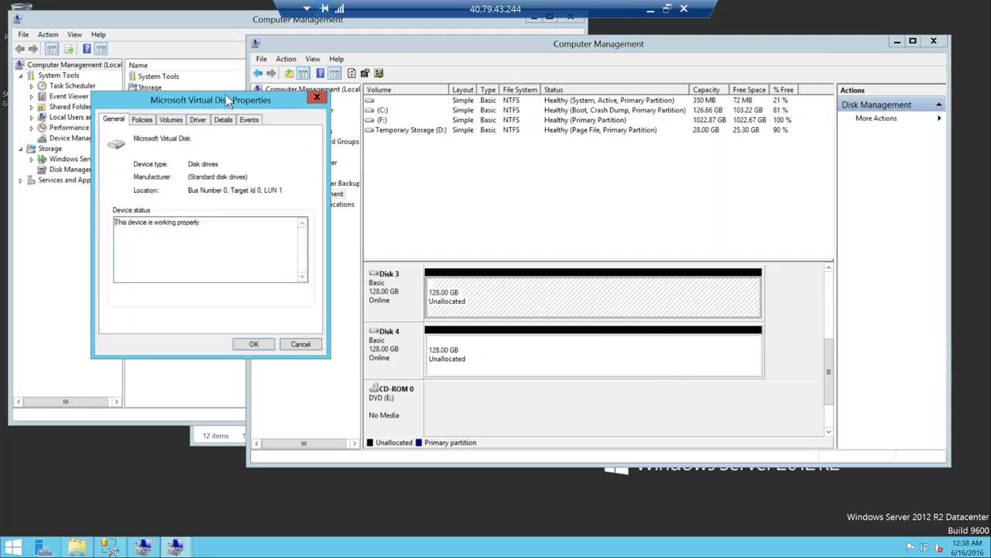
left_click_drag(228, 97, 540, 84)
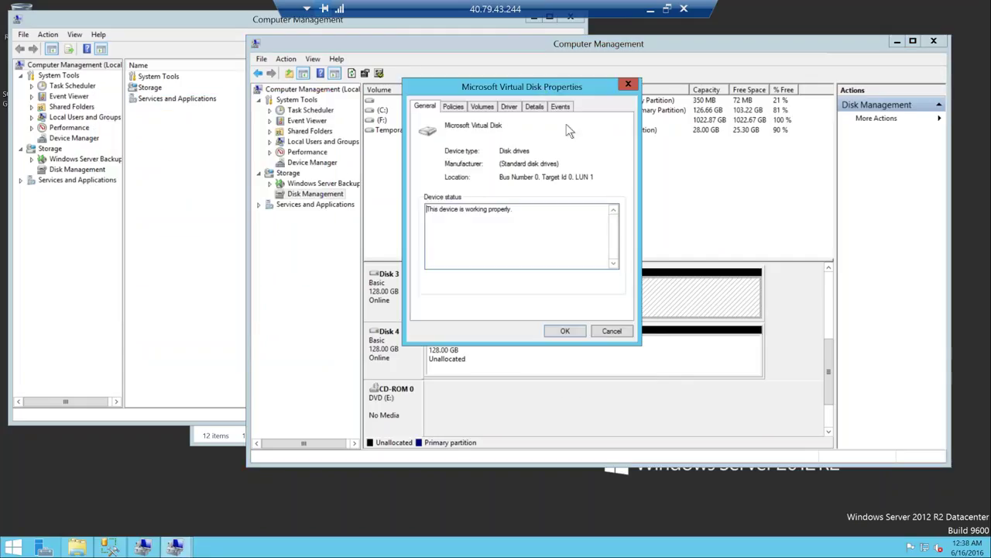
left_click(628, 86)
right_click(567, 296)
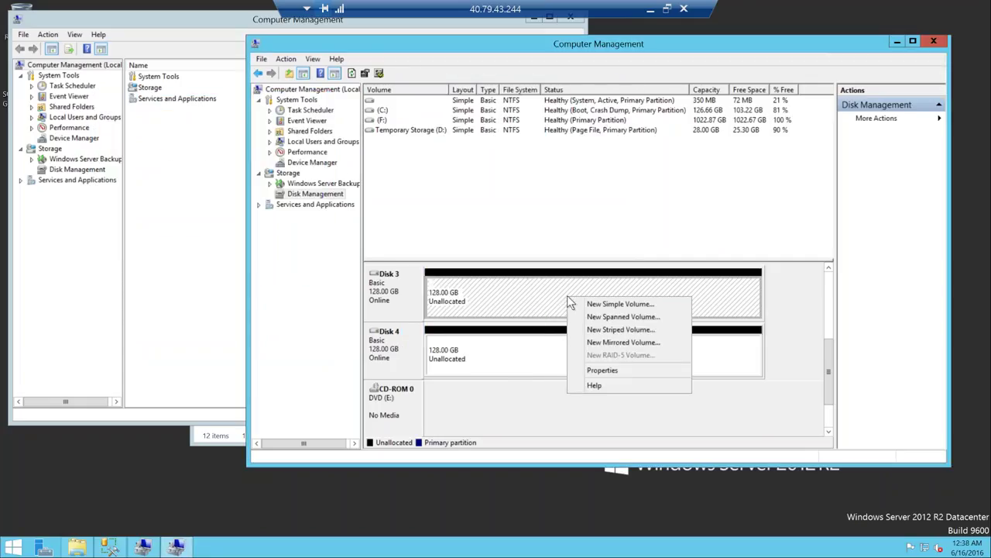
Start a new simple volume on Disk 3 at the full 131069 MB with drive letter G.
left_click(609, 307)
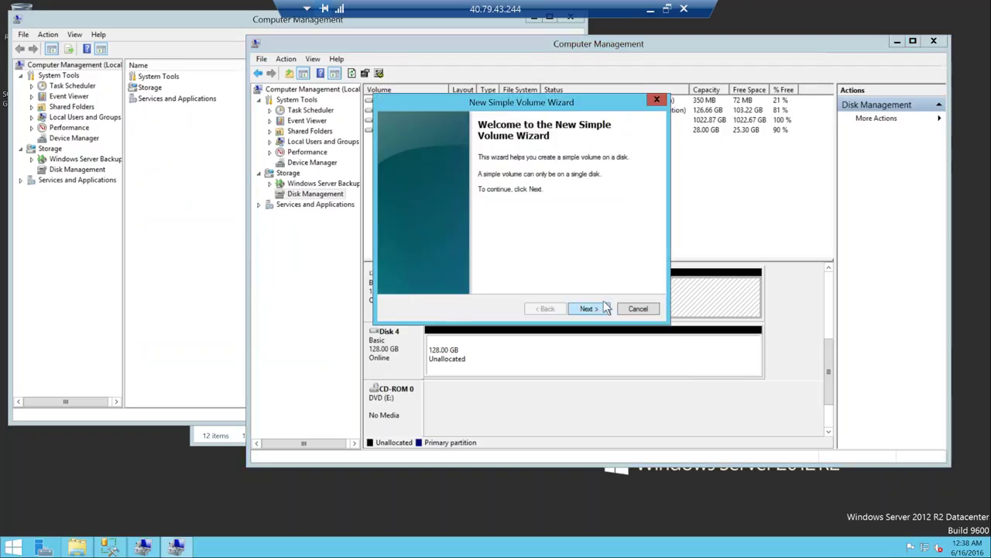
left_click(602, 308)
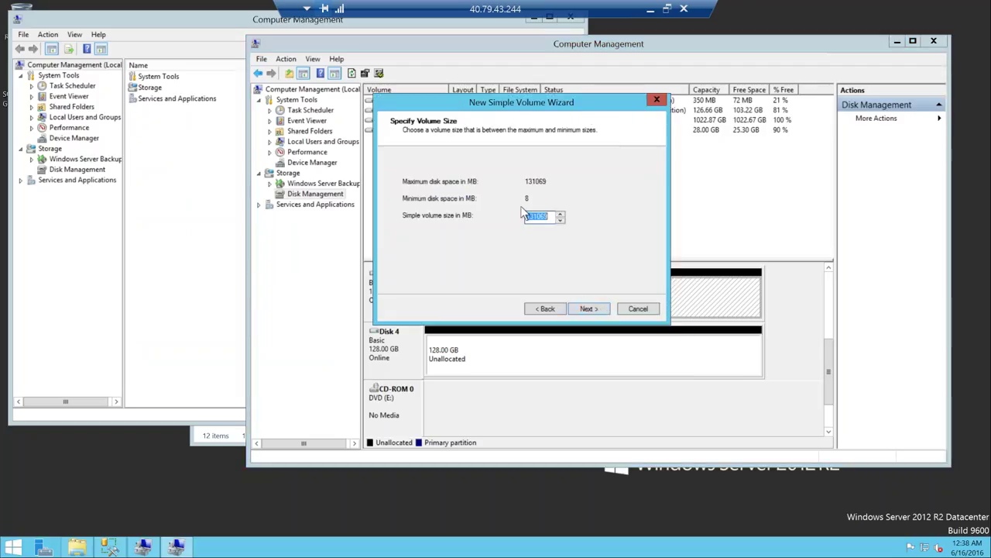
left_click(585, 307)
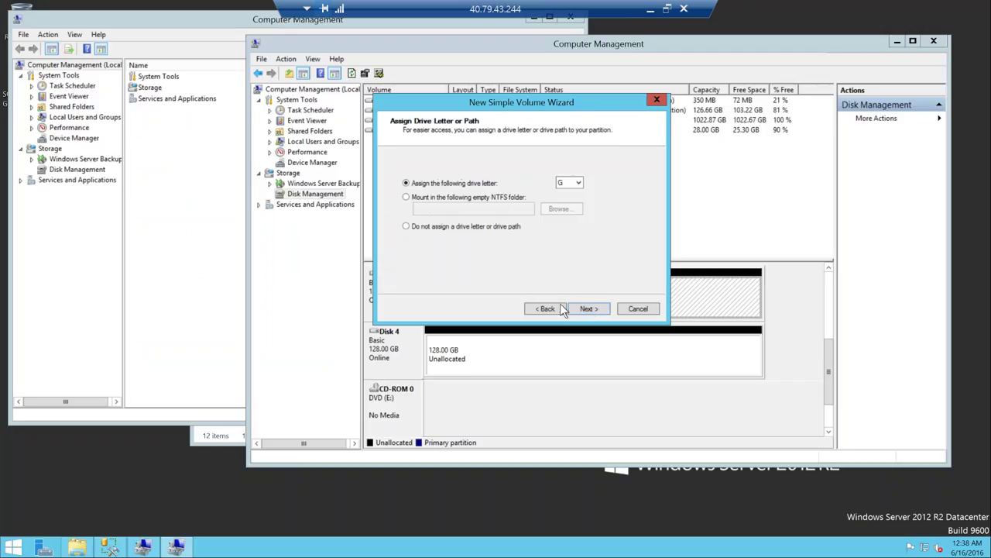
left_click(593, 309)
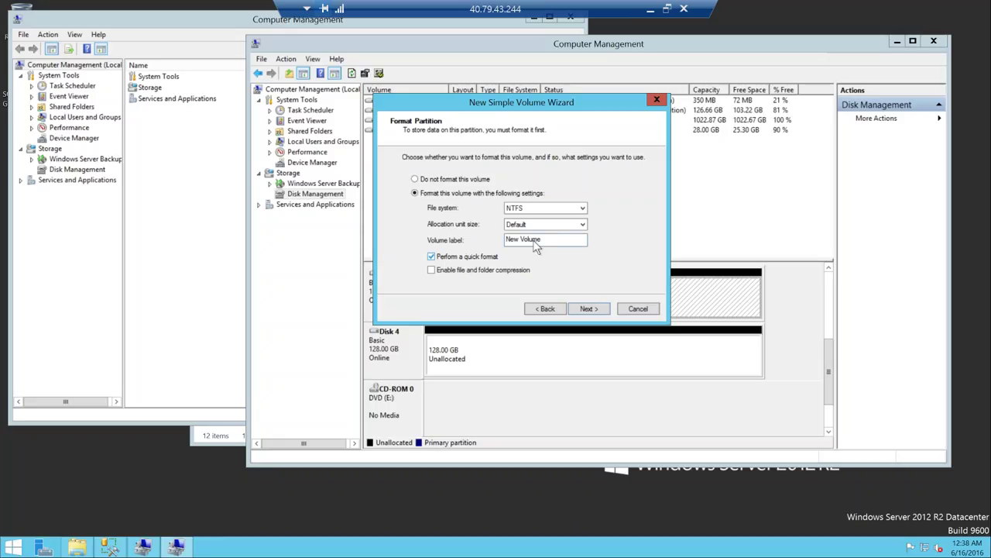
Label the volume DATA with 64K allocation units and finish the wizard.
left_click_drag(553, 243, 425, 236)
type("data")
key("BackSpace")
key("BackSpace")
key("BackSpace")
type("DATA")
left_click(583, 224)
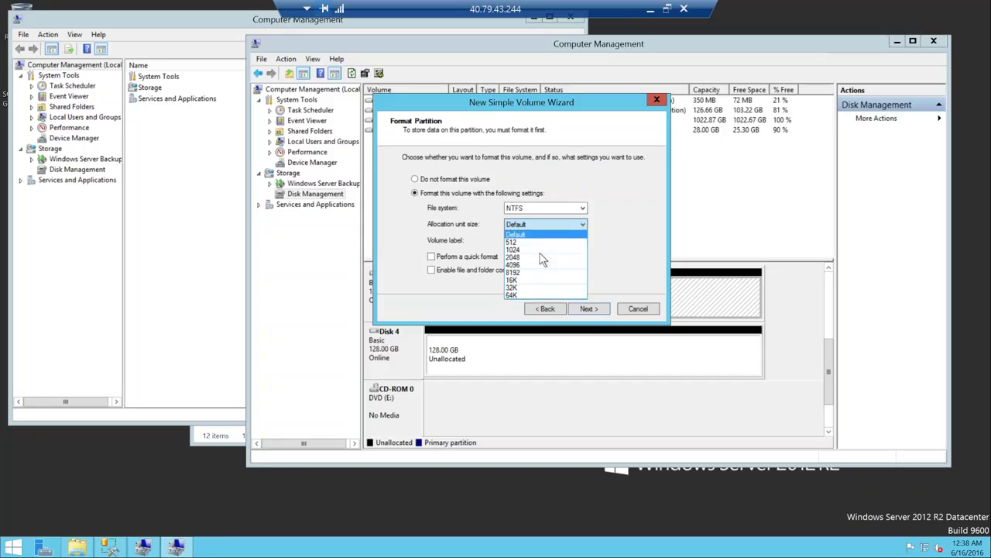
left_click(532, 295)
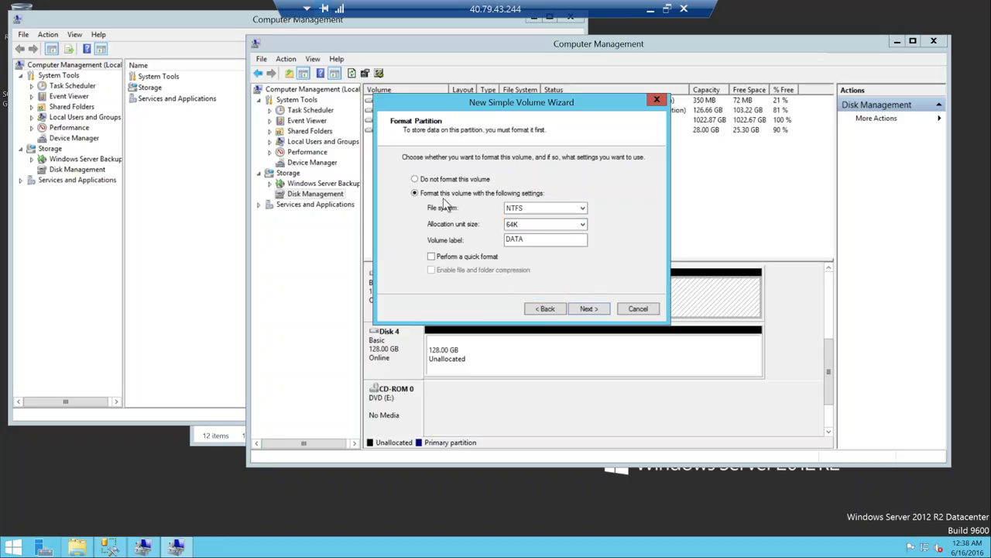
left_click(587, 307)
left_click(587, 305)
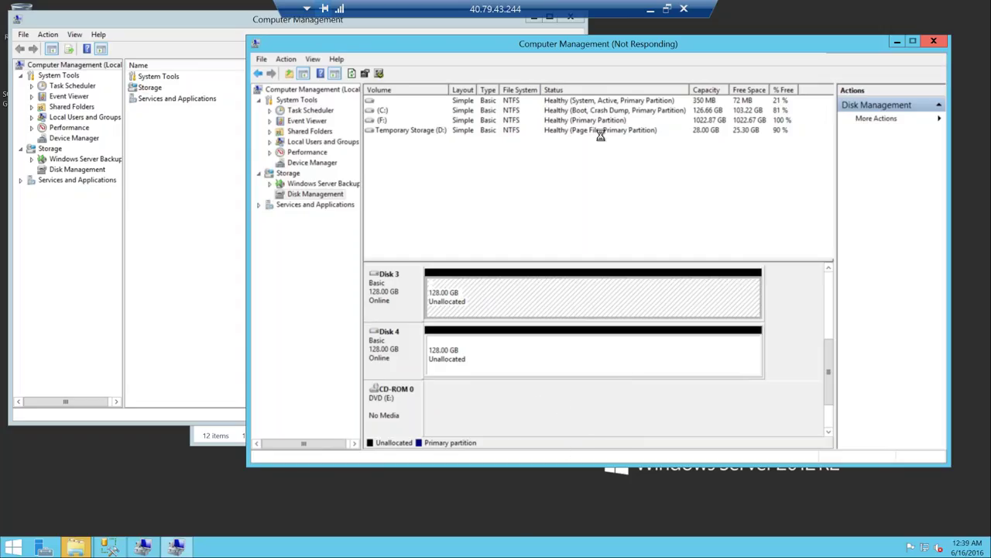
Minimize the remote desktop session while Disk 3 formats to return to the Azure portal.
left_click(651, 9)
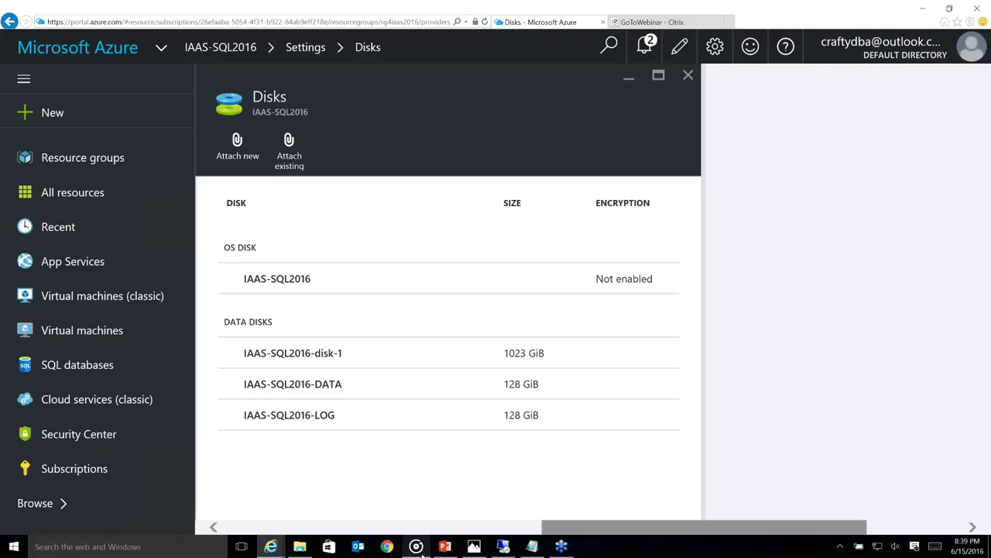
Present the slide deck through slide 13, Configure Windows Settings, then return to the remote server.
left_click(445, 547)
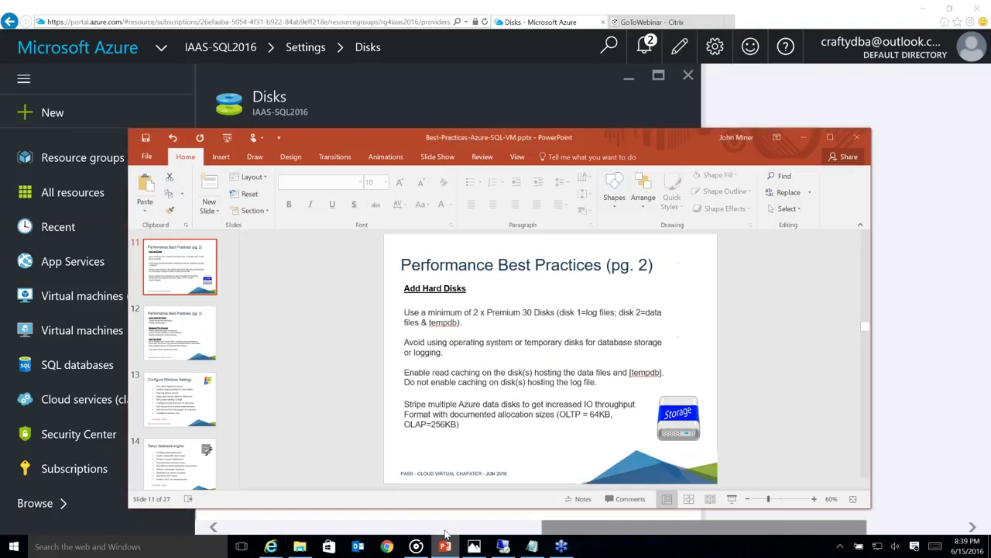
double_click(502, 137)
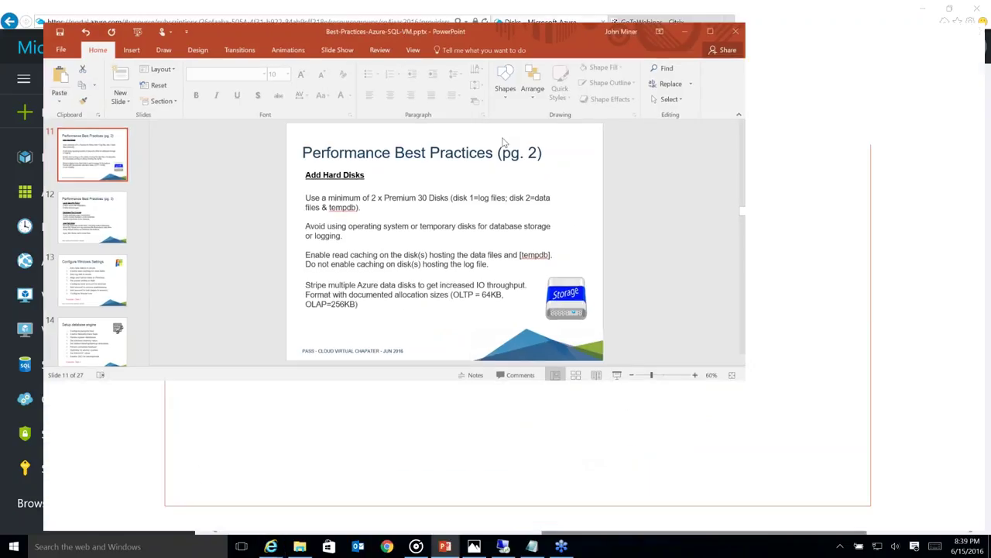
key("shift+F5")
left_click(588, 450)
left_click(589, 449)
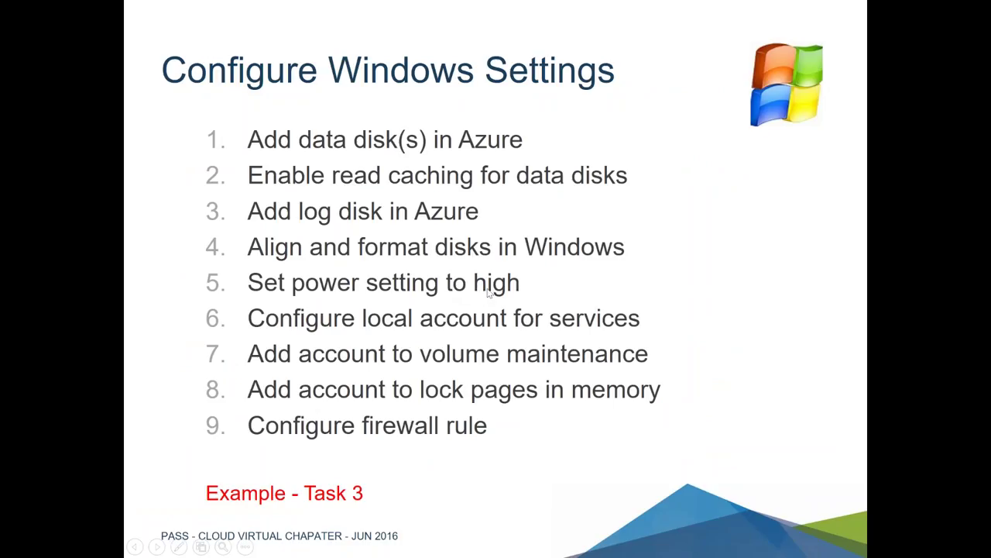
key("Escape")
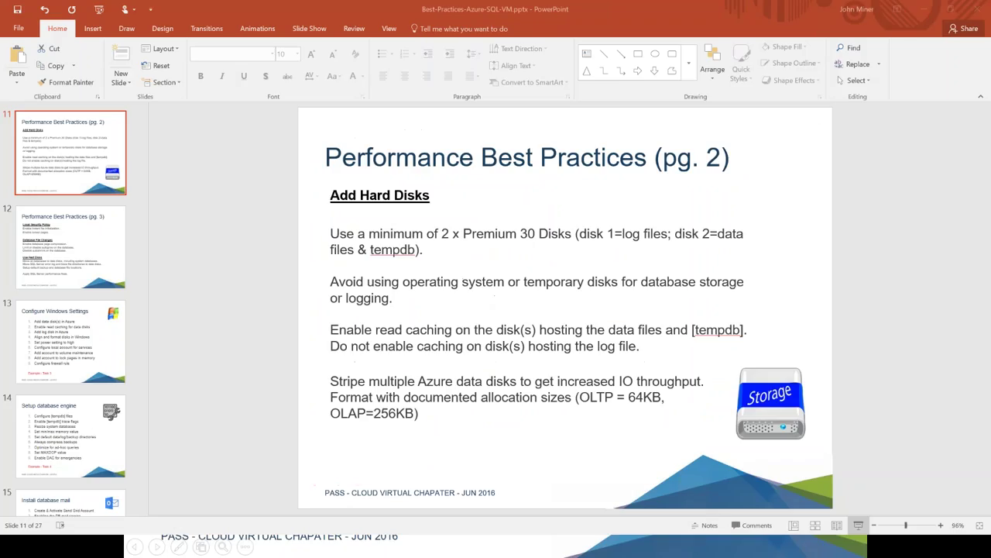
left_click(502, 547)
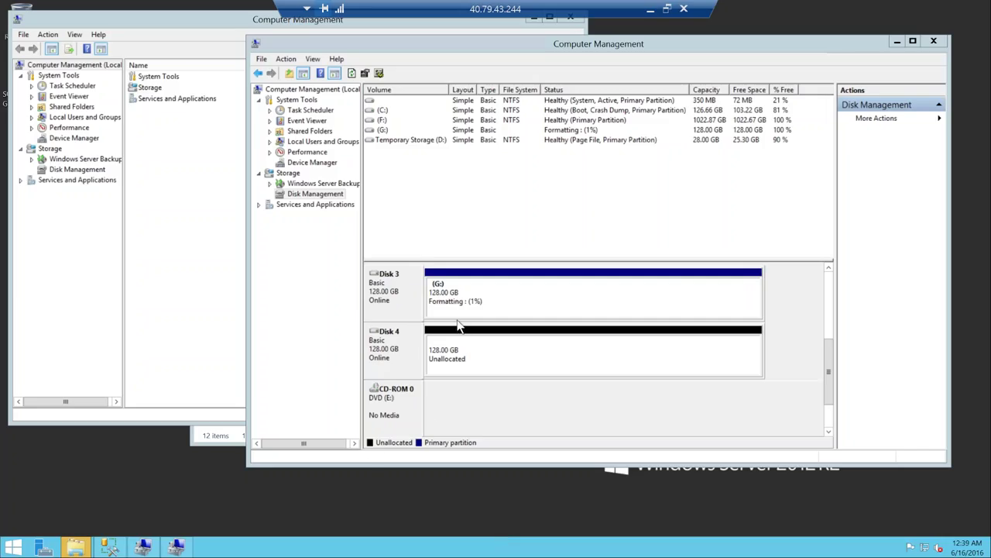
Cancel the stalled format of G: and reformat it as NTFS with 32K allocation units.
left_click(497, 301)
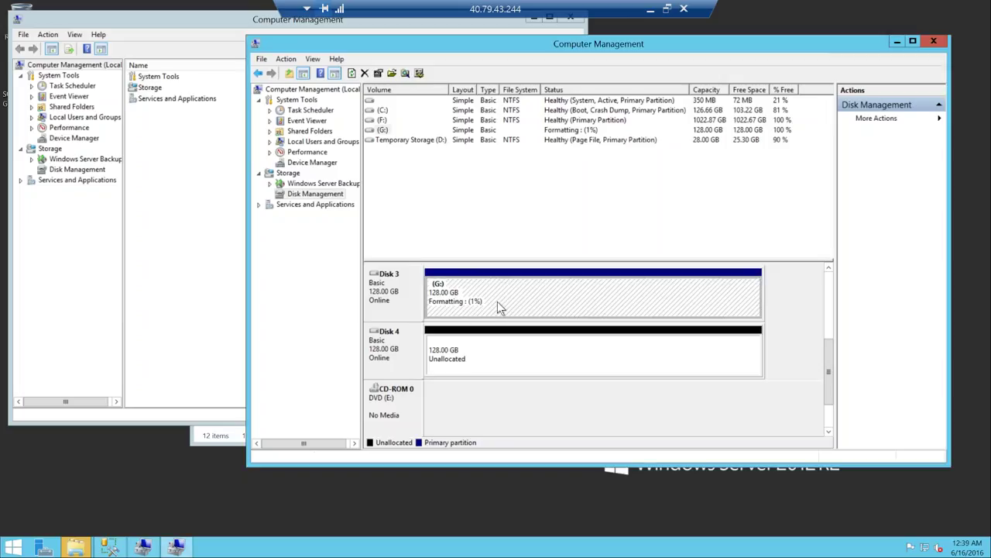
right_click(497, 301)
left_click(535, 364)
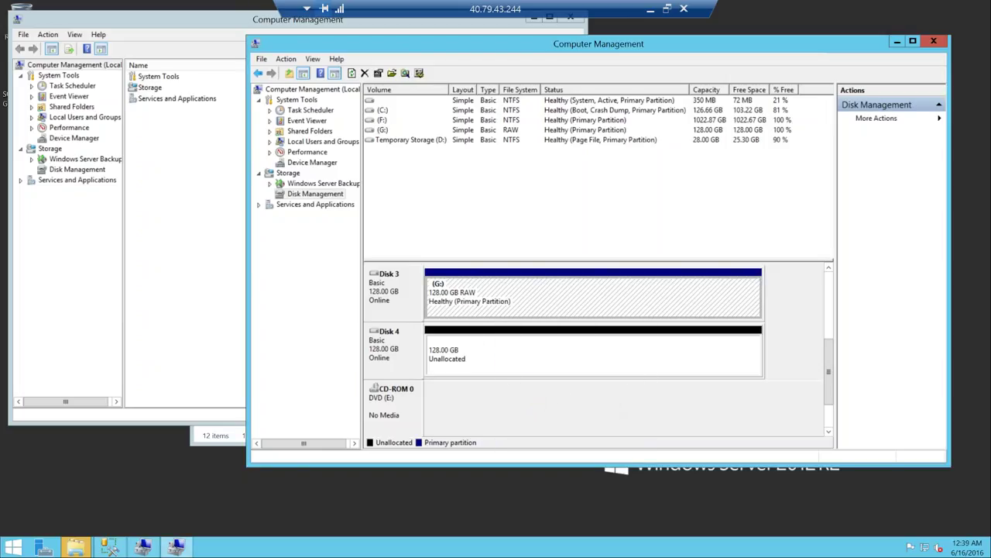
right_click(567, 288)
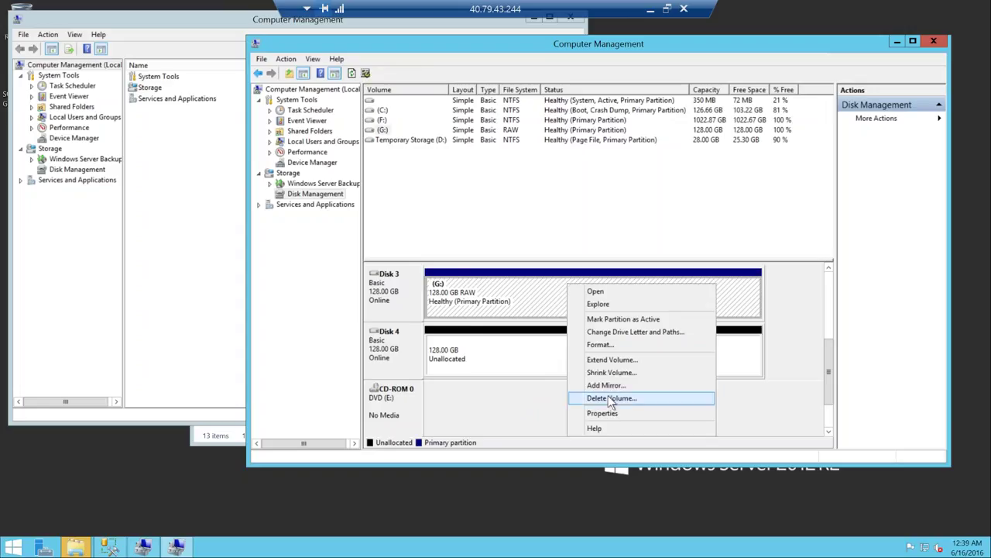
left_click(625, 344)
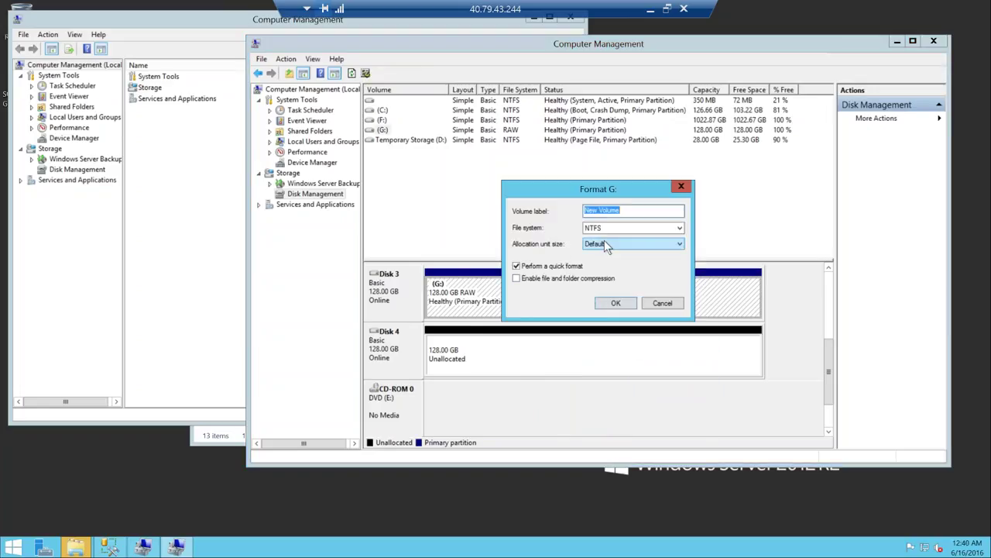
left_click(677, 242)
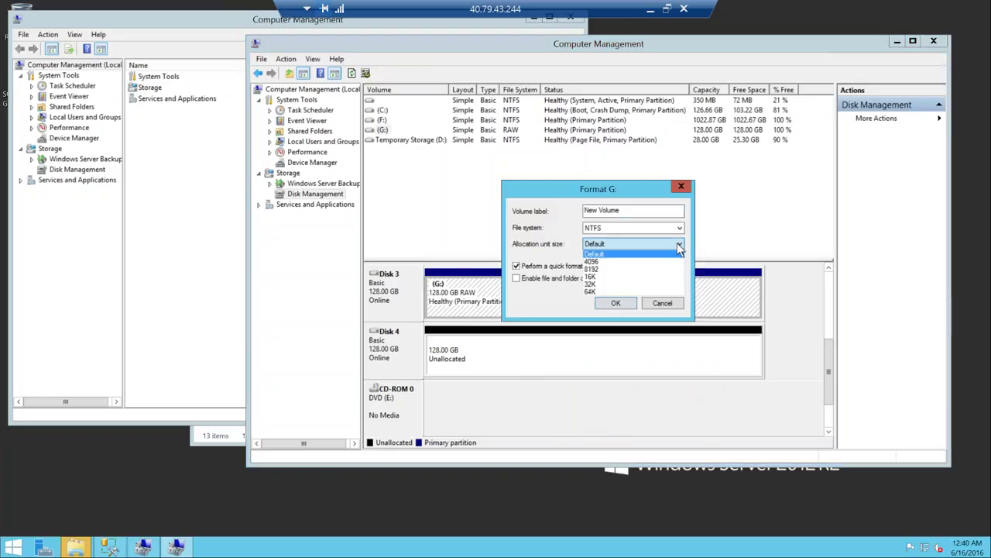
left_click(617, 288)
left_click(619, 303)
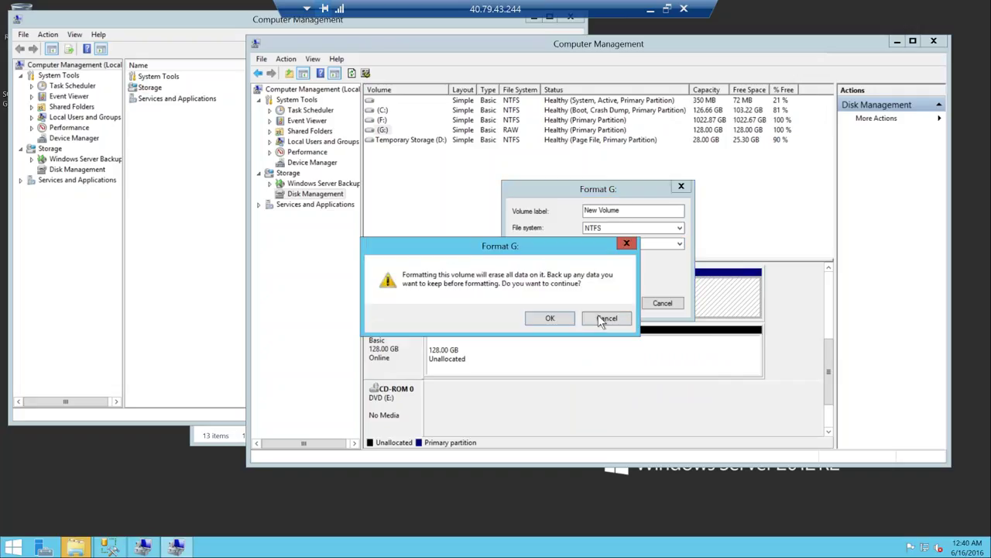
left_click(551, 319)
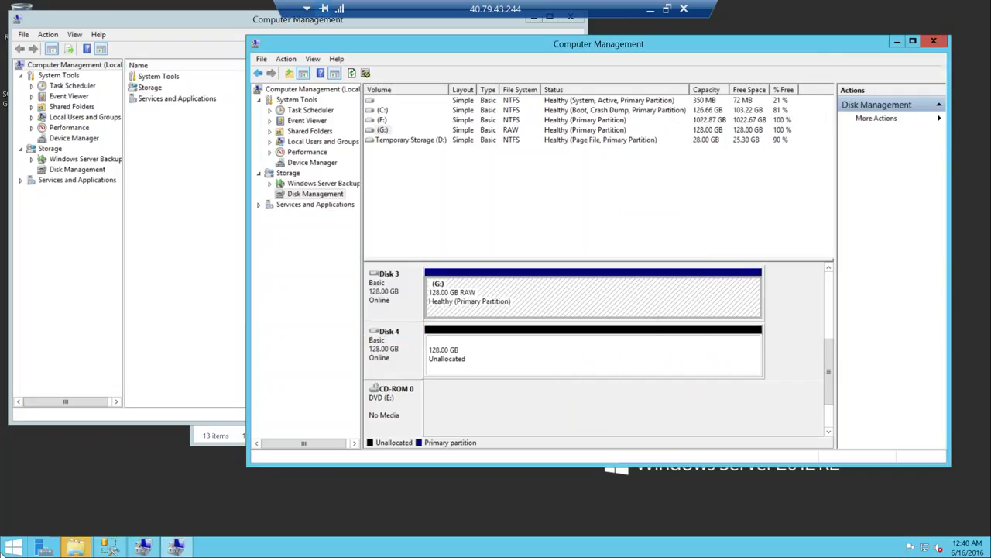
left_click(12, 547)
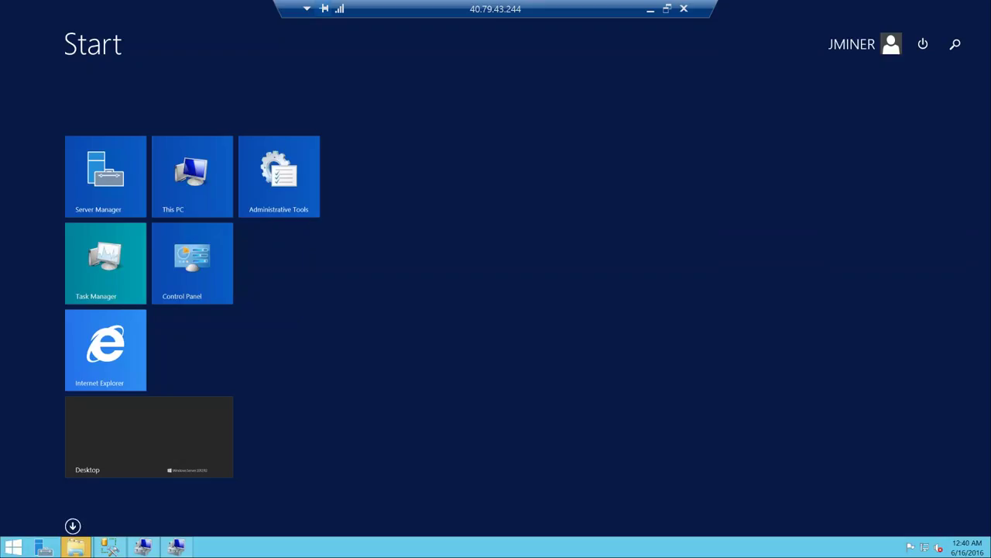
Switch the server's power plan to High performance in Control Panel's Power Options (small-icon view).
type("CONTROL")
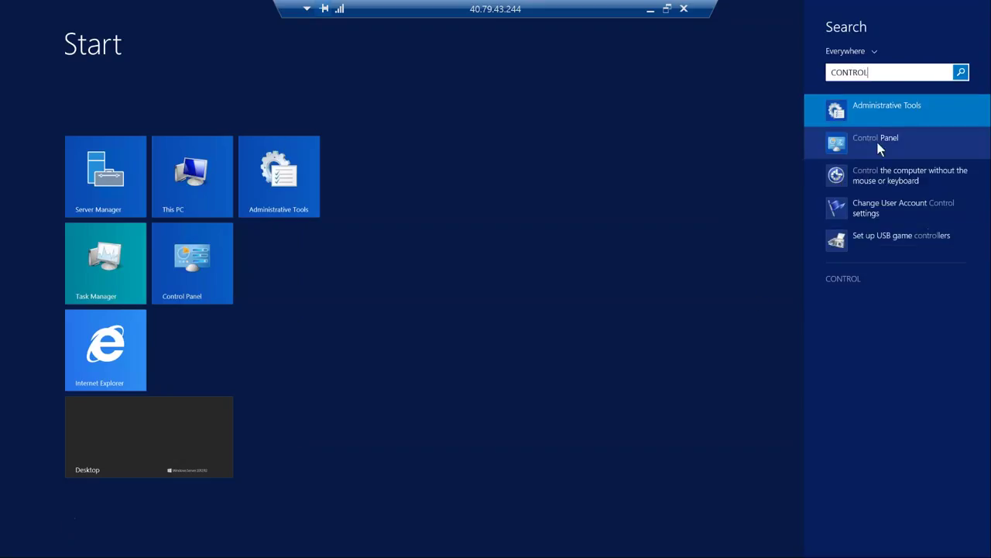
left_click(819, 145)
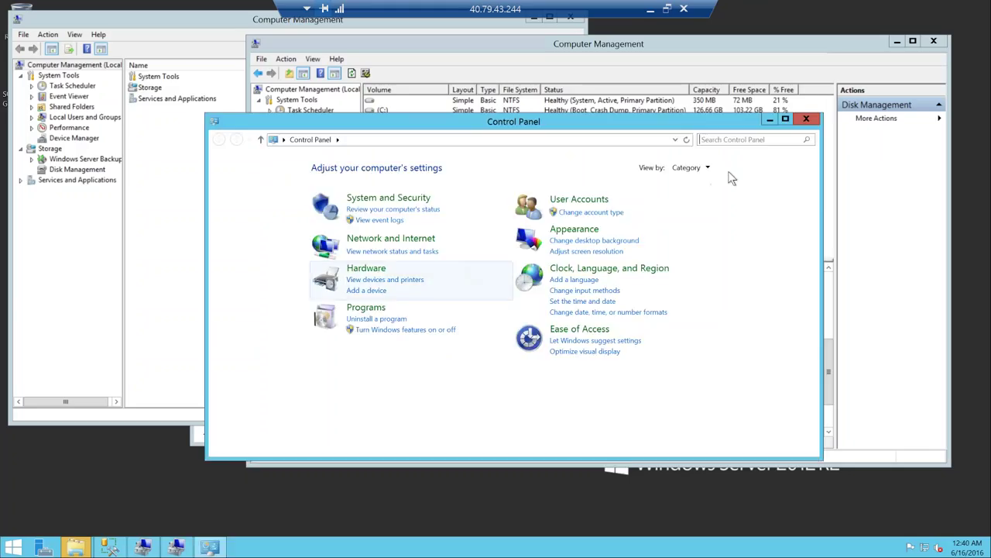
left_click(689, 168)
left_click(706, 208)
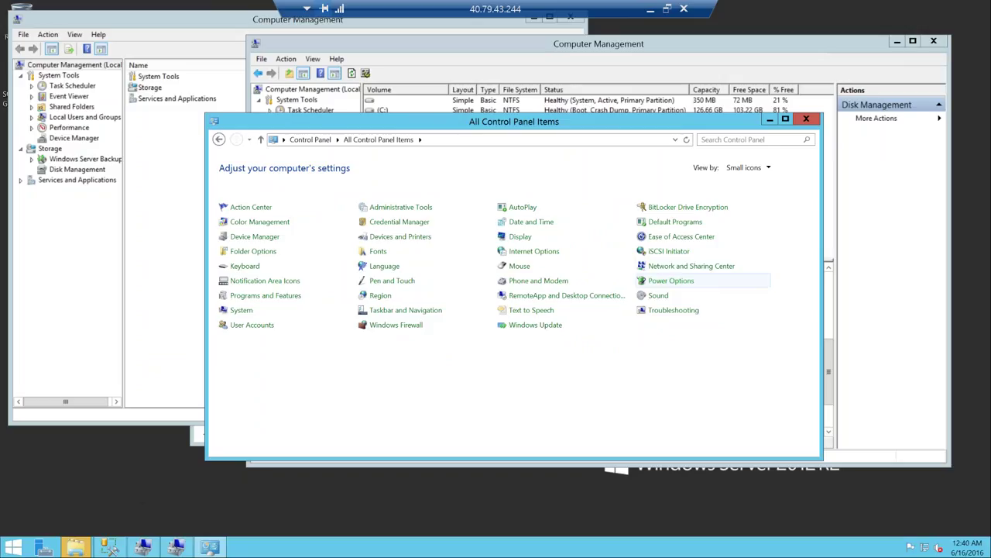
left_click(670, 281)
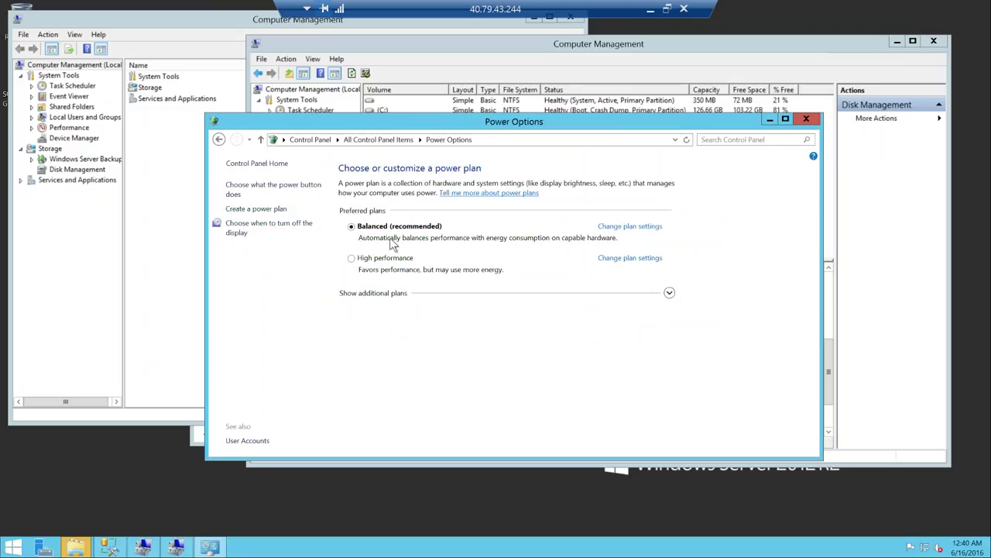
left_click(360, 261)
left_click(807, 119)
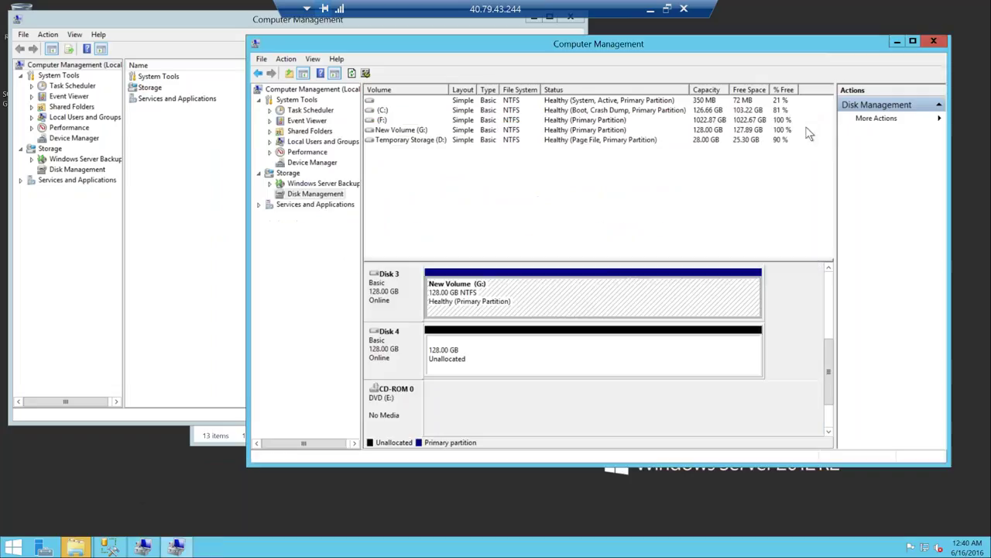
Reopen Power Options to confirm High performance is selected, then close it.
left_click(20, 547)
type("CONTOROL Panel")
key("Return")
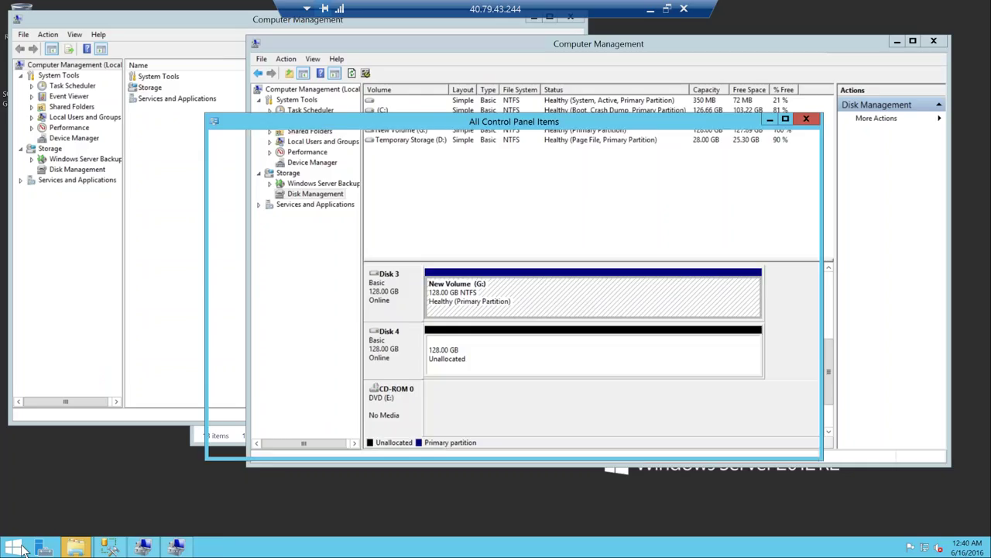
left_click(663, 284)
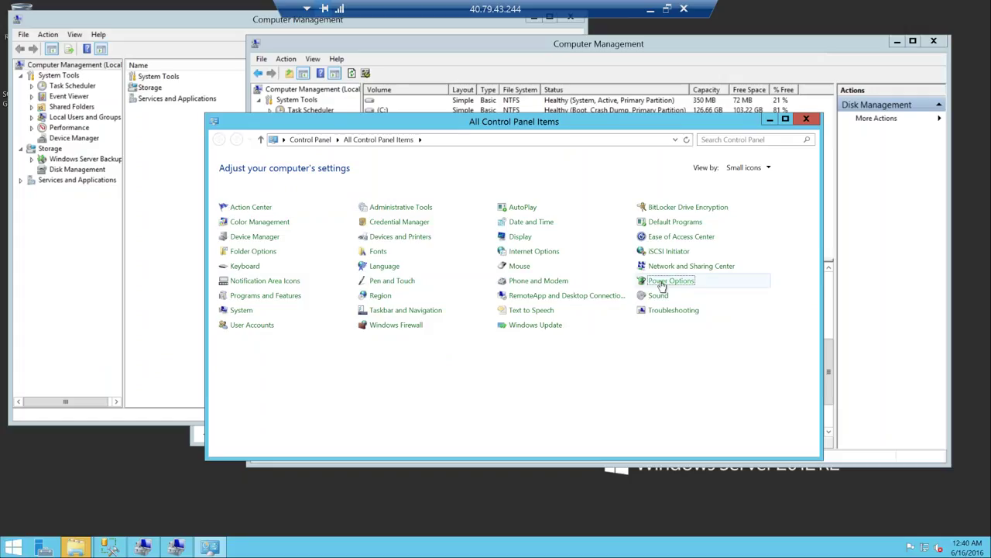
left_click(806, 120)
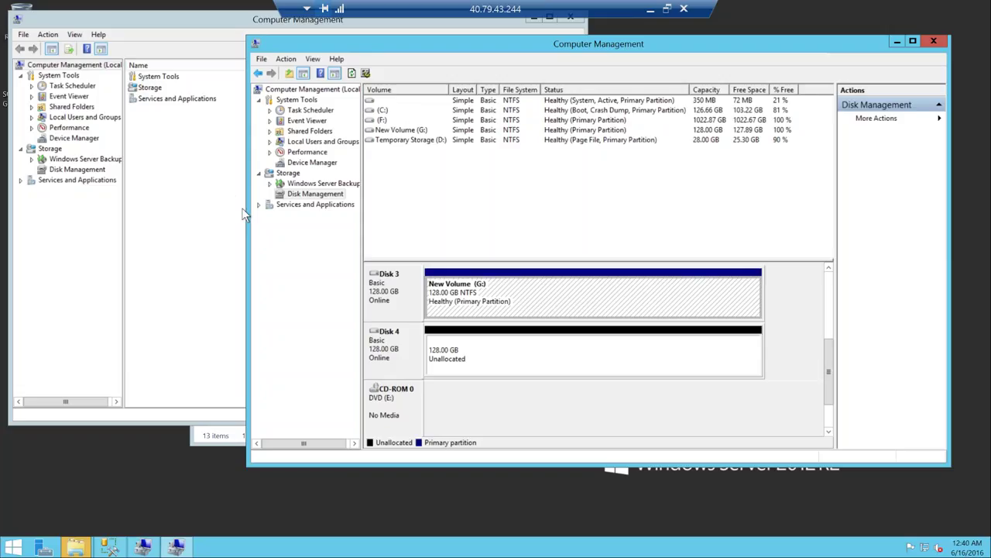
Close the Disks and Settings blades in the Azure portal, minimizing the slides and browser.
left_click(14, 547)
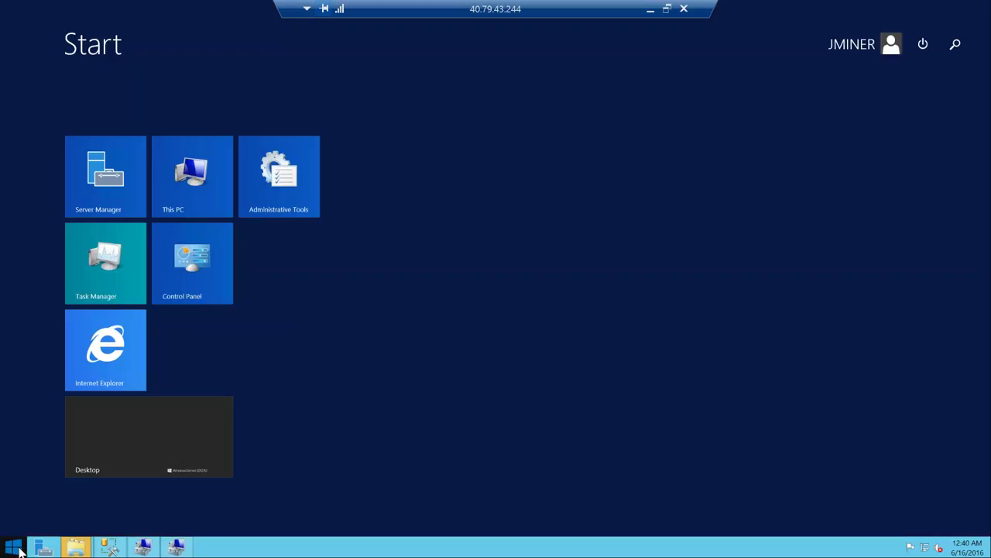
left_click(652, 10)
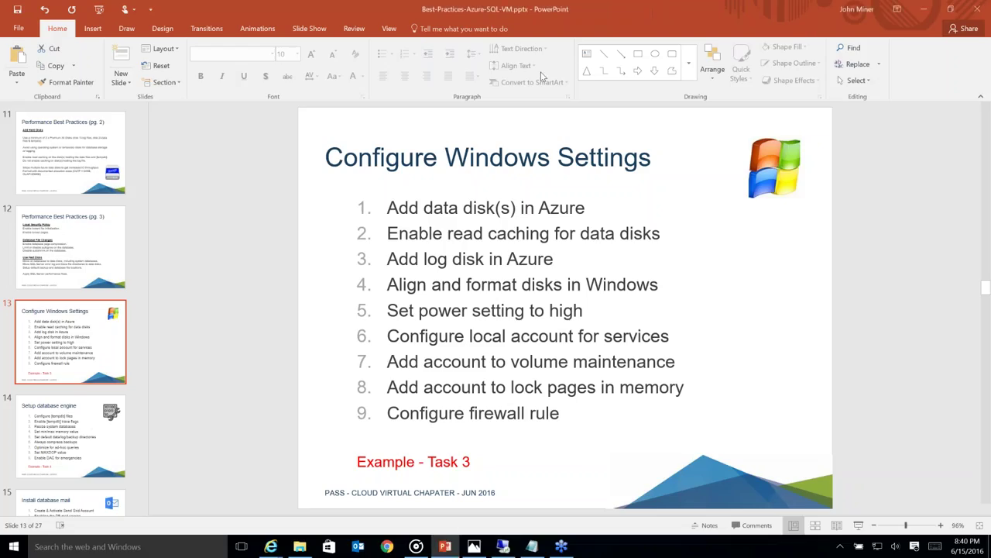
left_click(922, 11)
left_click(689, 78)
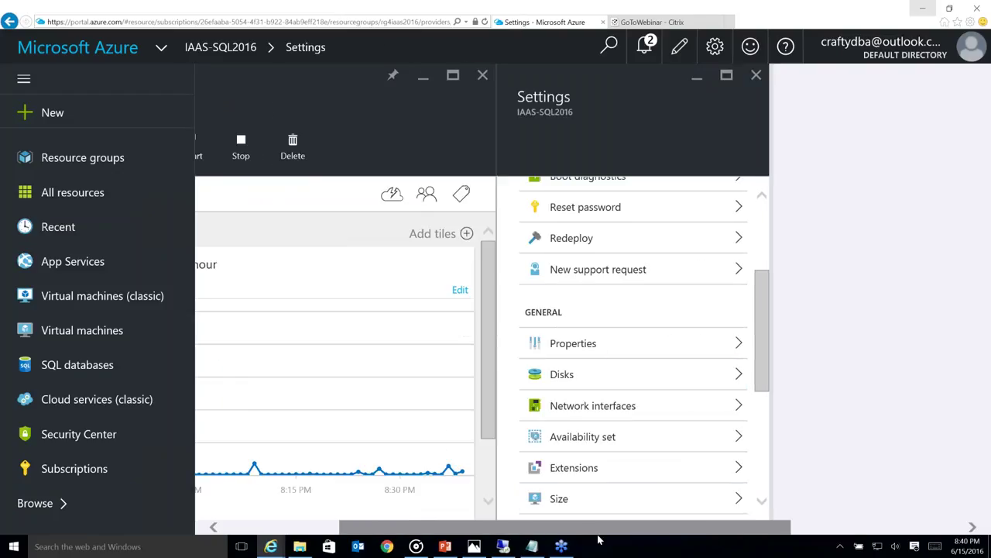
left_click(961, 77)
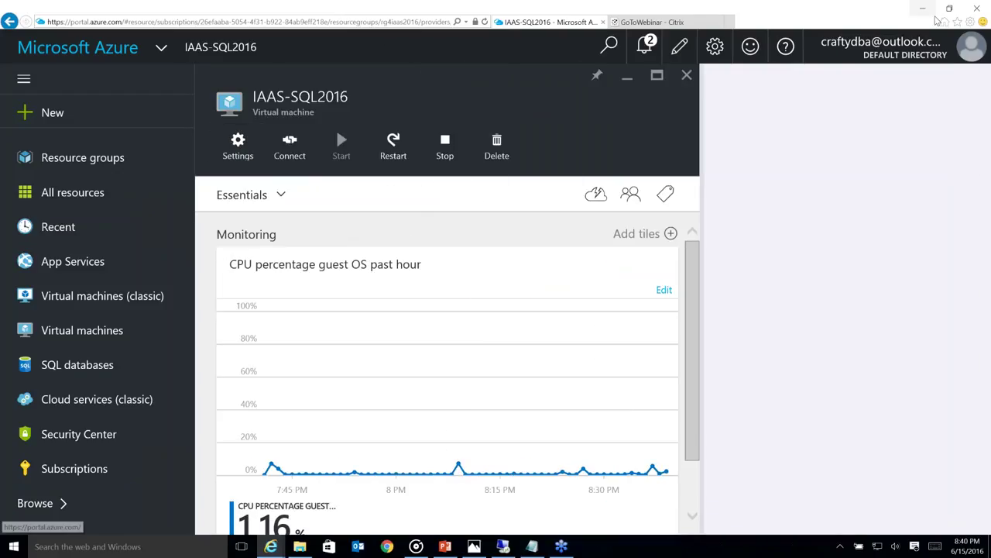
left_click(921, 9)
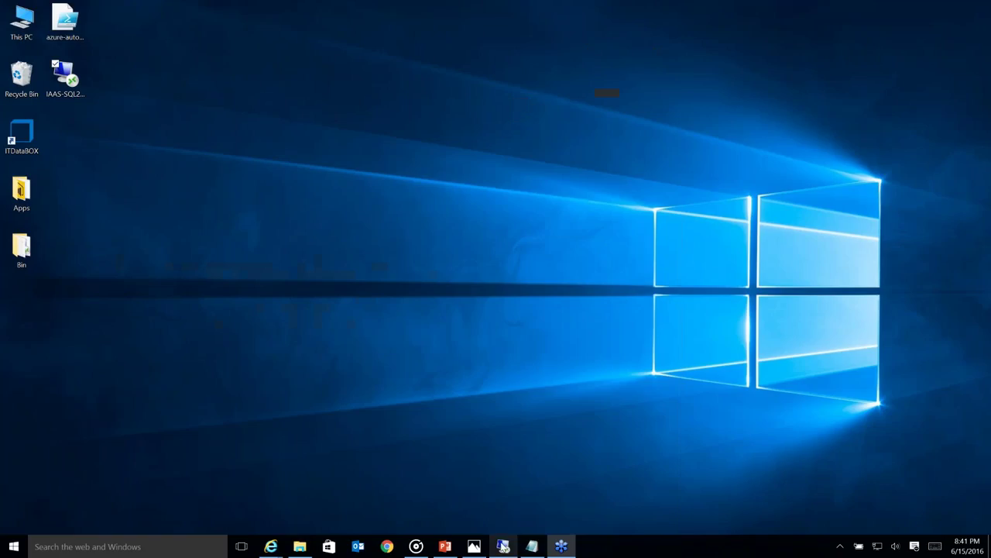
Return to the remote server and launch Computer Management with compmgmt.
left_click(504, 547)
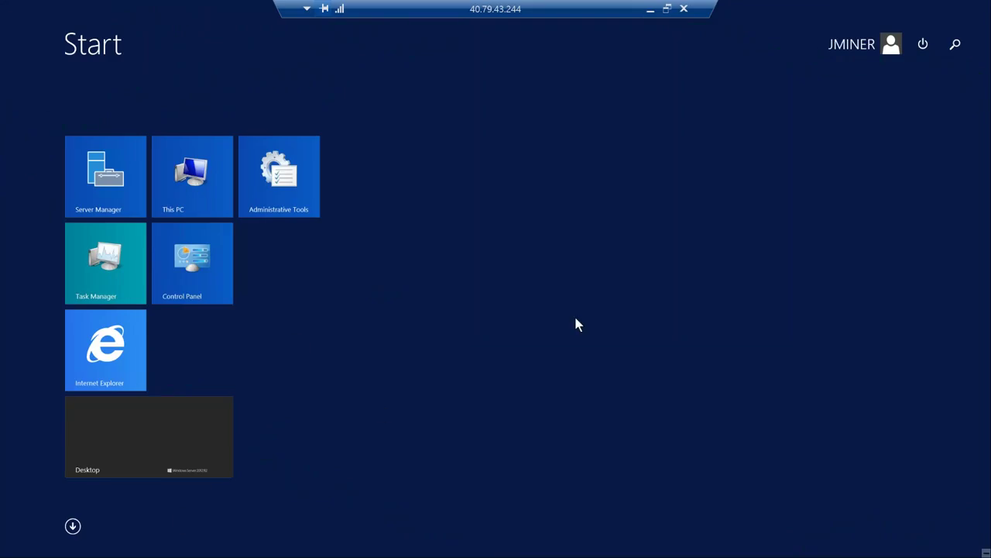
type("compmgmt")
key("Return")
left_click(905, 205)
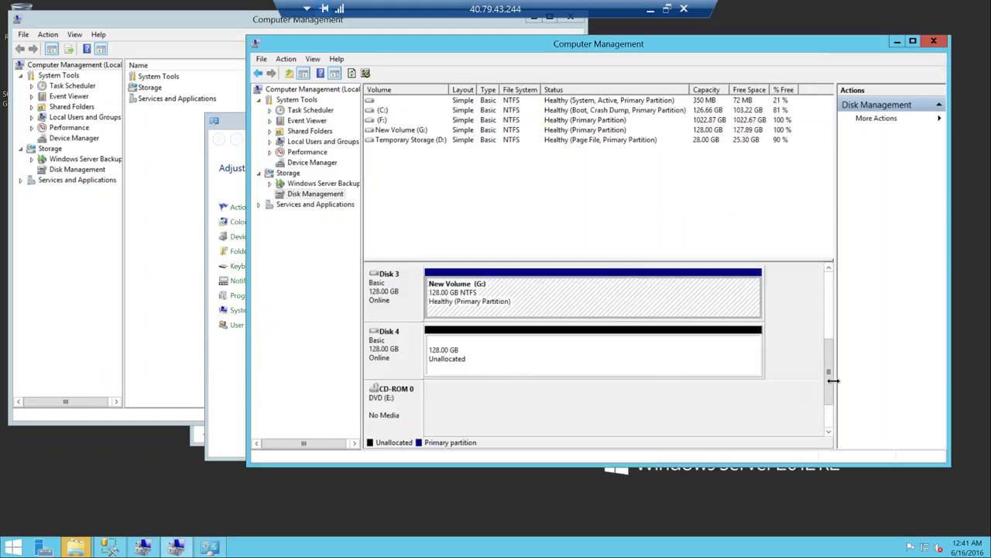
Review the existing D:, F: and G: partitions in Disk Management.
scroll(828, 350, "up", 2)
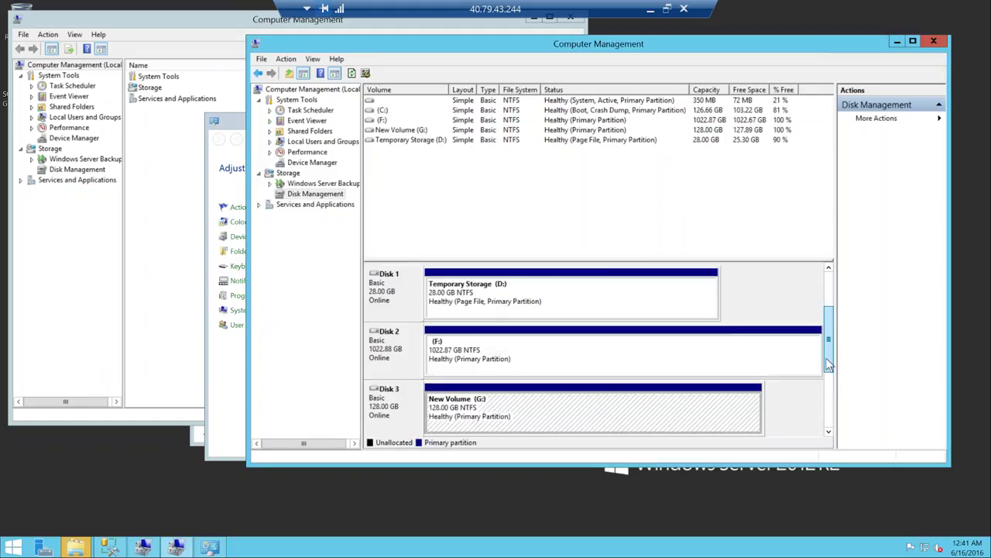
scroll(829, 365, "down", 1)
scroll(829, 360, "up", 1)
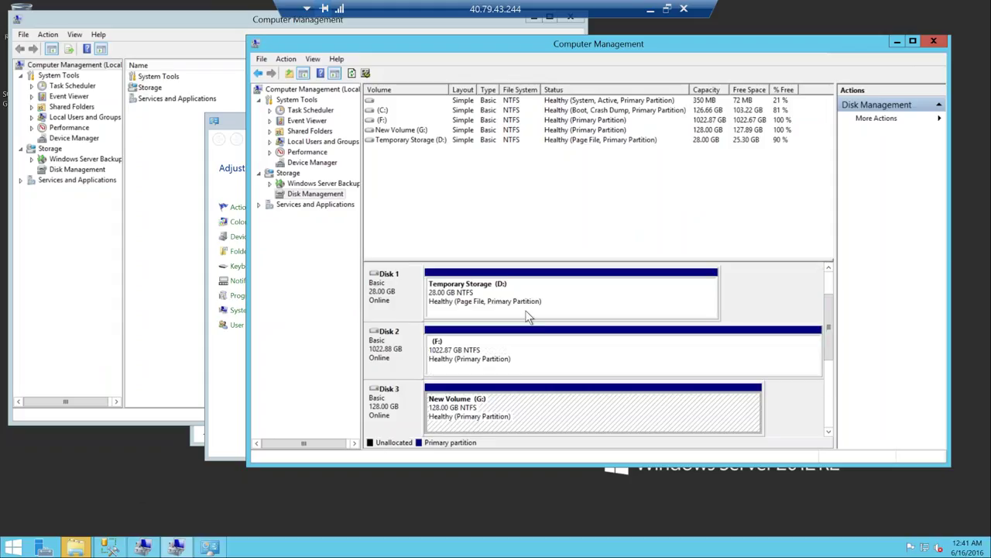
left_click(525, 310)
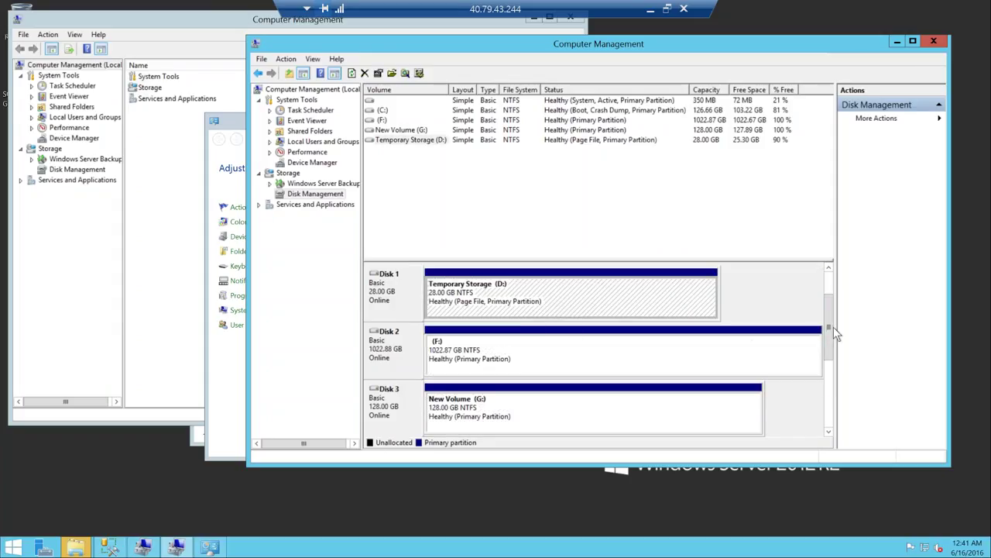
left_click(656, 344)
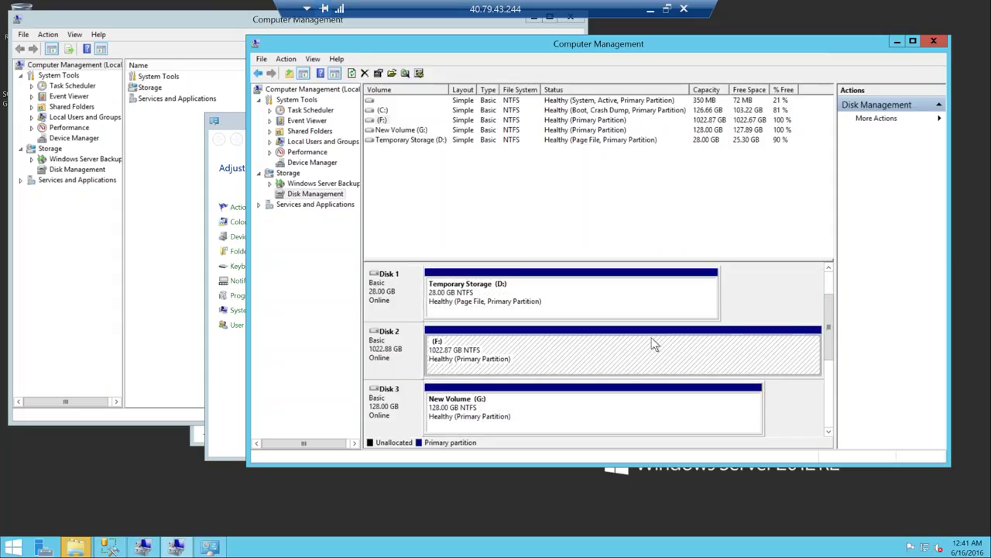
left_click(612, 433)
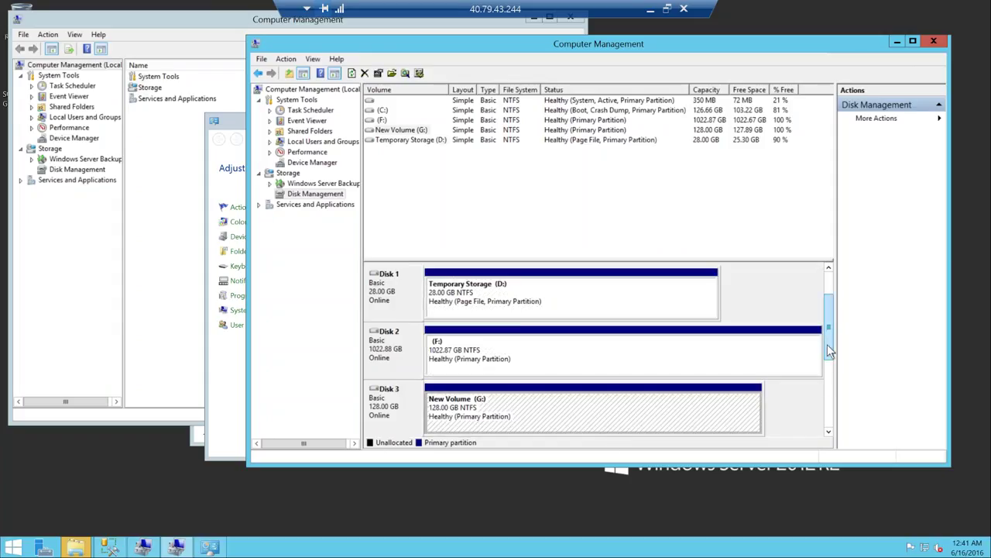
left_click_drag(829, 348, 829, 371)
Start a new simple volume on Disk 4 using the full 131069 MB and drive letter H.
left_click(565, 410)
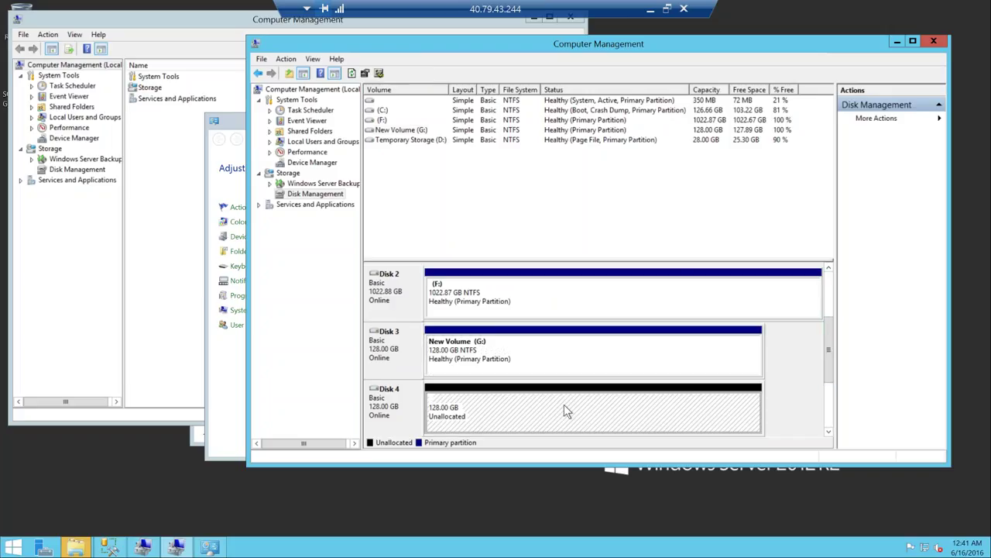
right_click(553, 410)
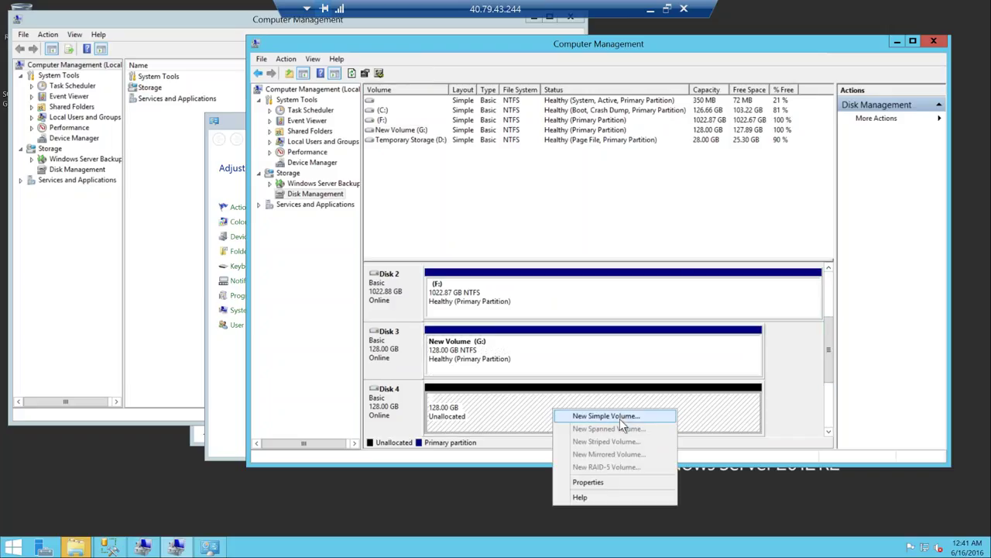
left_click(620, 418)
left_click(590, 308)
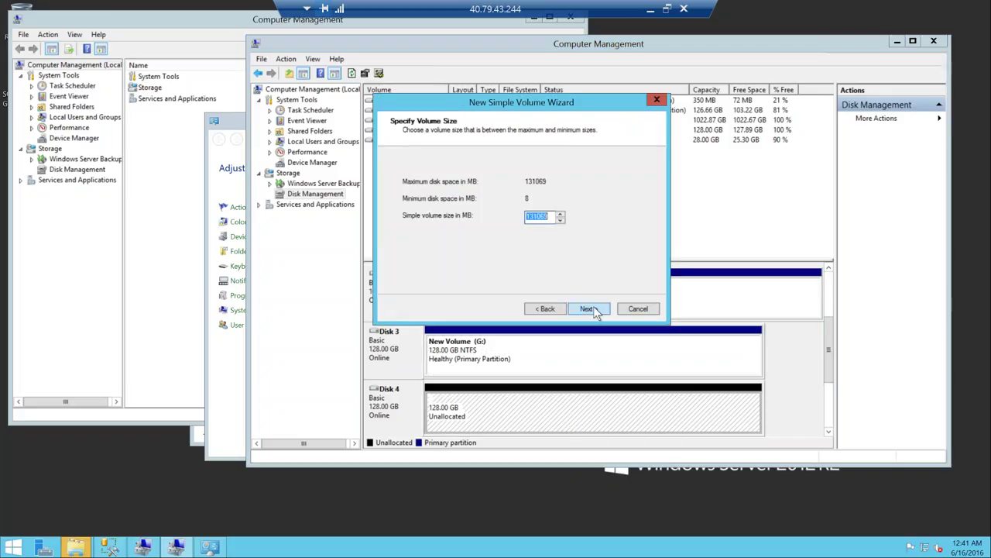
left_click(593, 308)
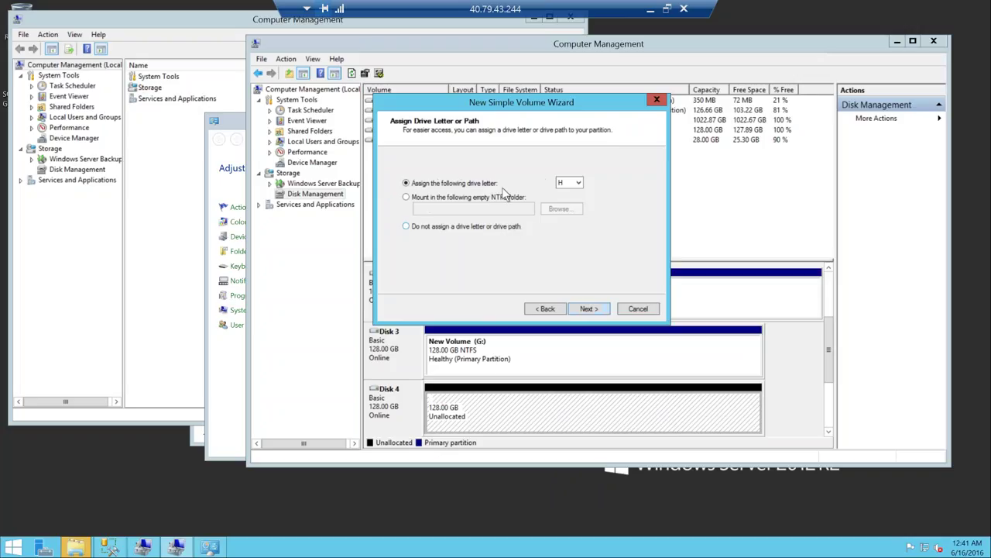
left_click(587, 309)
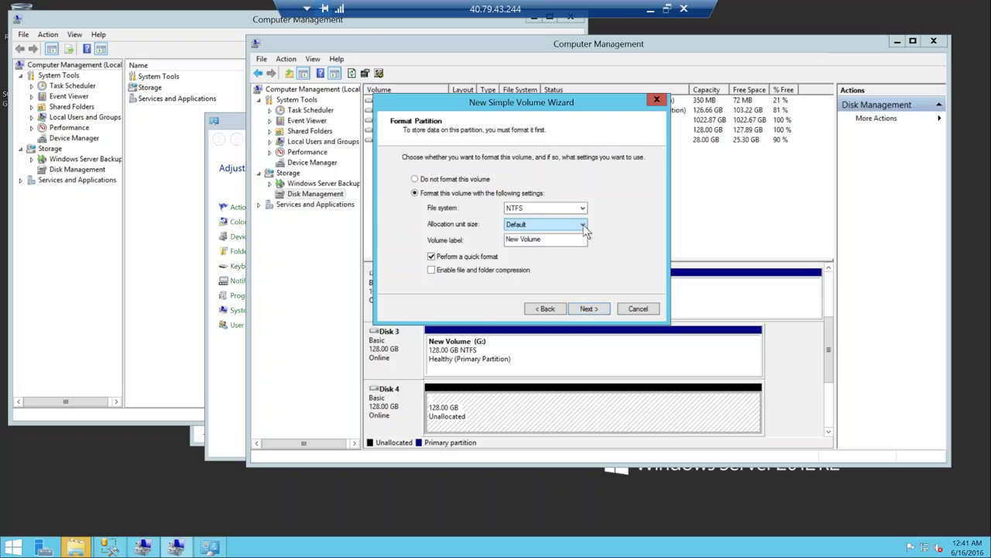
Format the volume NTFS with 64K allocation units, label it LOG, and finish the wizard.
left_click(581, 224)
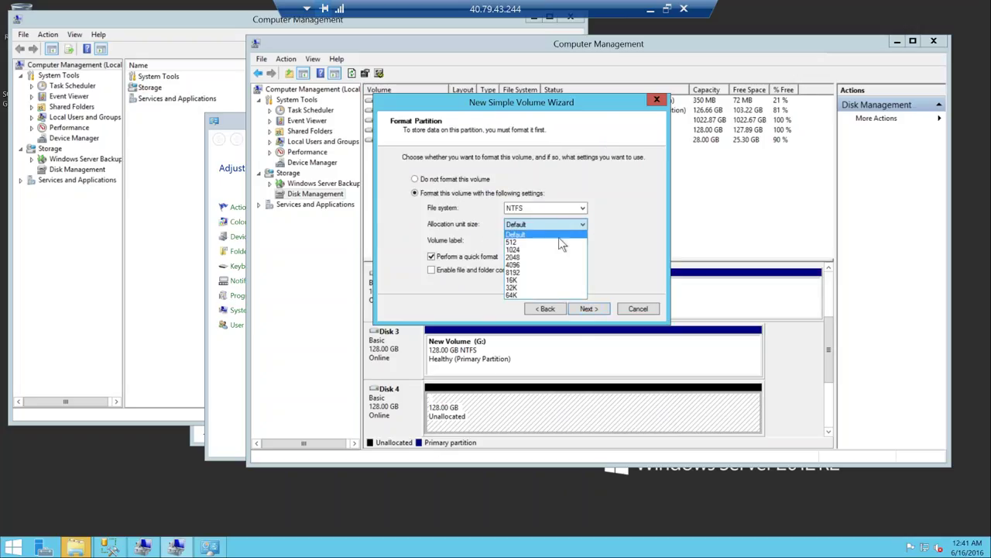
left_click(536, 292)
key("Tab")
key("BackSpace")
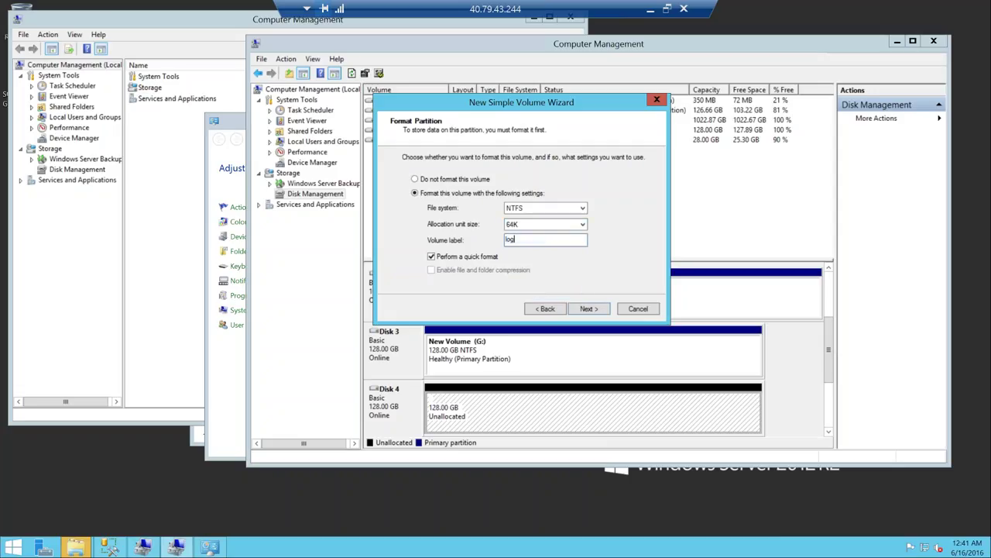
key("BackSpace")
key("BackSpace")
key("BackSpace")
type("LOG")
left_click(589, 309)
left_click(588, 309)
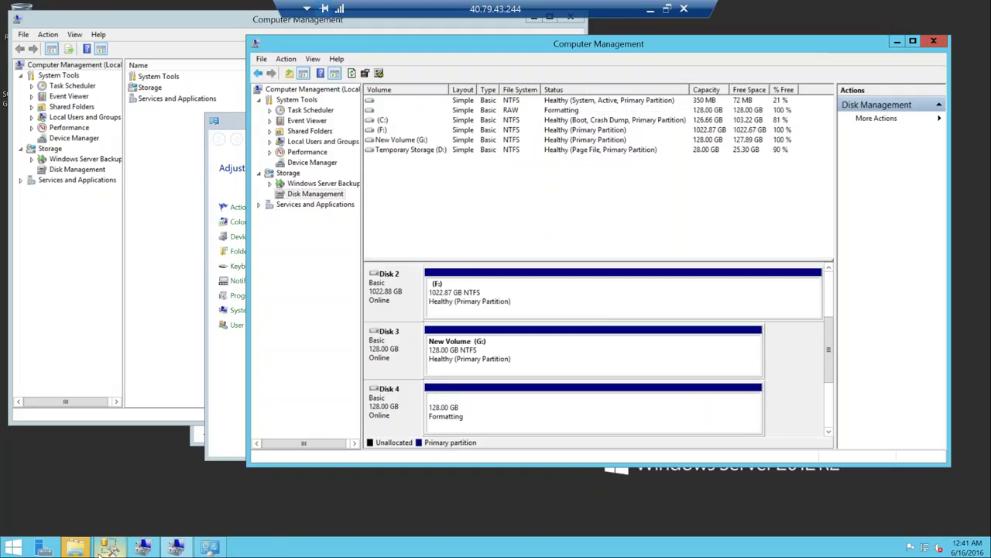
left_click(16, 549)
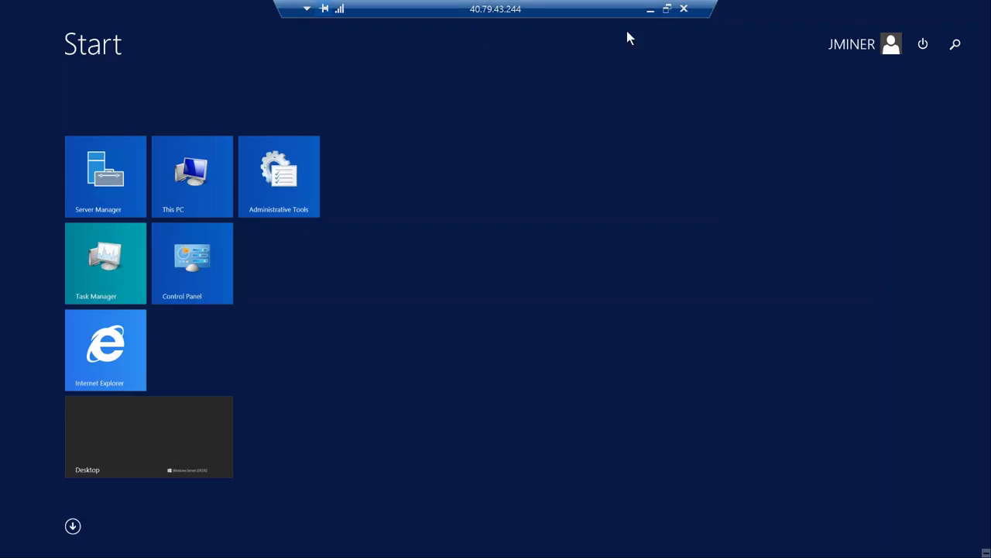
Launch SQL Server 2014 Management Studio locally and enter server name 40.79.43.244,1433.
left_click(651, 10)
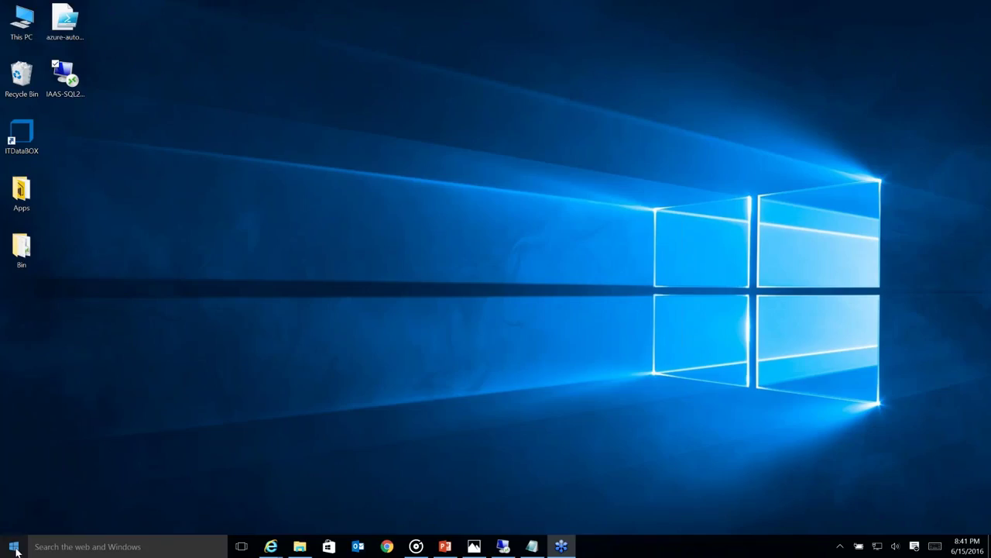
key("super")
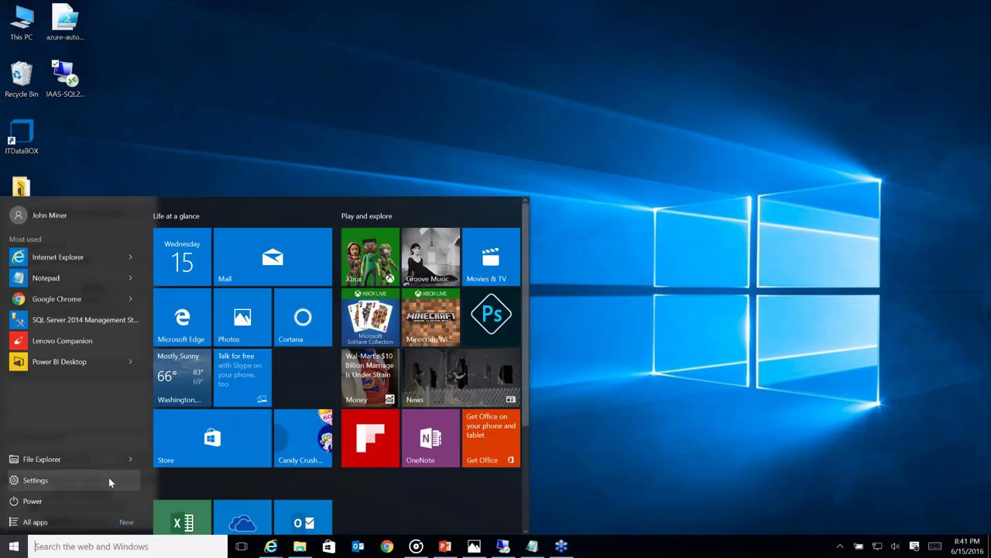
type("SQL")
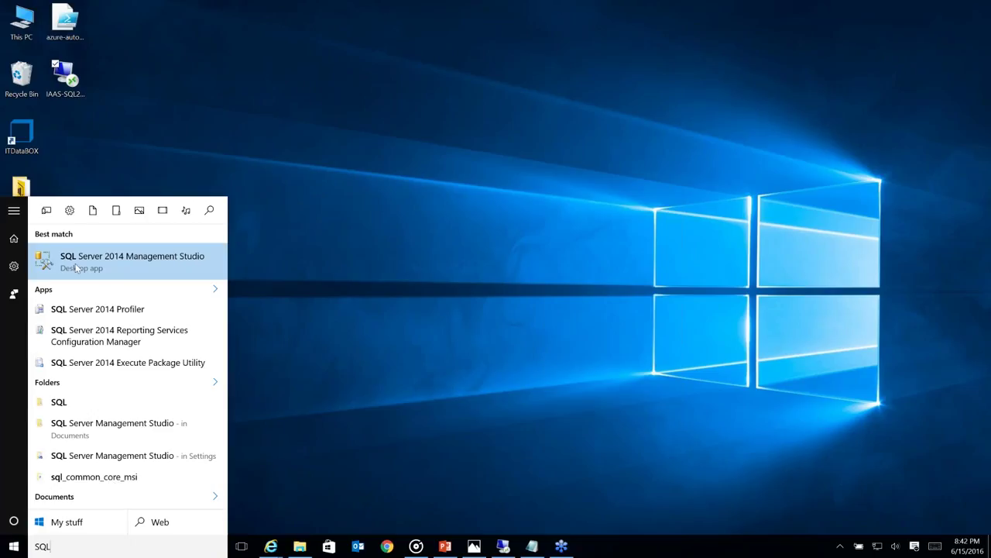
left_click(103, 268)
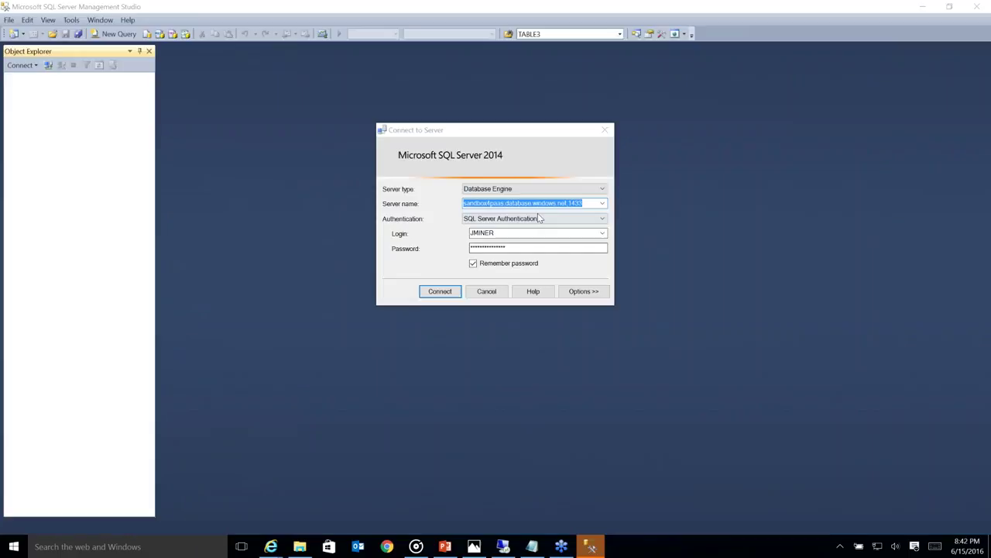
left_click(543, 547)
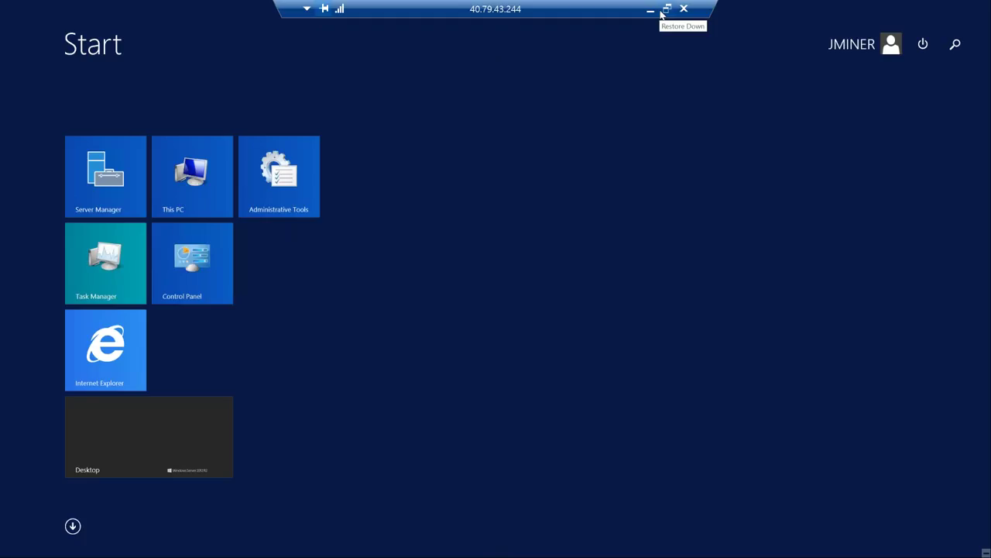
left_click(663, 11)
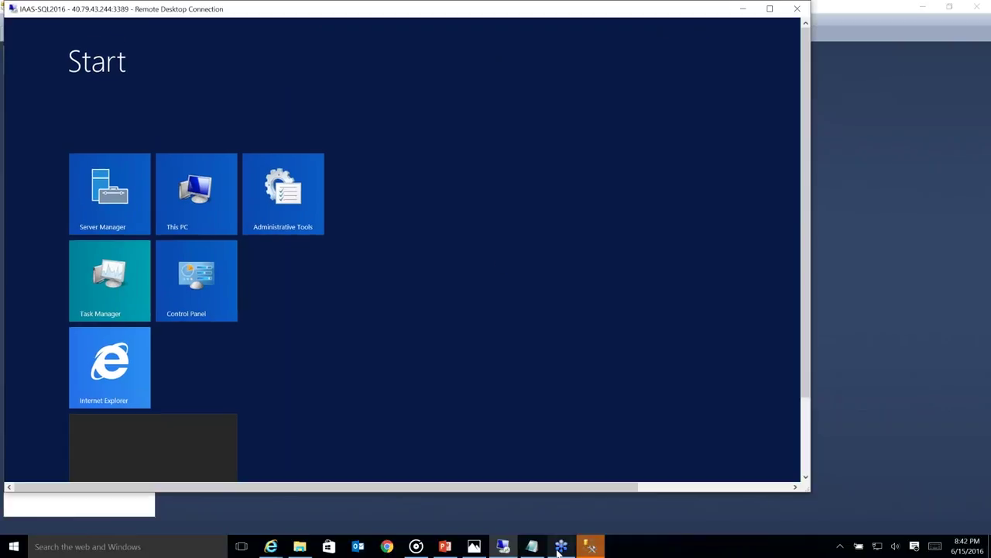
left_click(590, 546)
type("40.79.43.244,1433")
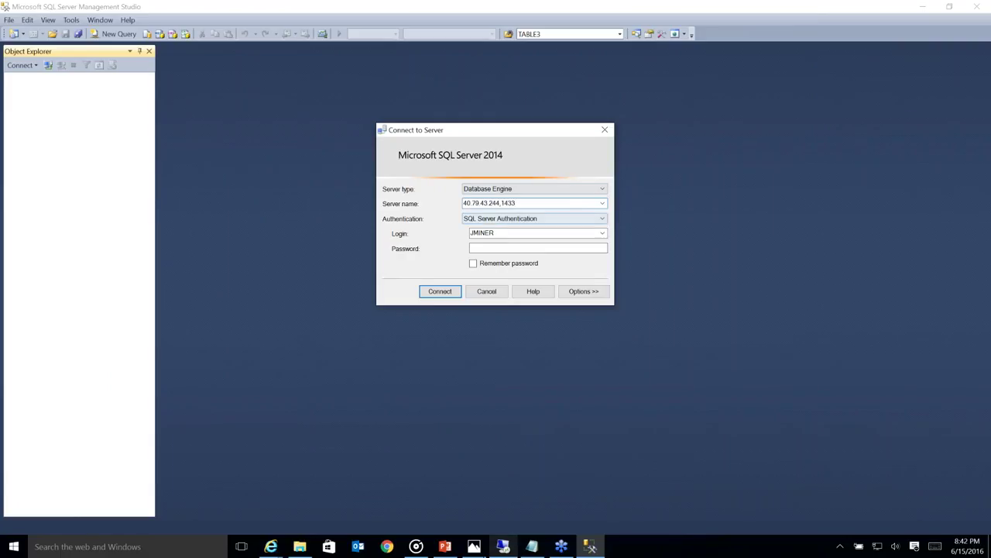
Copy the server account password from the credentials text file.
left_click(299, 546)
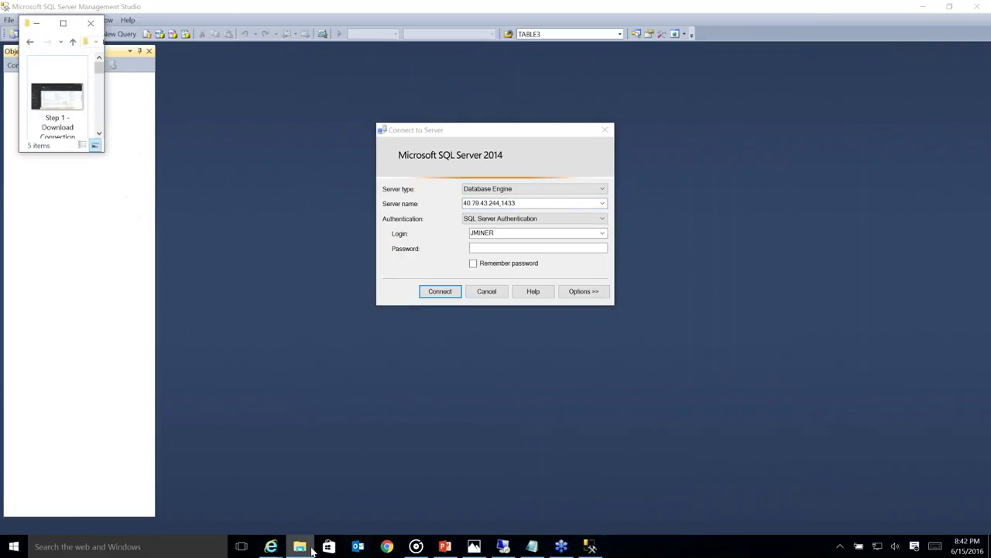
left_click(532, 546)
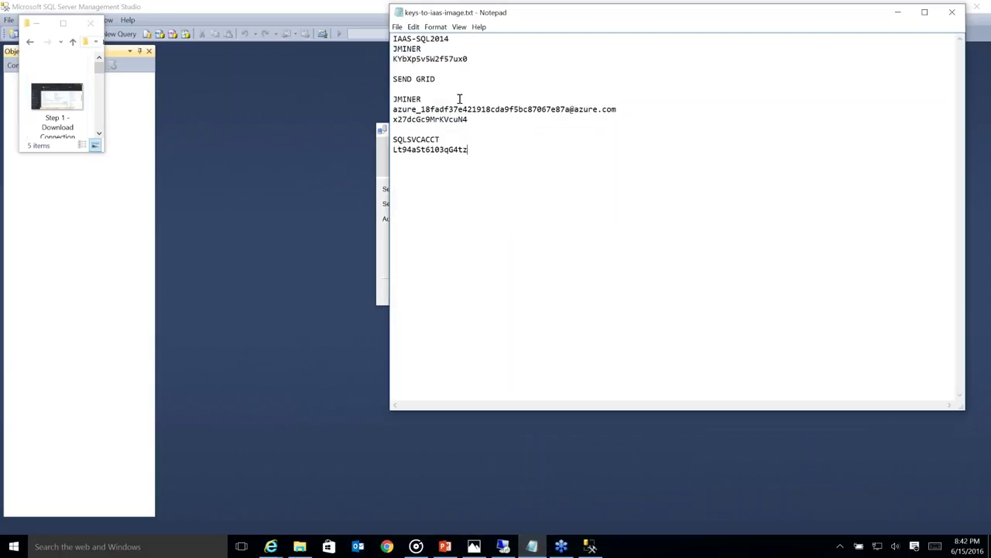
left_click(468, 68)
key("shift+Up")
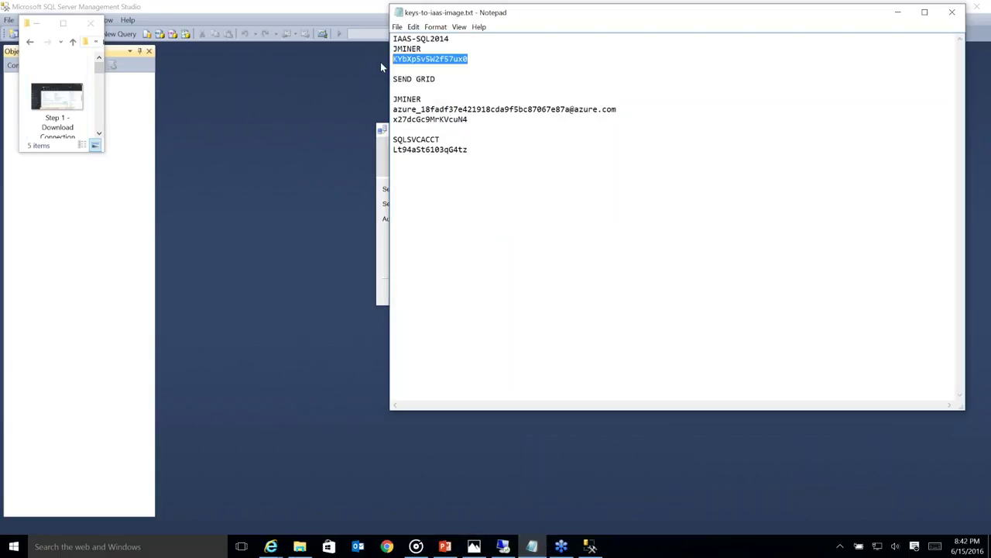
key("ctrl+c")
Paste the password into Management Studio, connect, and make the remote session full screen.
left_click(281, 172)
left_click(474, 248)
key("ctrl+v")
left_click(451, 289)
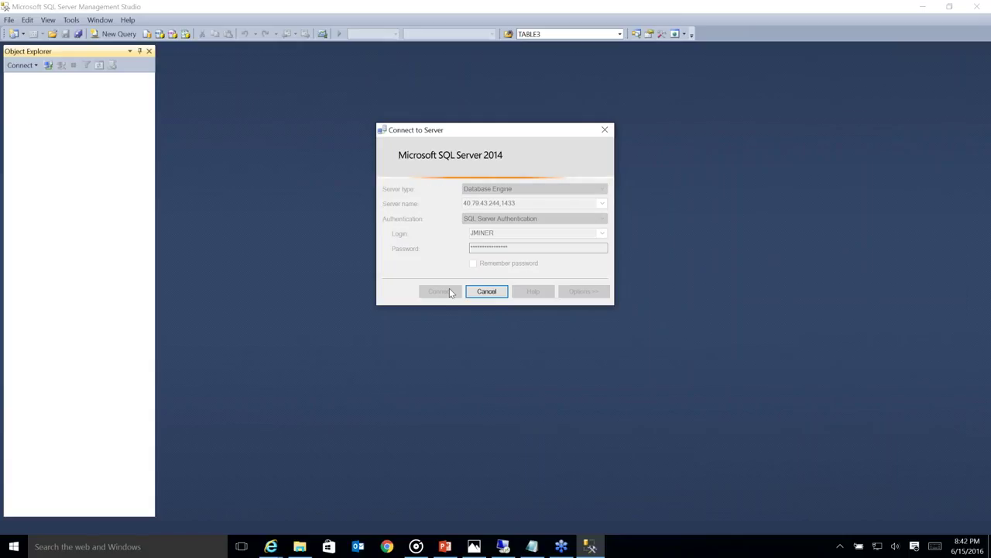
left_click(503, 546)
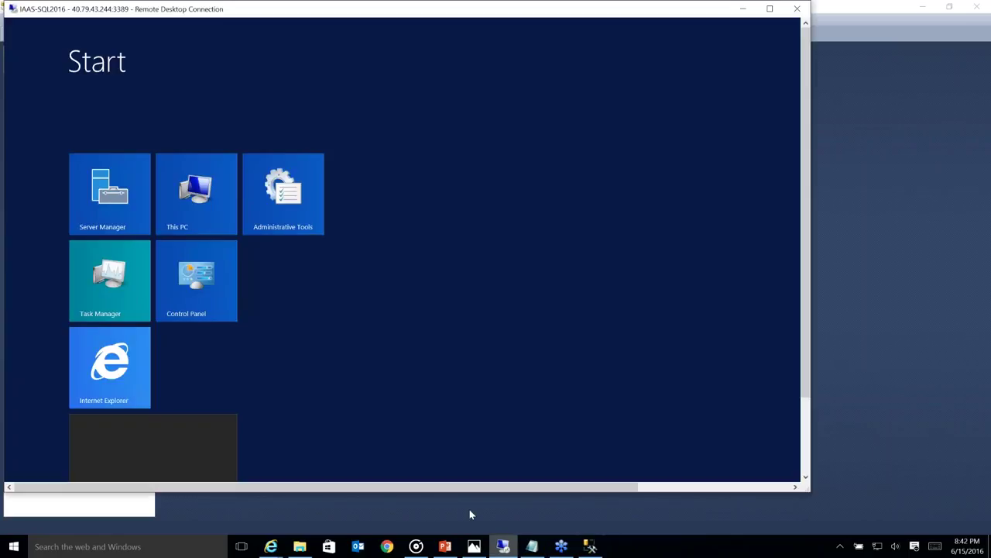
double_click(521, 15)
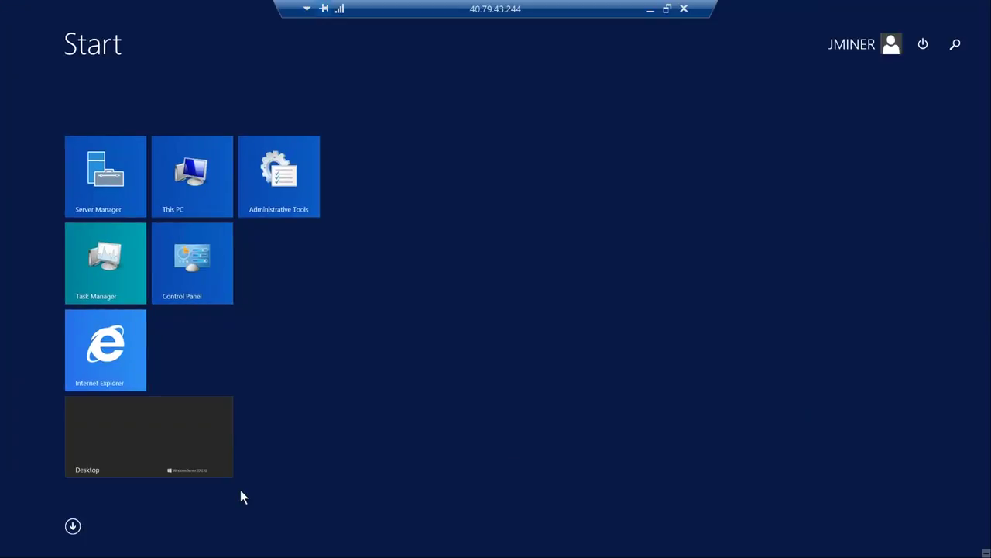
Open Windows Firewall with Advanced Security from the server's Control Panel.
left_click(74, 534)
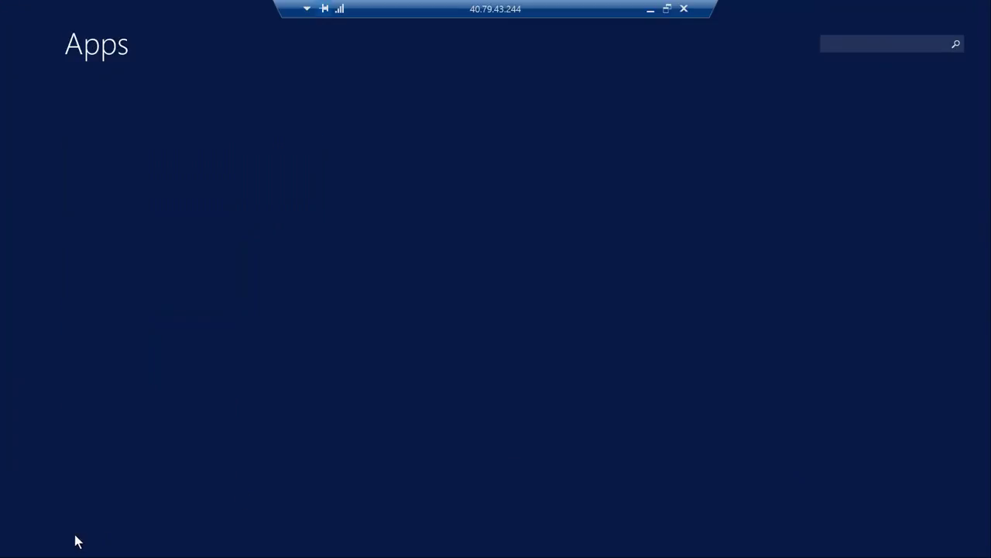
left_click(878, 45)
type("c")
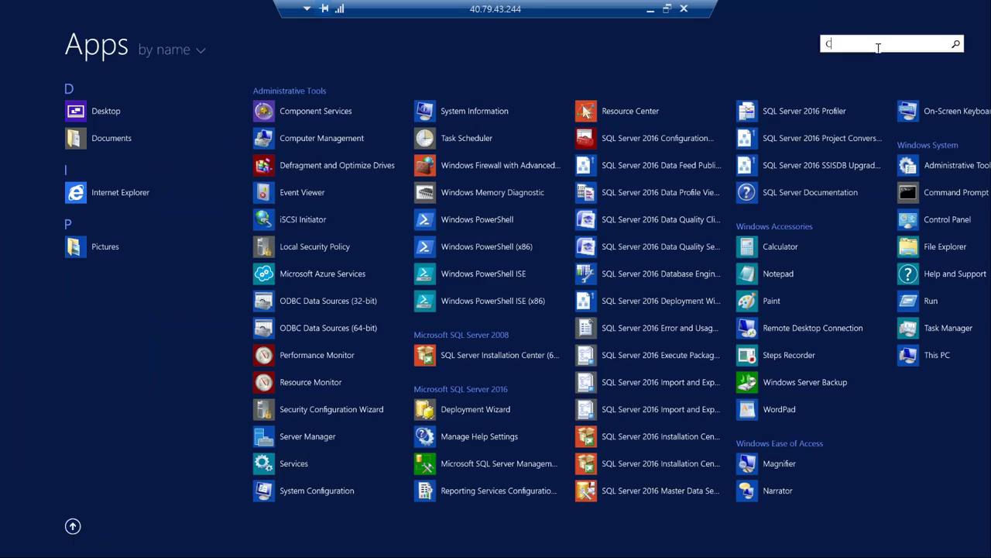
type("onro")
key("BackSpace")
type("trol")
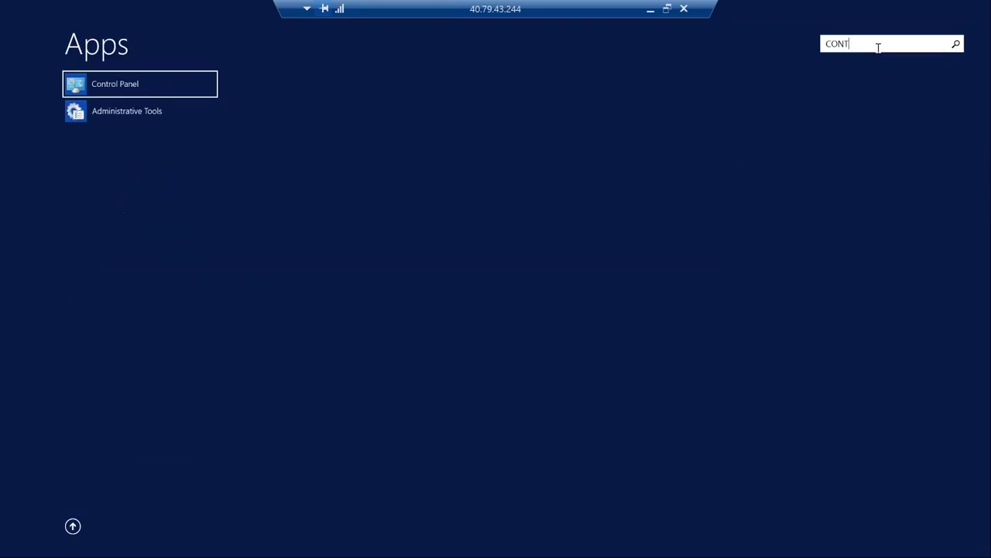
key("Return")
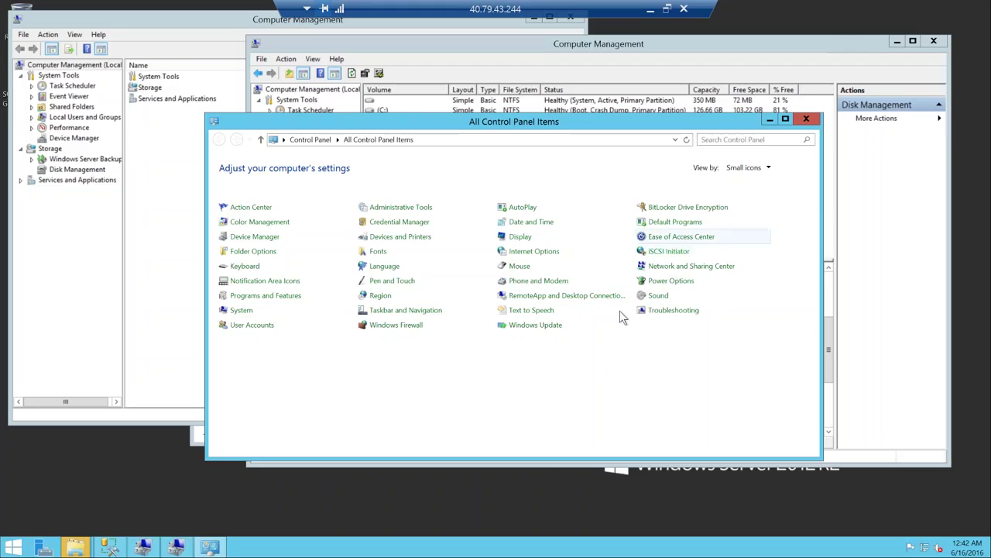
left_click(419, 326)
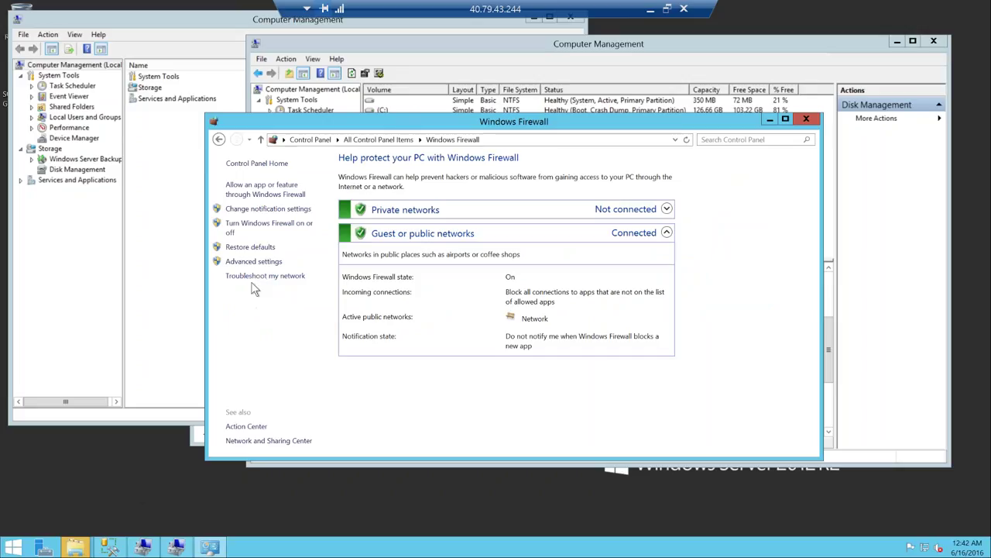
left_click(266, 264)
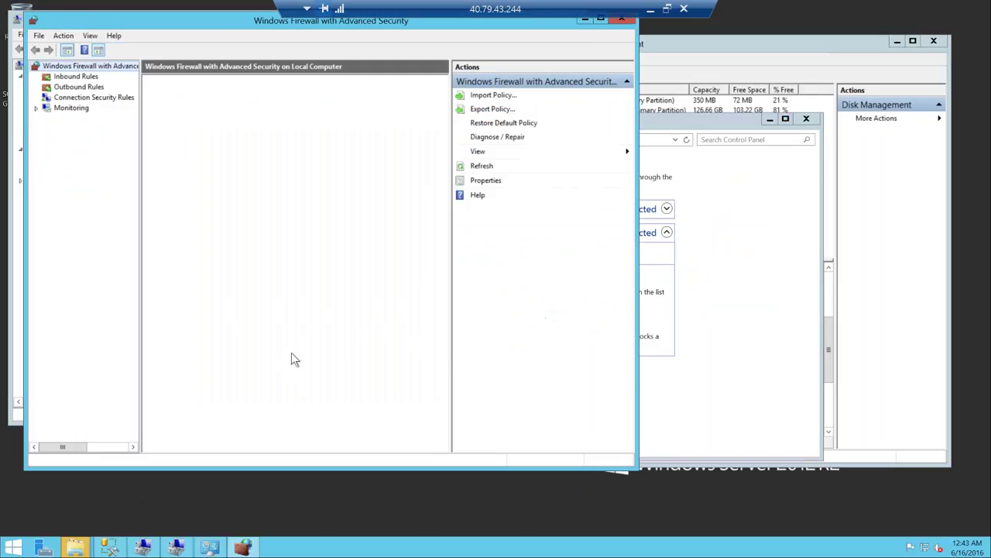
double_click(365, 23)
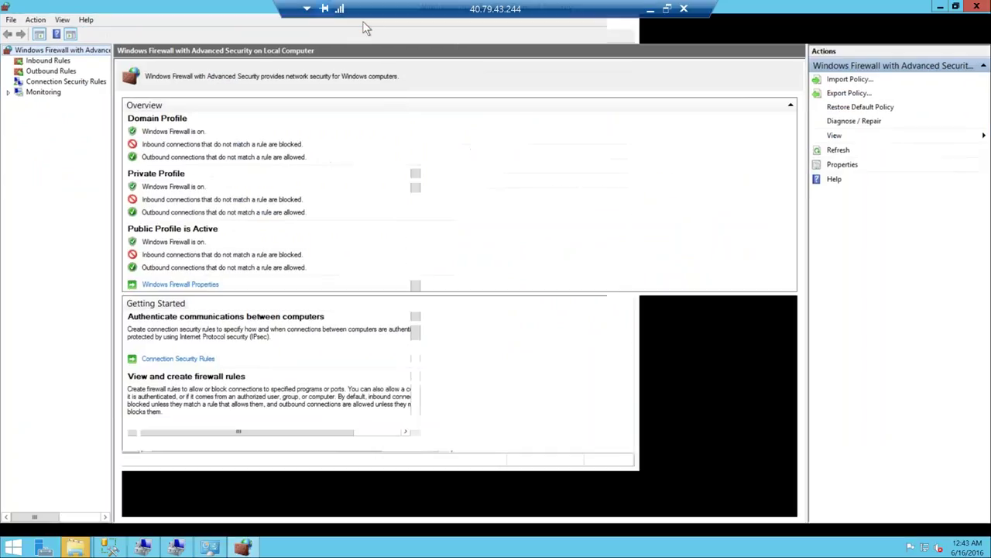
double_click(227, 15)
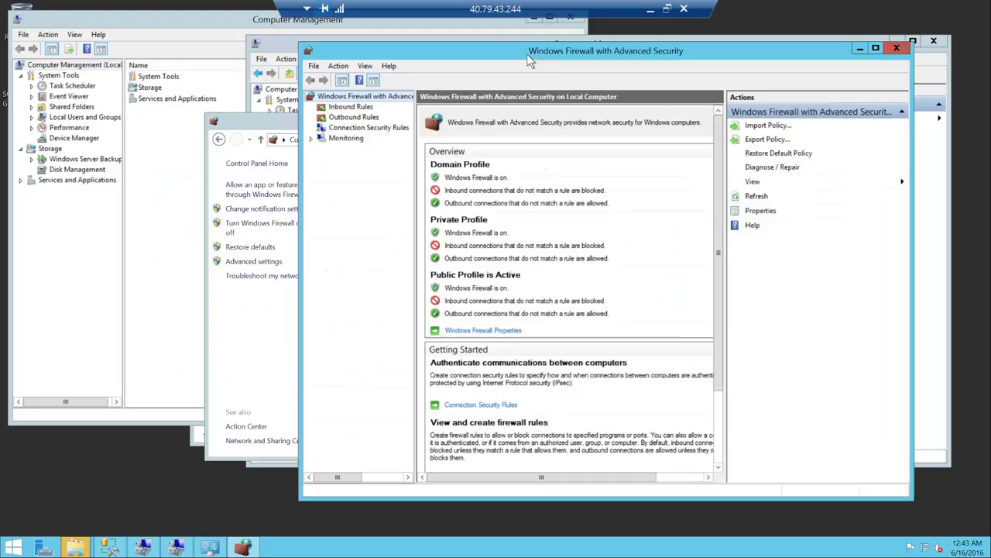
left_click_drag(527, 53, 490, 58)
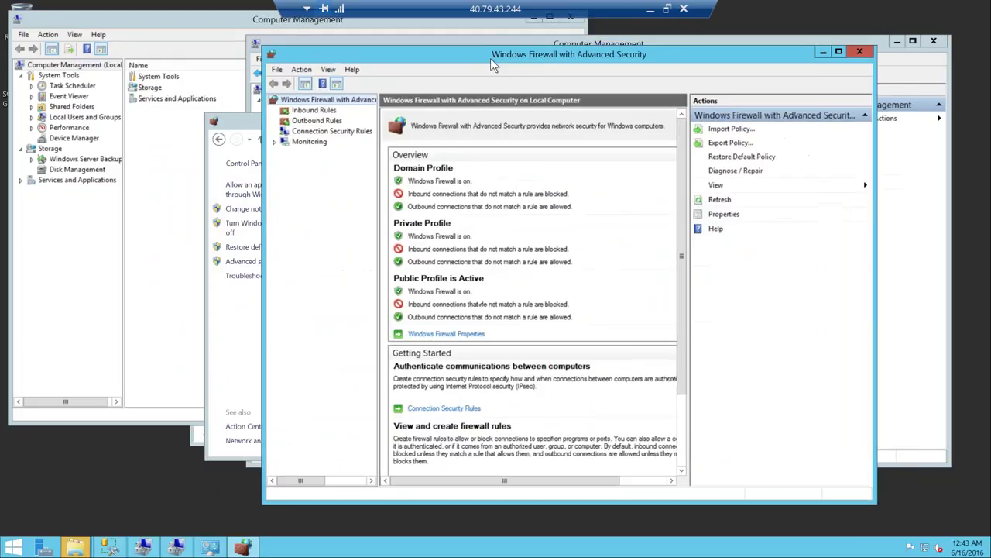
Create an inbound TCP port 1433 rule named SQL SERVER ACCESS.
left_click(314, 110)
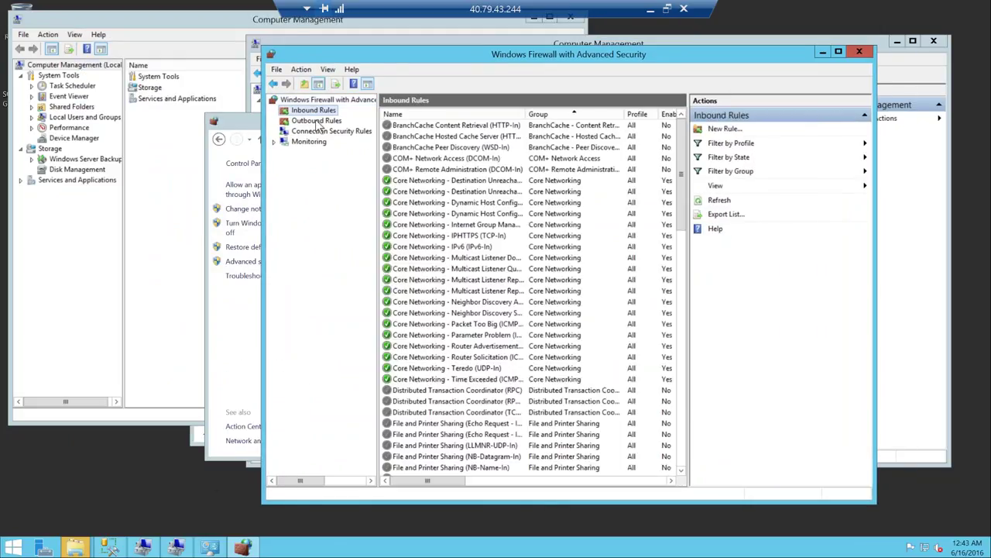
left_click(727, 129)
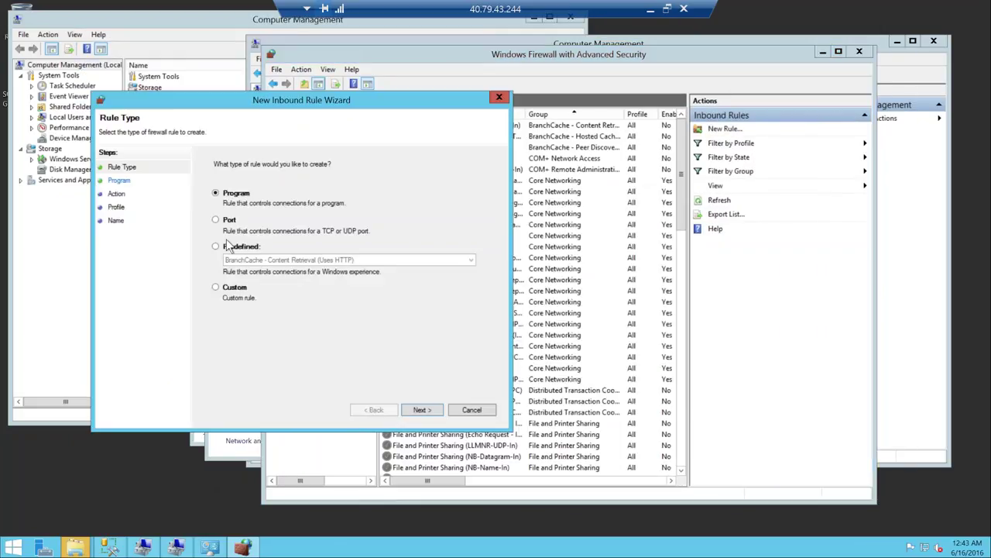
left_click(215, 219)
left_click(422, 409)
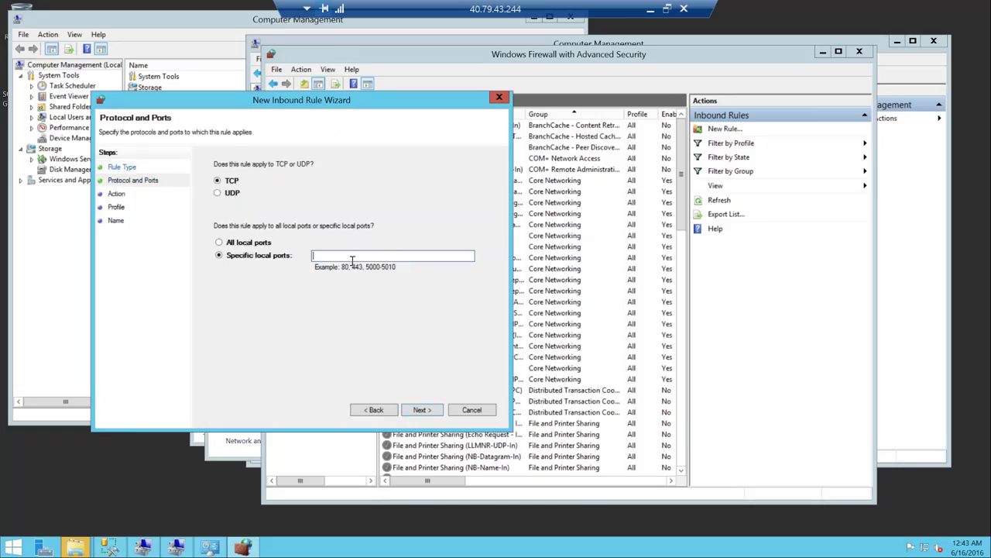
type("1433")
left_click(419, 409)
left_click(419, 409)
left_click(416, 410)
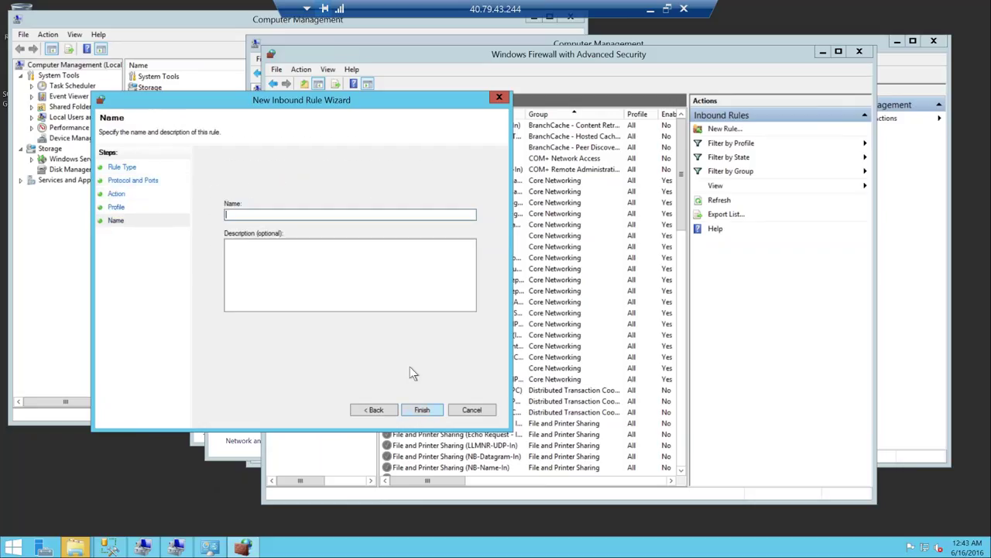
type("SQL SERVER ACCESS")
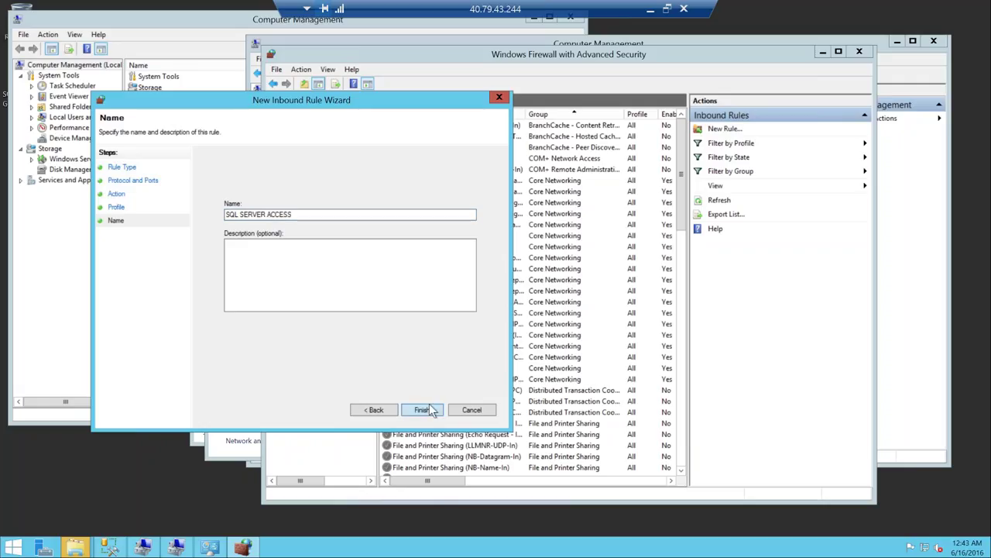
left_click(430, 410)
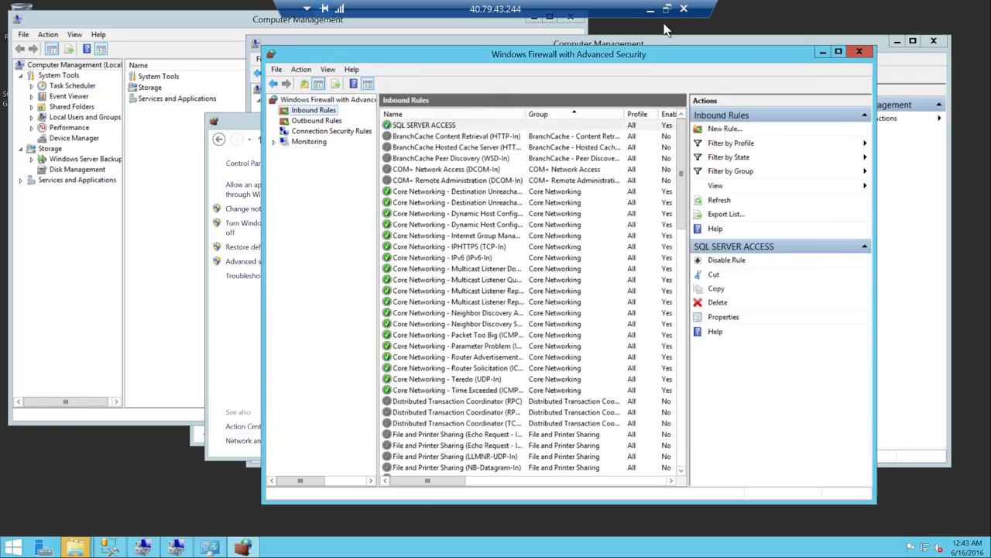
Dismiss the connection error and retry connecting to 40.79.43.244,1433 with SQL Server Authentication.
key("Return")
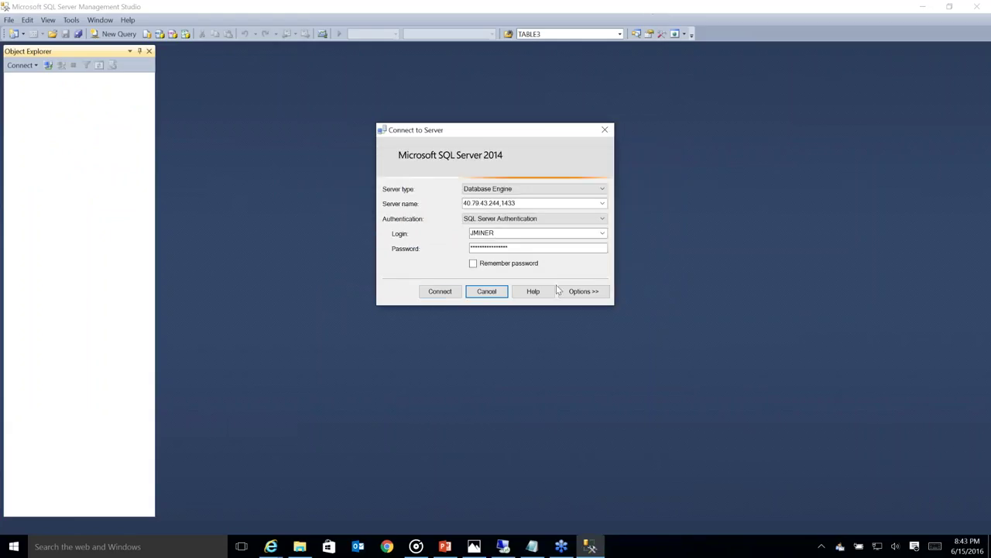
left_click(440, 292)
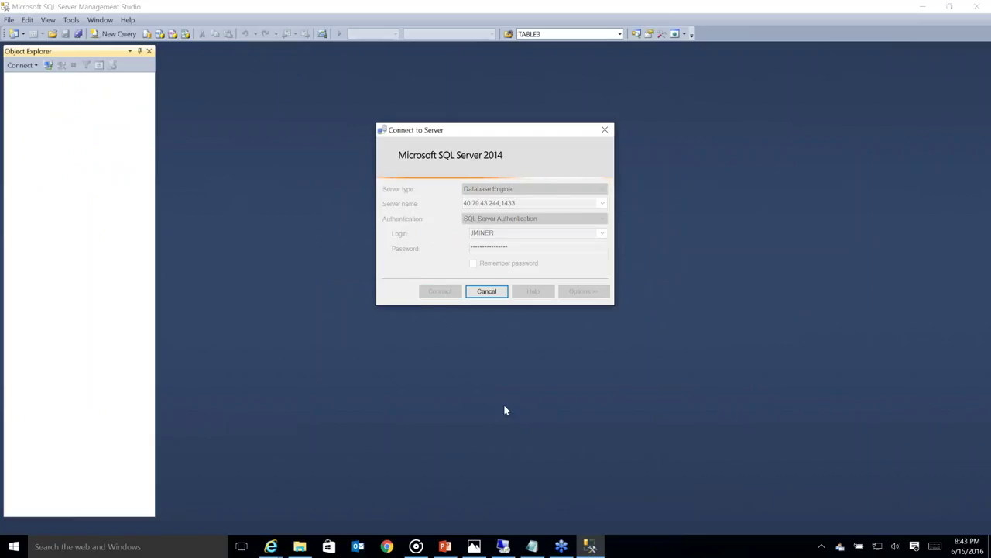
left_click(503, 546)
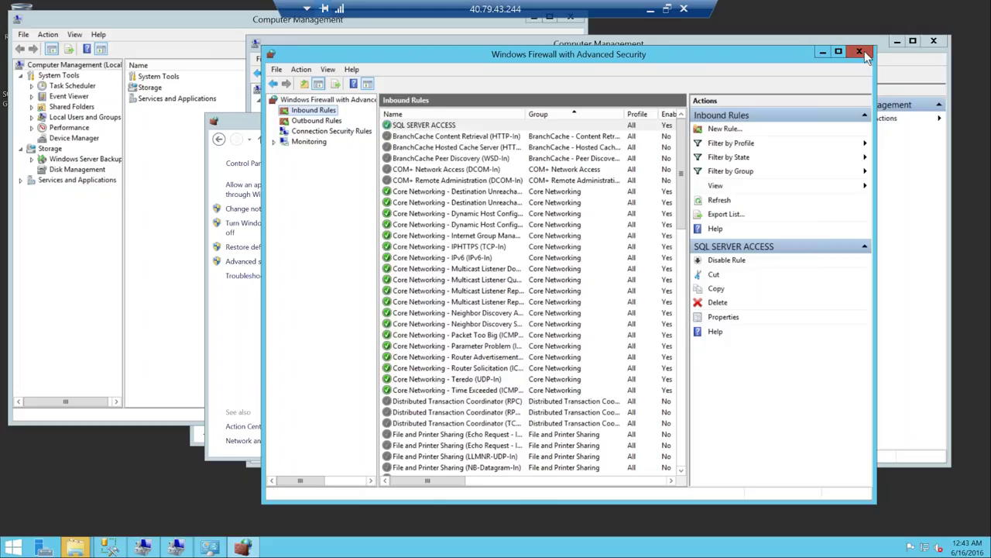
Close Windows Firewall and inspect the New Volume (G:) and LOG (H:) partitions in Disk Management.
left_click(809, 120)
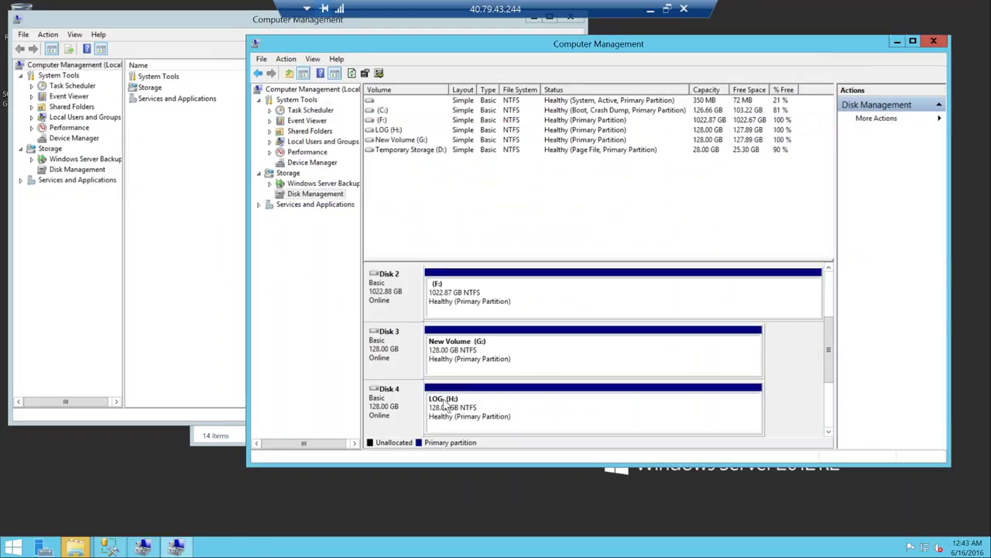
left_click(470, 370)
left_click(476, 420)
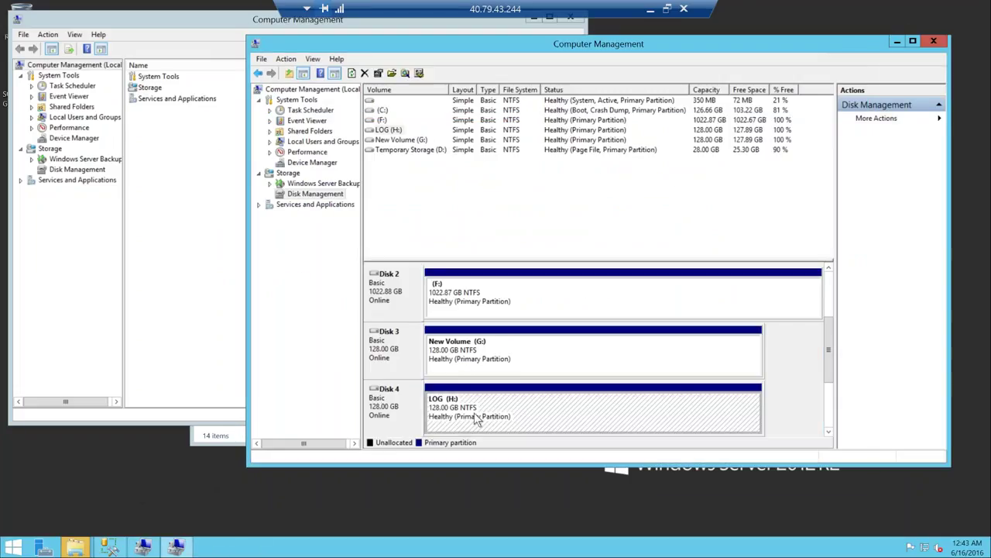
left_click(501, 345)
left_click(496, 403)
Close Disk Management and dismiss the format prompts for drive G:.
left_click(935, 44)
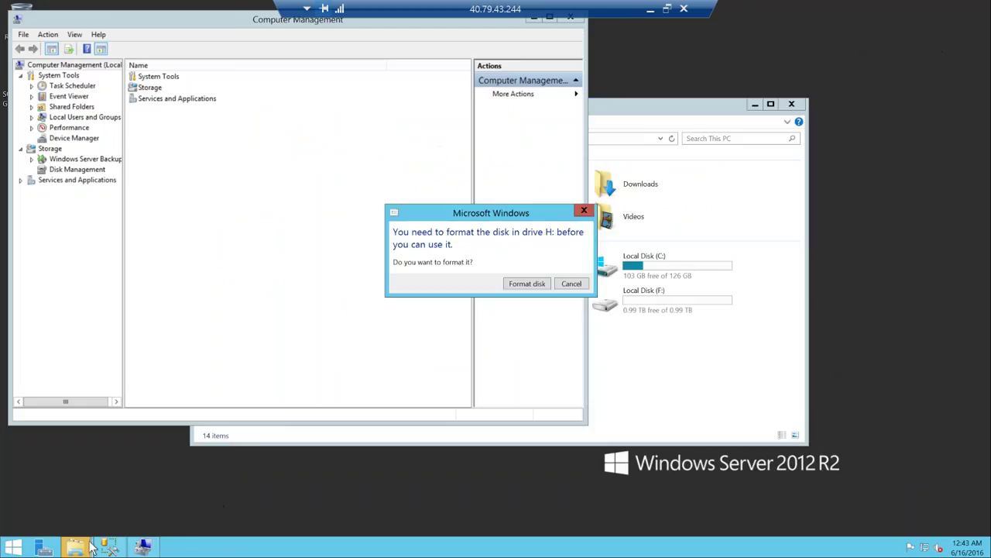
left_click(526, 285)
left_click(528, 283)
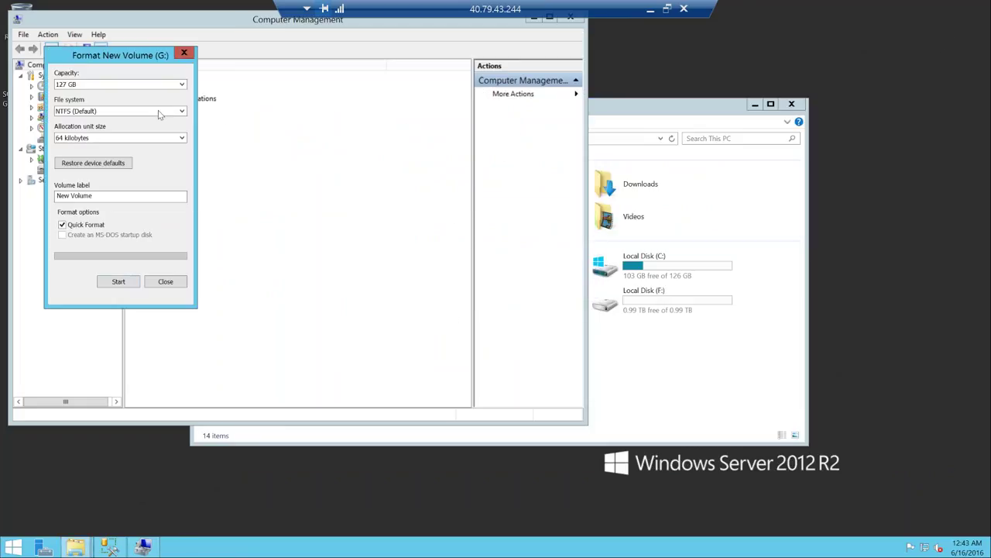
left_click(183, 53)
left_click(571, 292)
Dismiss the remaining LOG (H:) format prompts, close Computer Management, and bring SSMS forward.
key("Escape")
left_click_drag(230, 12, 374, 47)
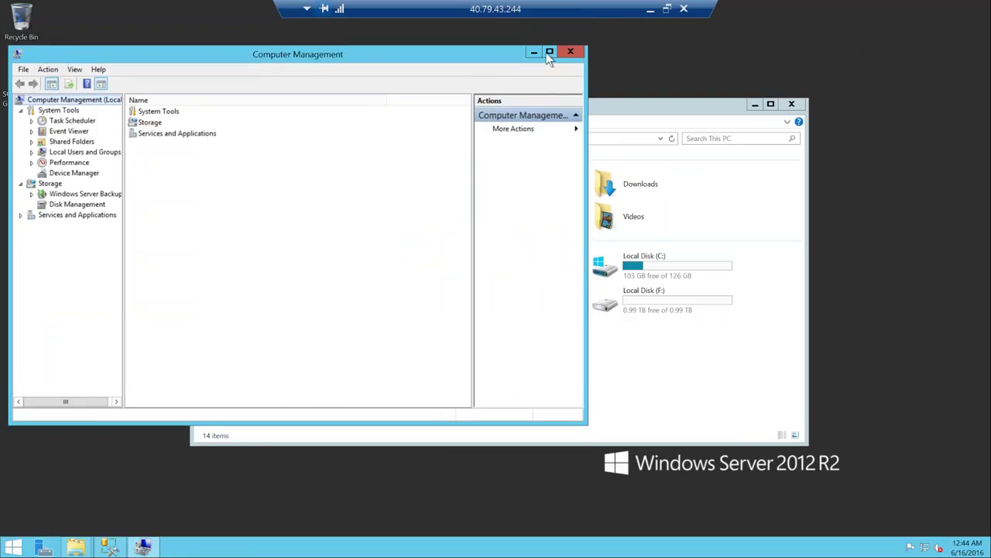
left_click(570, 51)
left_click(194, 55)
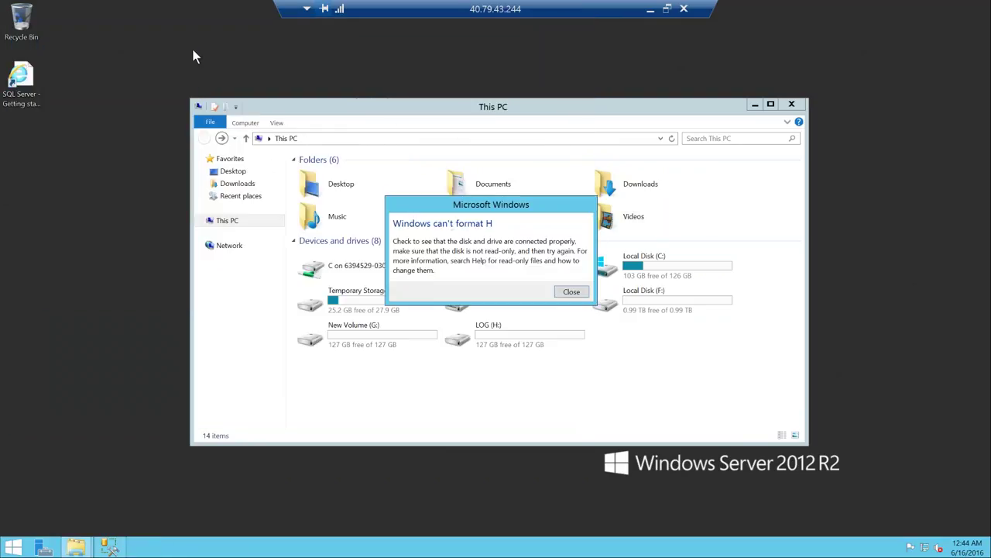
left_click(571, 292)
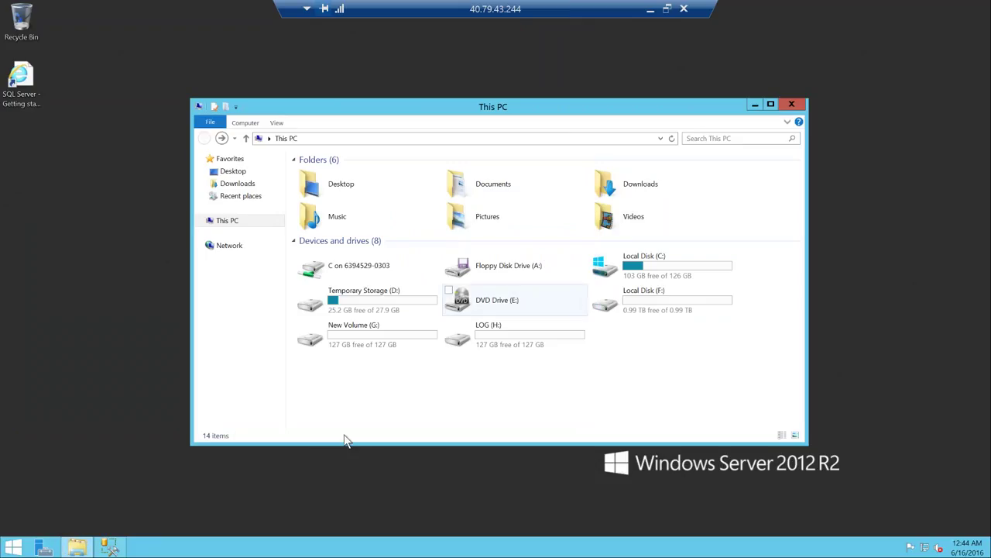
left_click(109, 547)
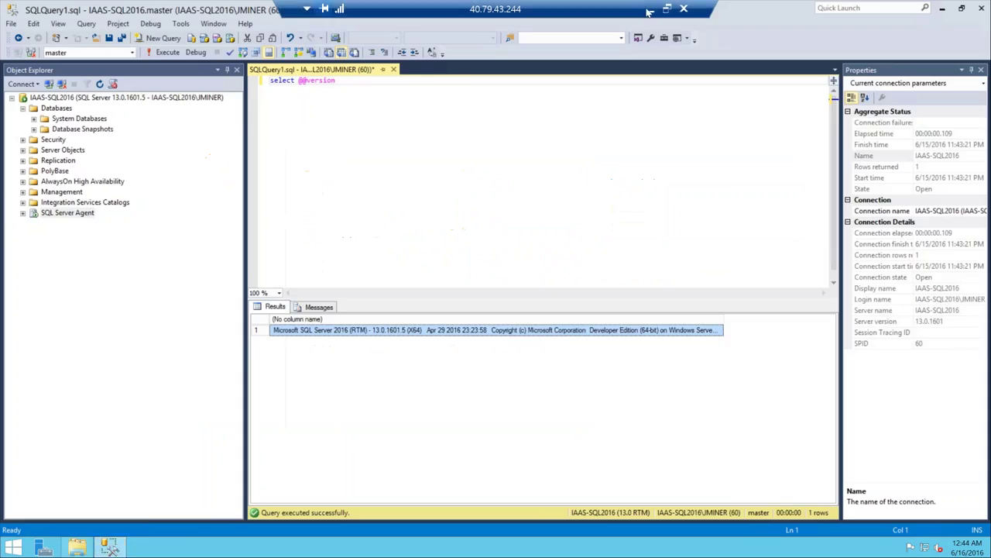
In local SSMS, dismiss the Cannot connect error and clear the Server name.
left_click(650, 9)
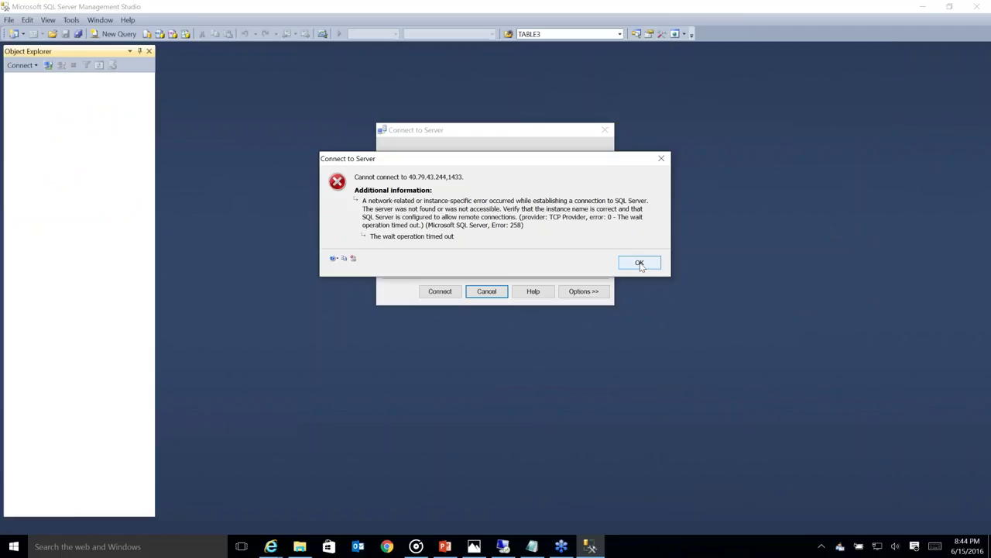
left_click(640, 264)
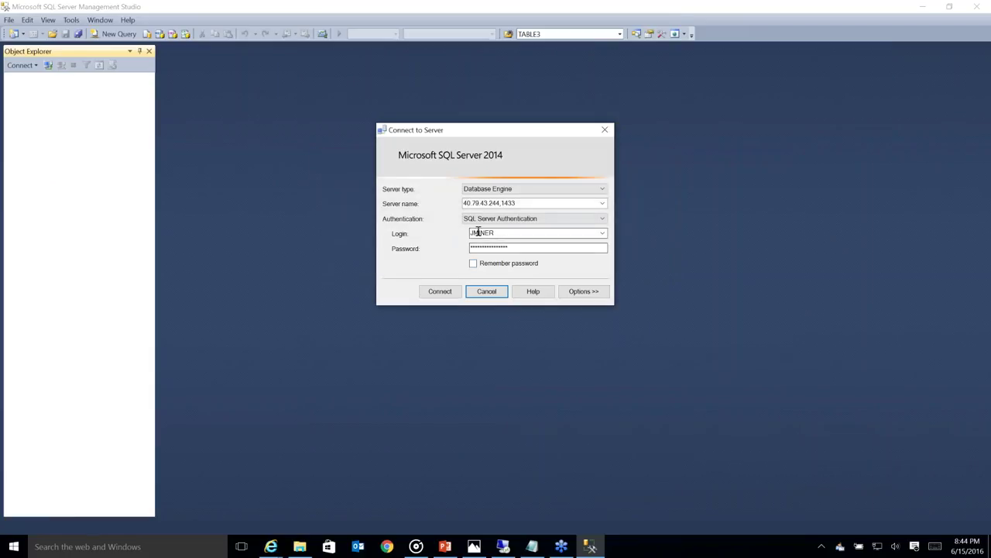
key("BackSpace")
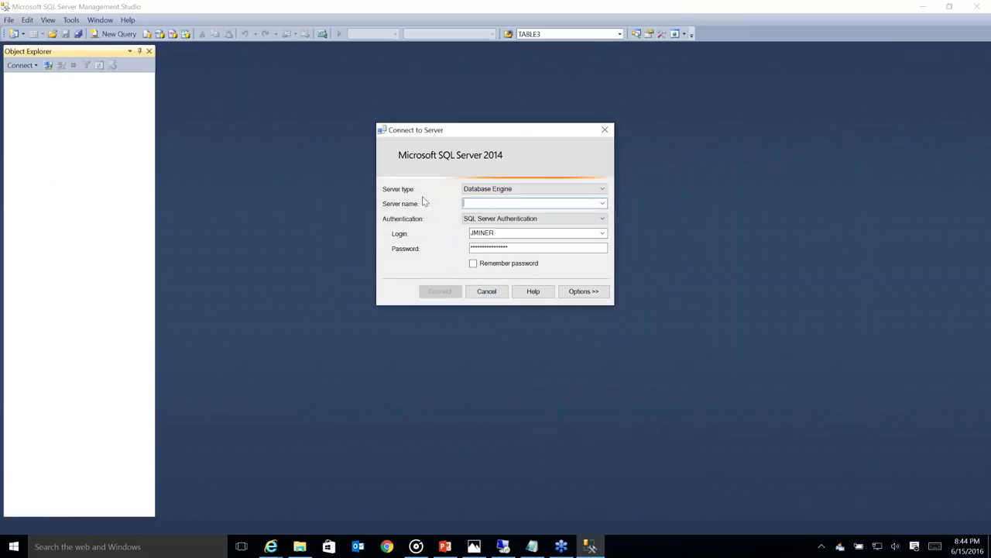
Check the remote SQL session and saved server list, then bring up the Azure portal window.
left_click(503, 546)
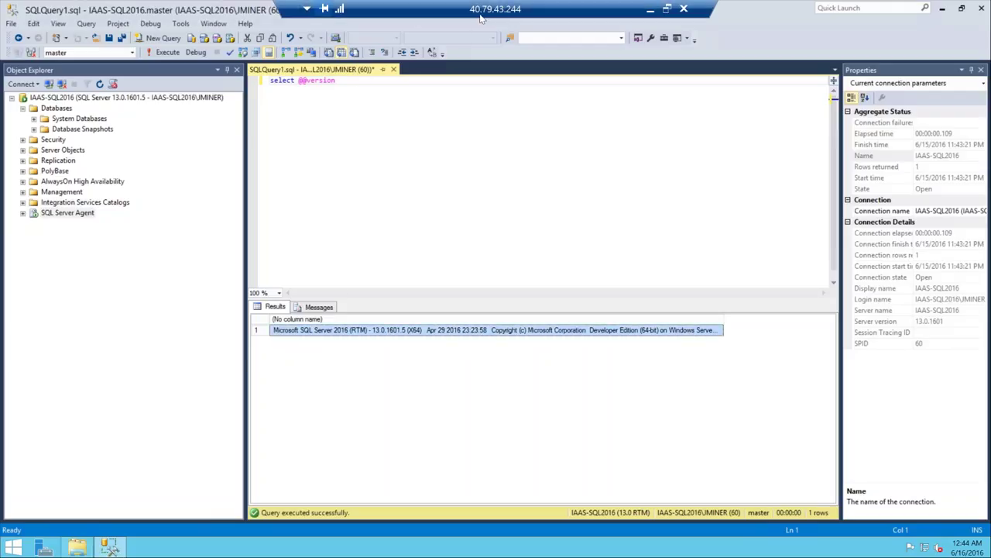
left_click(650, 9)
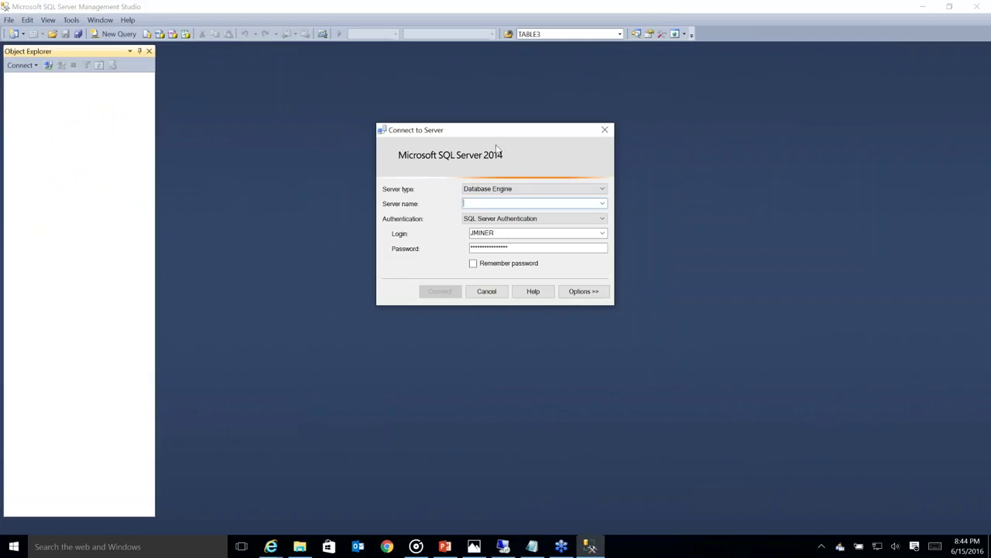
left_click(602, 203)
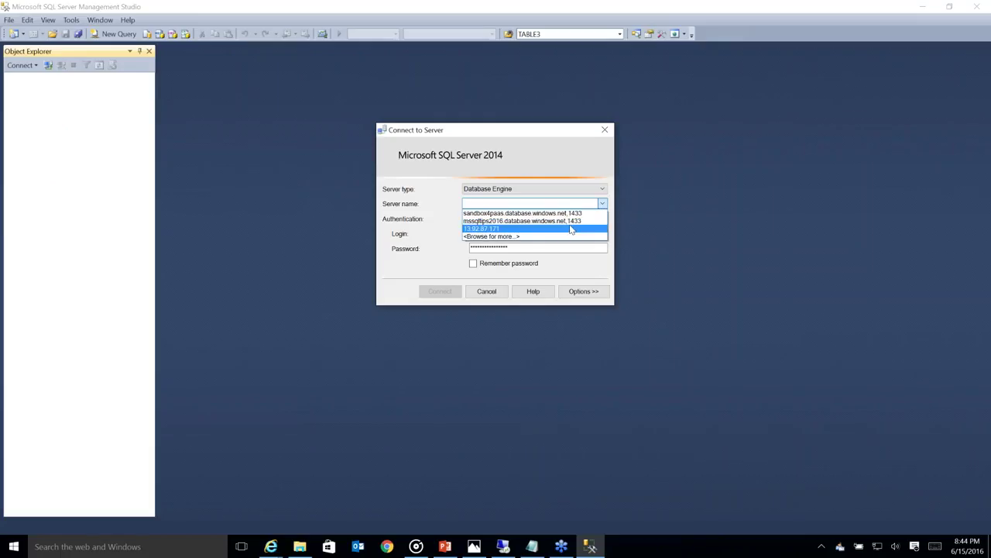
left_click(657, 233)
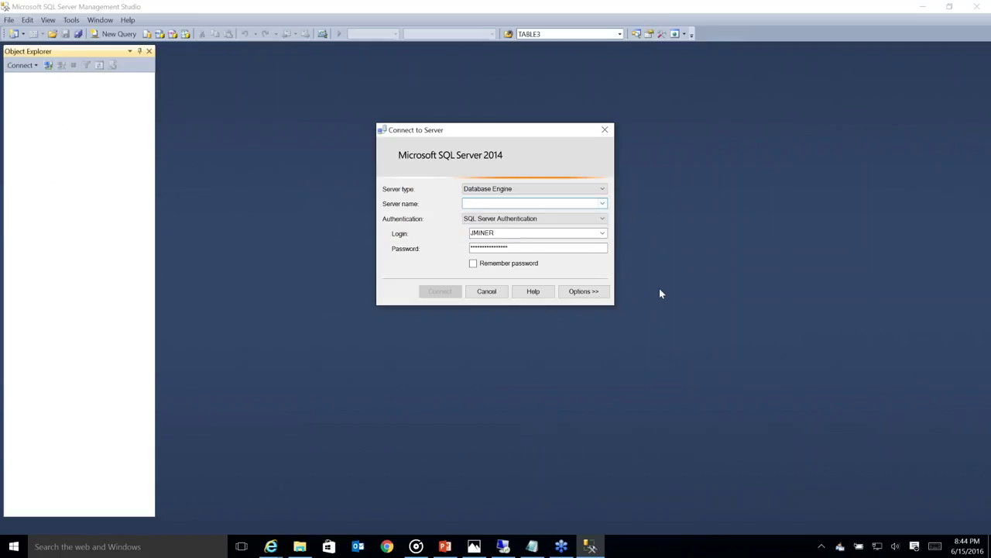
left_click(273, 547)
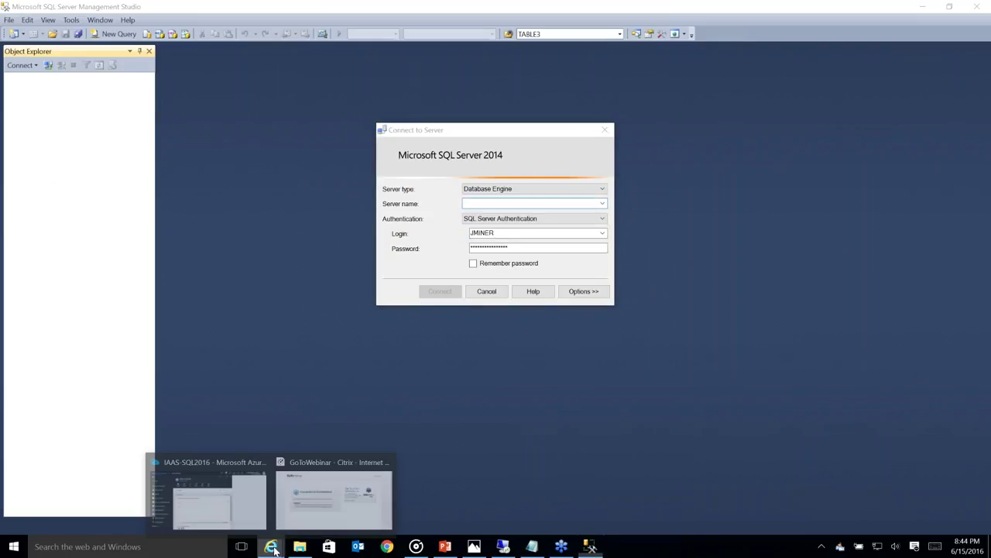
left_click(247, 511)
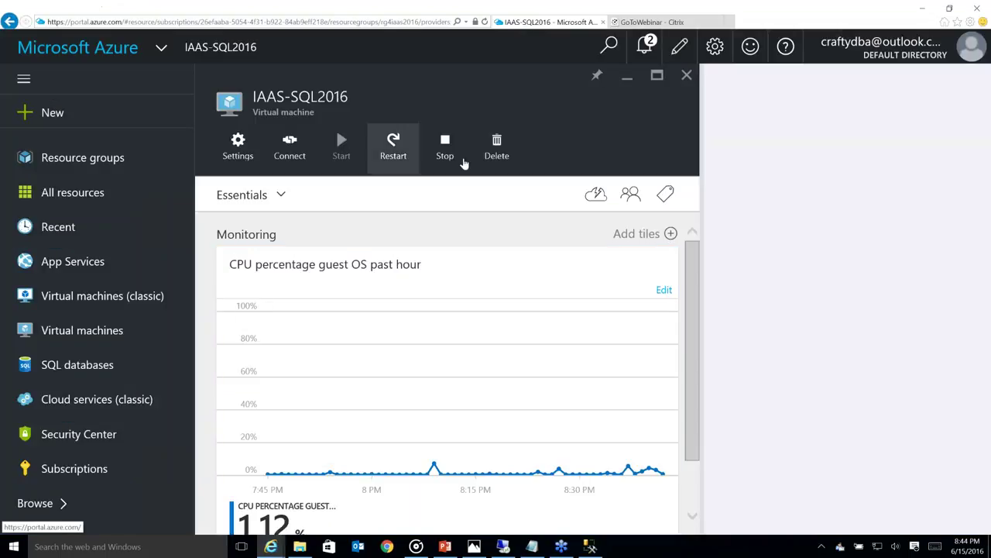
Reopen IAAS-SQL2016 from the dashboard and view its Properties showing public IP 40.79.43.244.
left_click(688, 77)
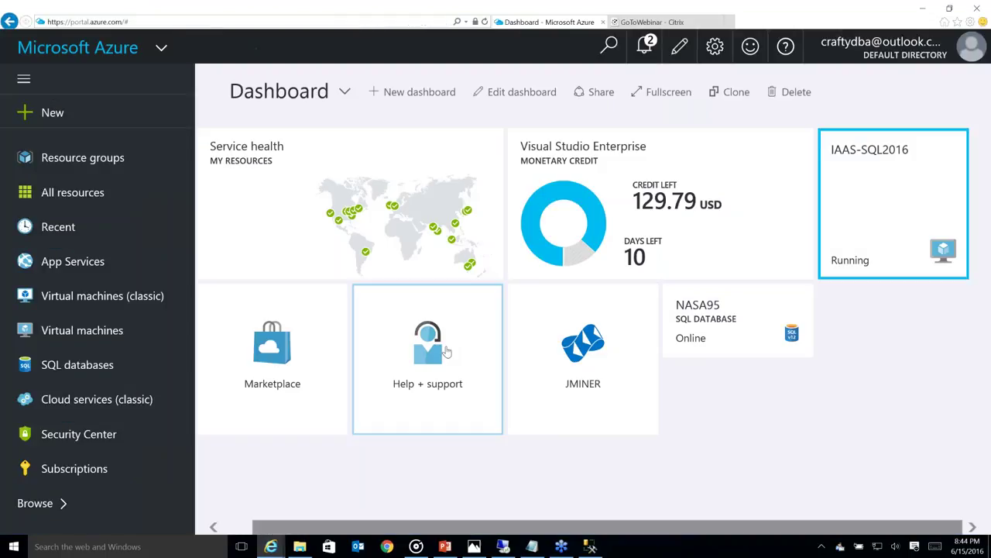
left_click(891, 201)
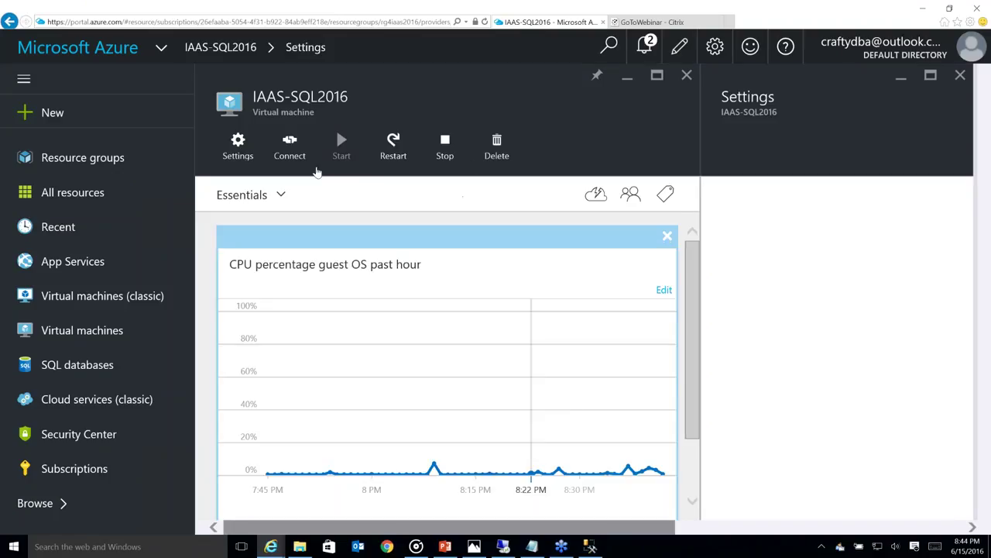
left_click(236, 167)
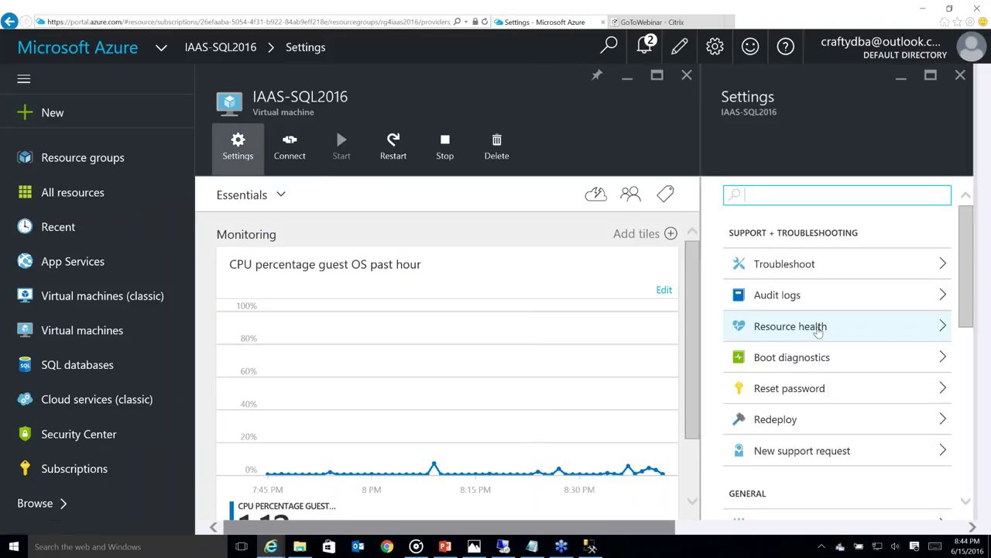
left_click_drag(968, 287, 984, 381)
left_click(818, 264)
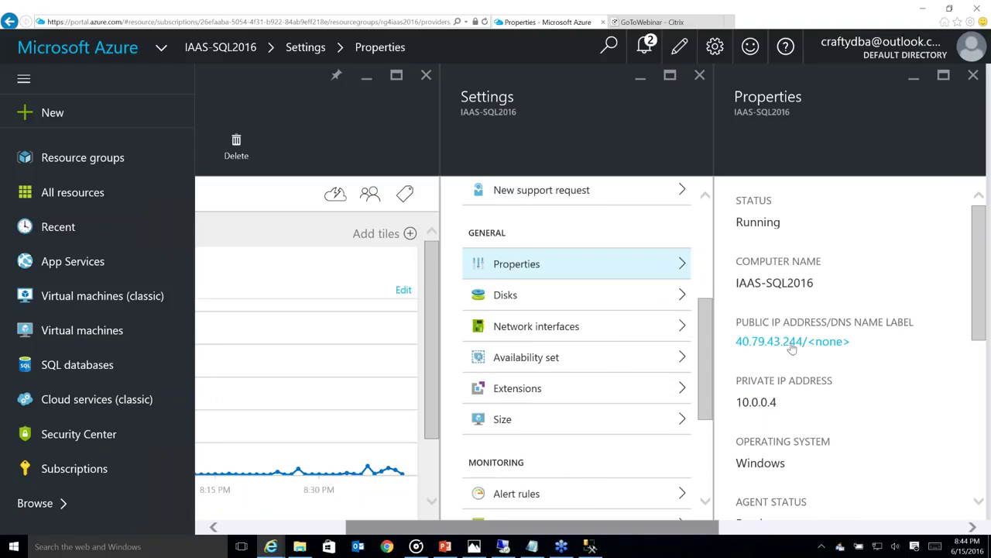
scroll(808, 361, "down", 2)
scroll(806, 361, "down", 3)
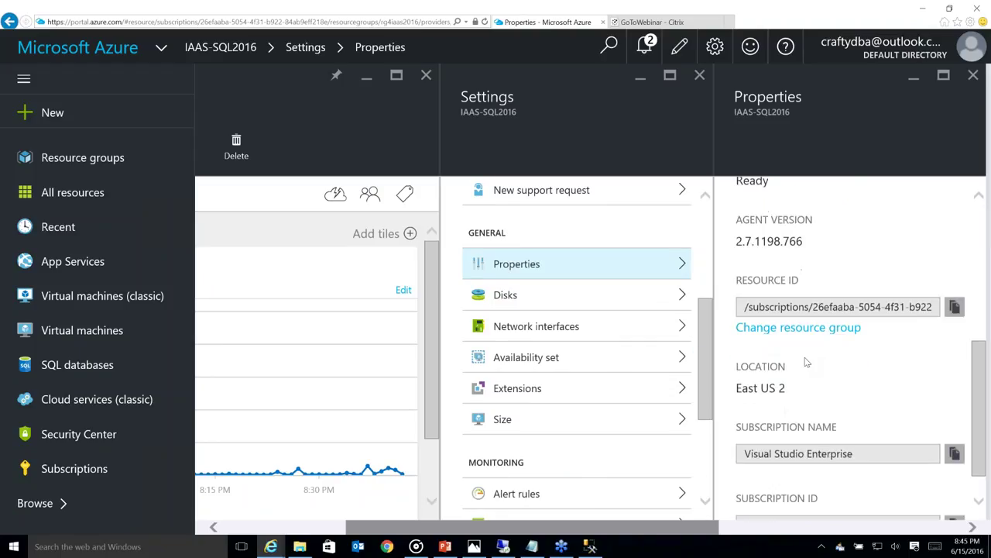
scroll(806, 362, "up", 4)
scroll(805, 362, "up", 2)
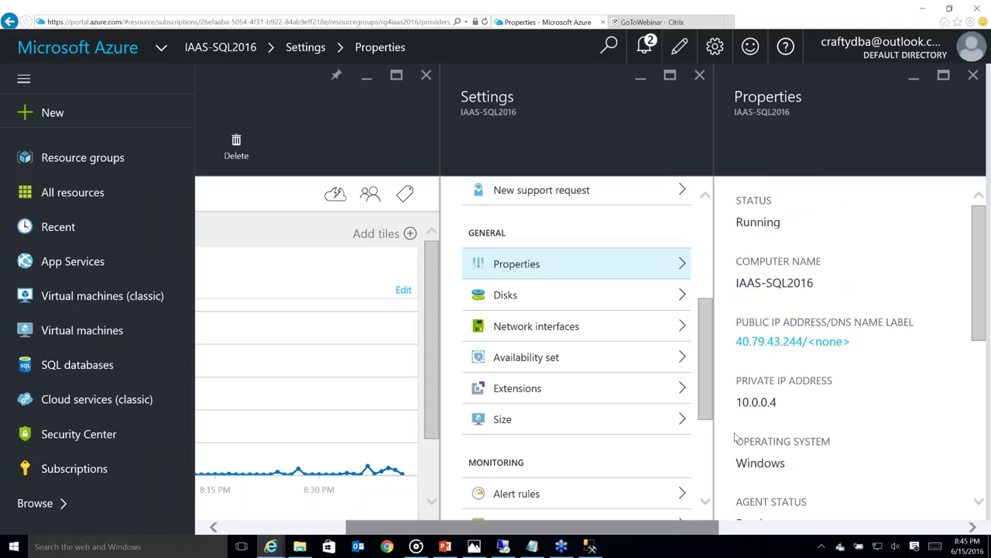
left_click(597, 549)
Enter the VM's public IP 40.79.43.244 as the SSMS server, verify it in Azure, and connect.
type("40.79.233.")
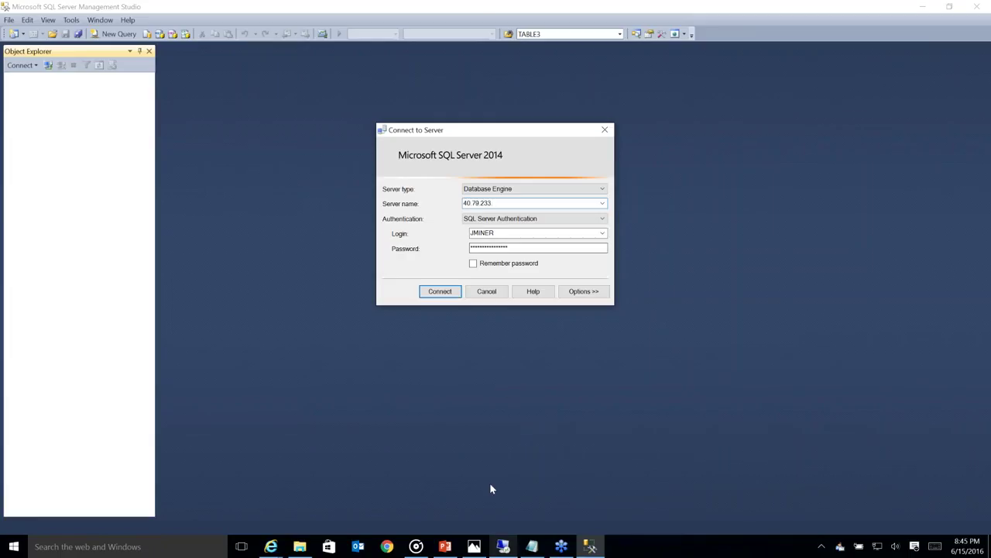
key("BackSpace")
key("BackSpace")
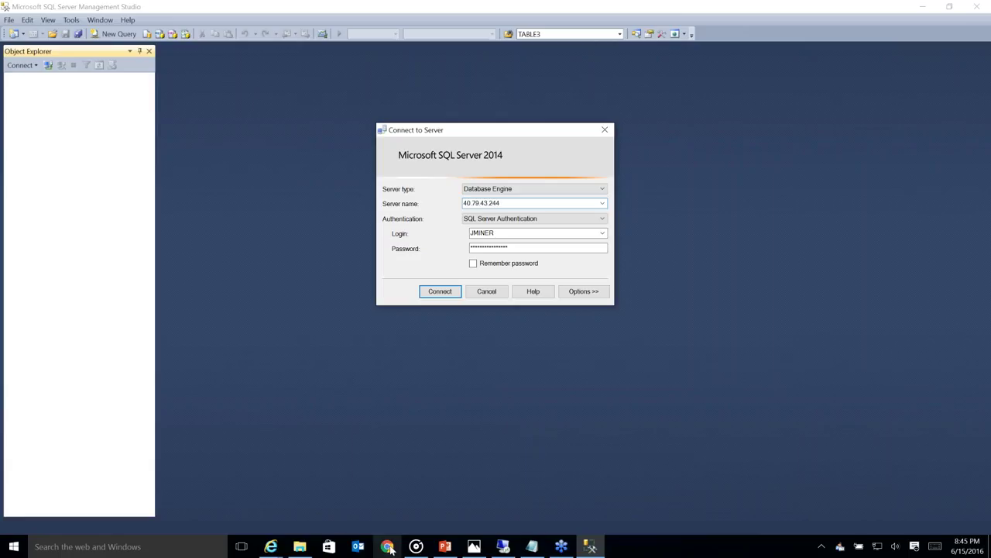
mouse_move(275, 544)
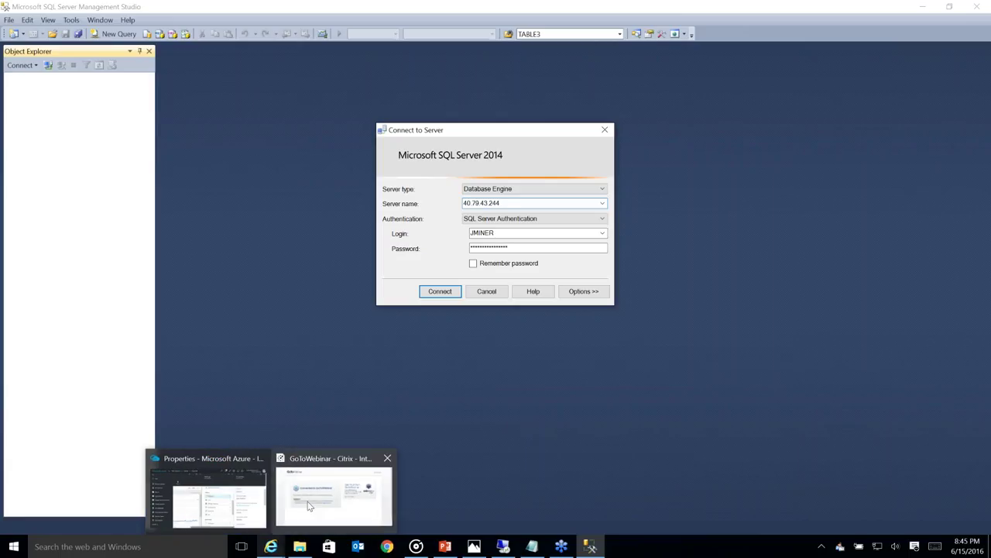
mouse_move(308, 506)
left_click(208, 496)
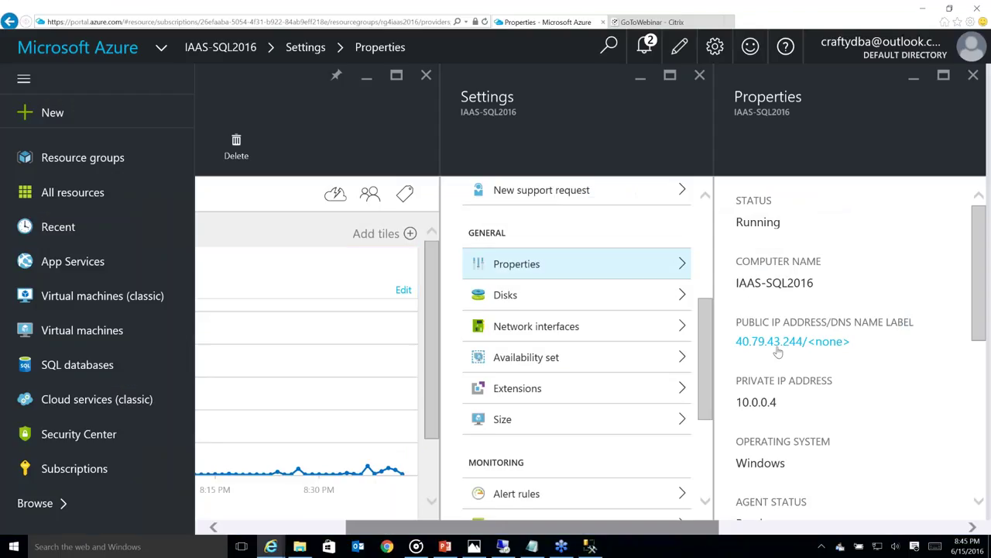
left_click(923, 7)
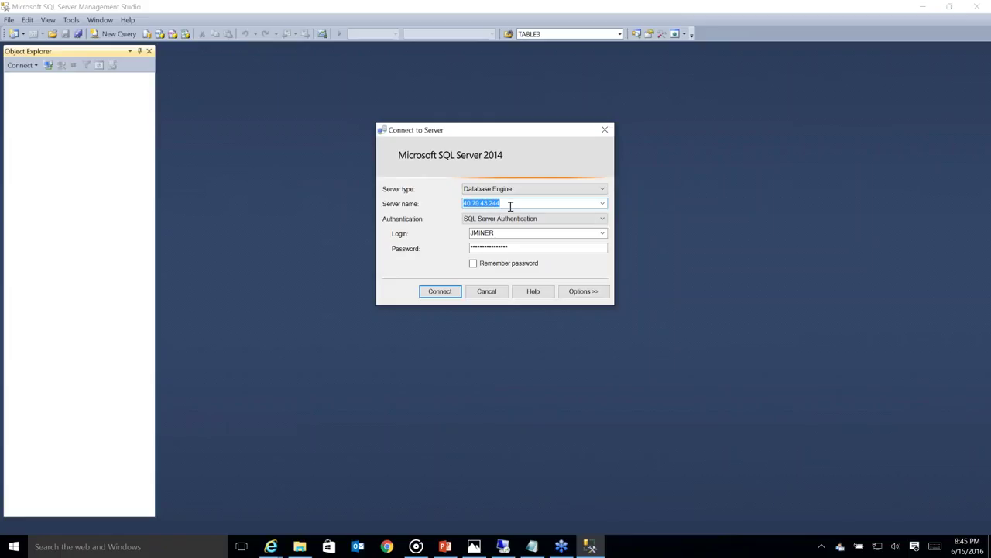
left_click(449, 294)
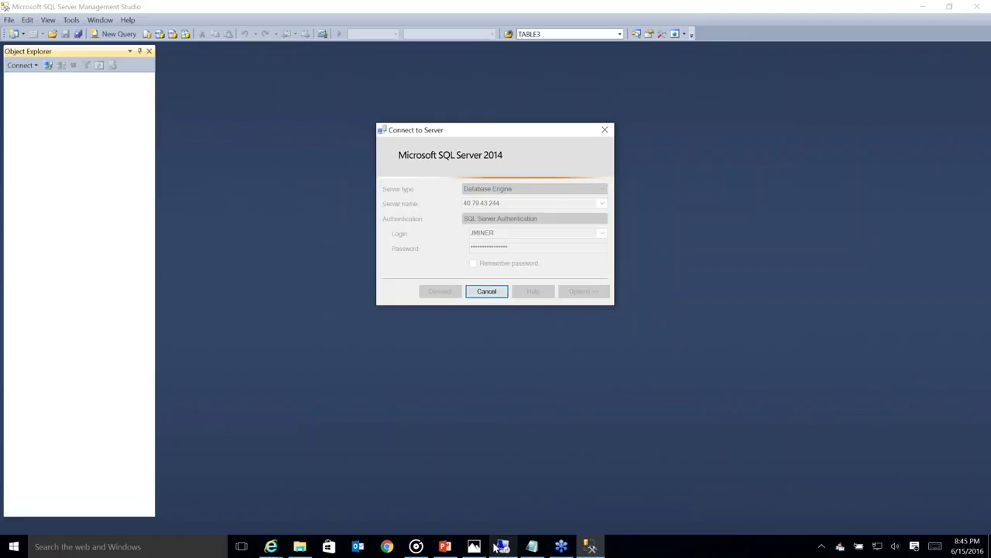
left_click(445, 547)
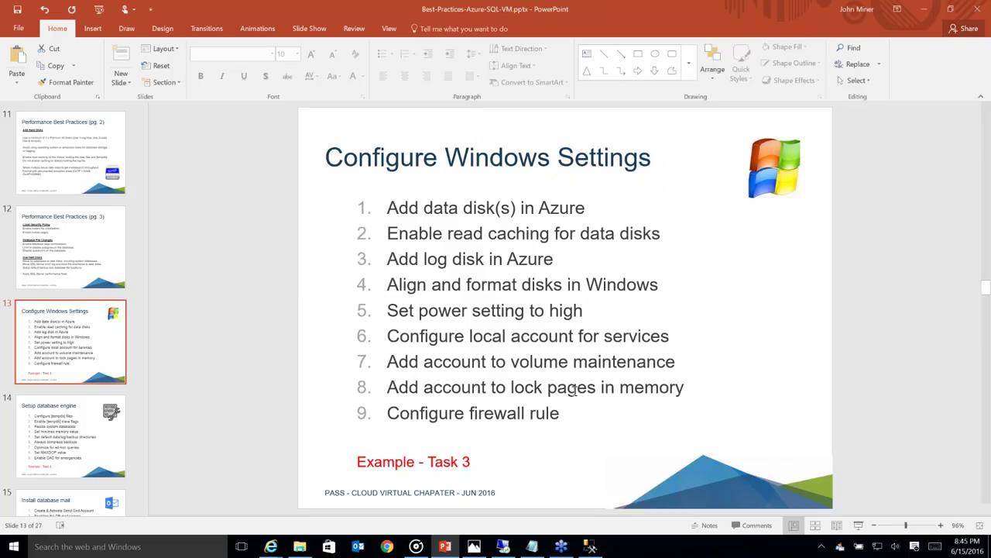
Dismiss the timed-out connection error to 40.79.43.244, cancel Connect to Server, and minimize SSMS.
left_click(590, 546)
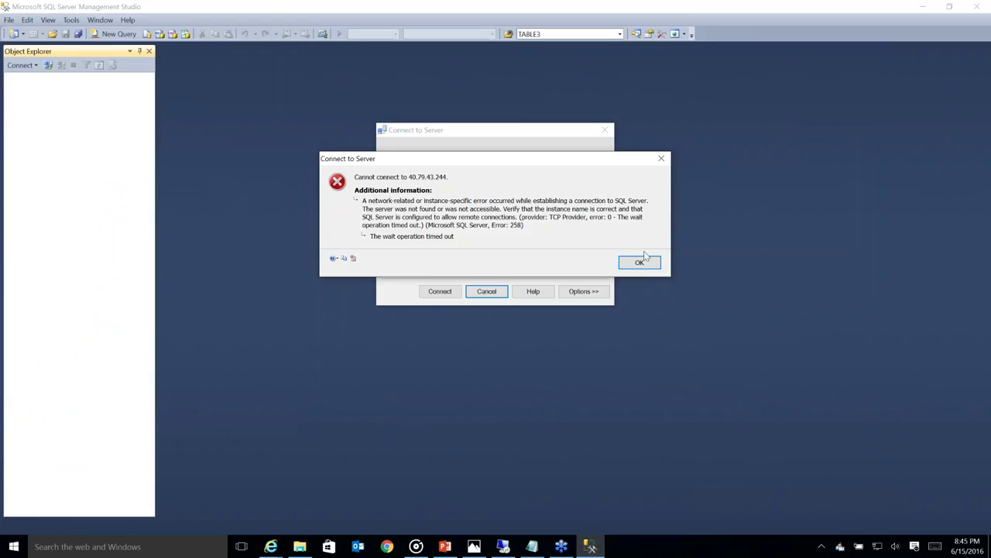
left_click(642, 263)
left_click(488, 293)
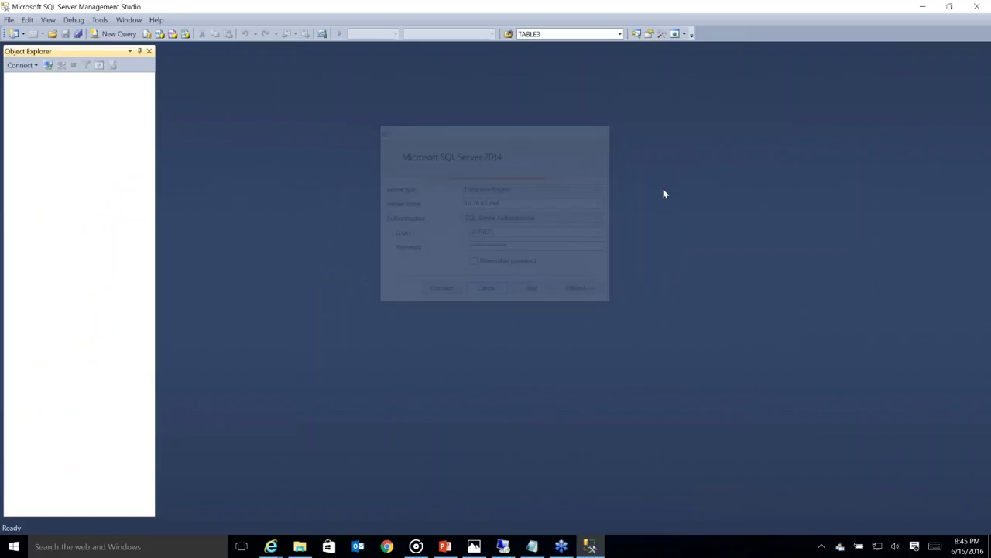
left_click(923, 7)
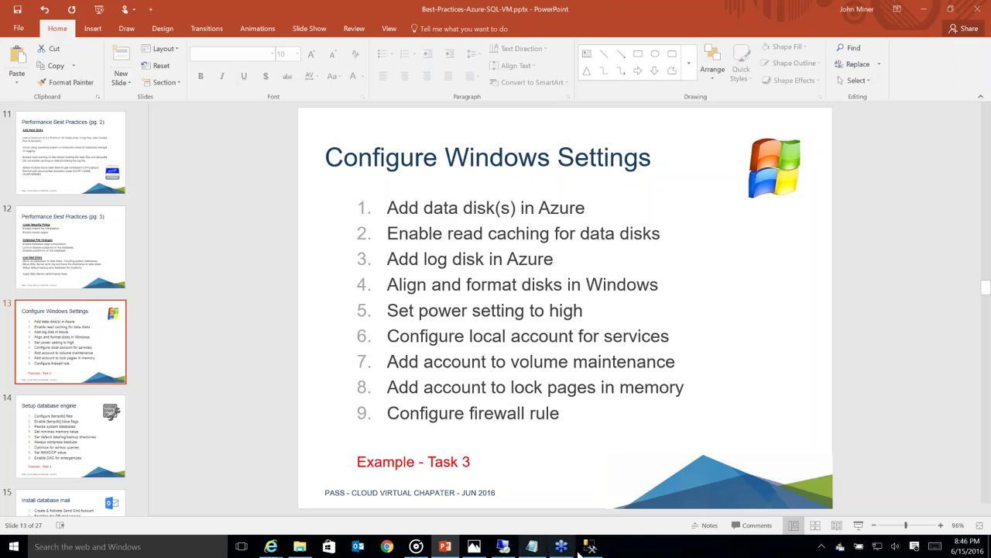
Copy the SQLSVCACCT account name from keys-to-iaas-image.txt and return to the remote session.
left_click(531, 546)
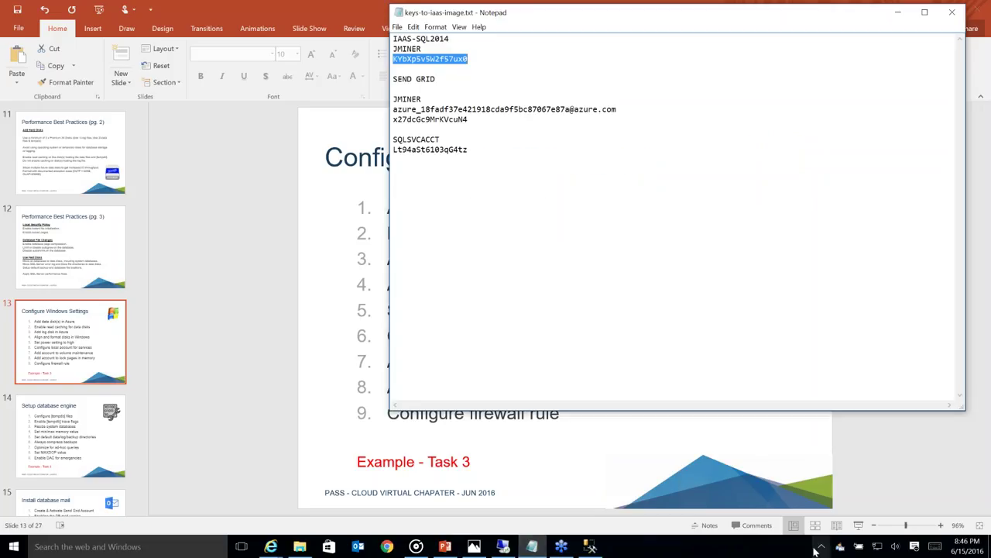
left_click_drag(442, 141, 380, 147)
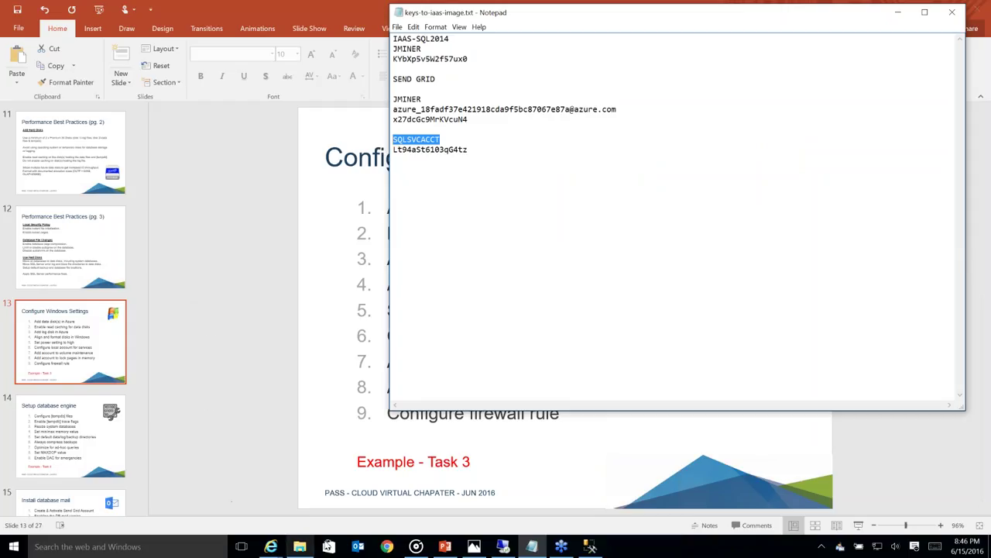
left_click(502, 547)
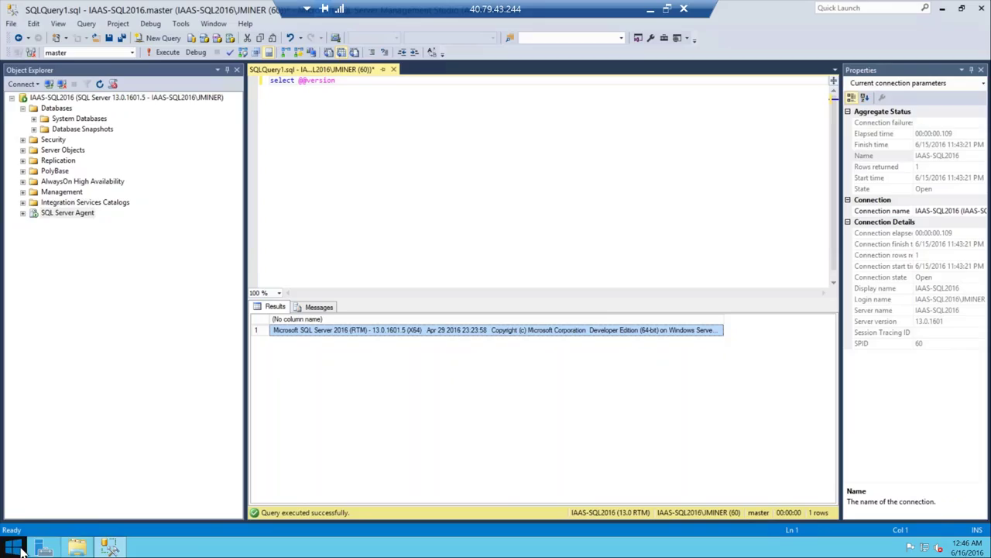
Launch Computer Management via COMPMG and open Local Users and Groups > Users.
left_click(21, 548)
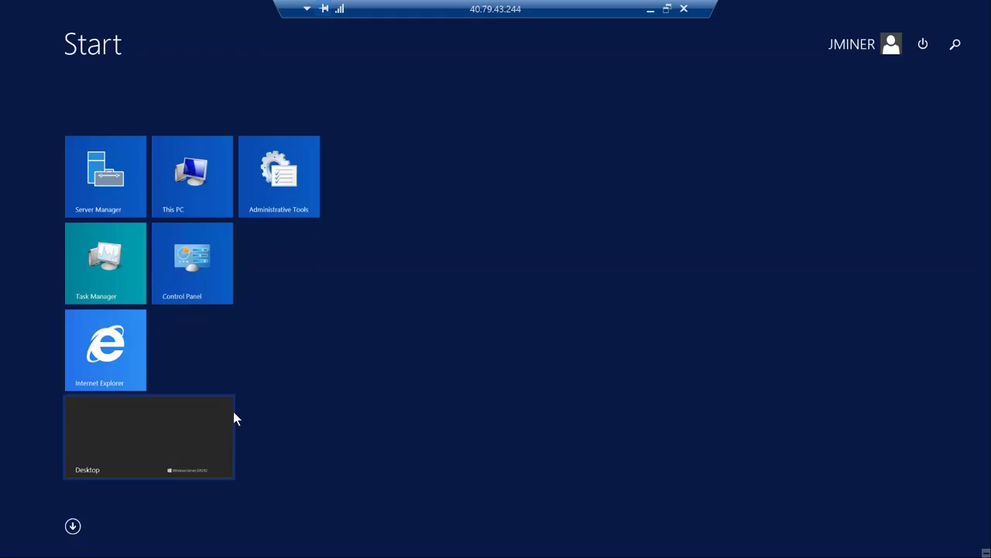
type("COMP")
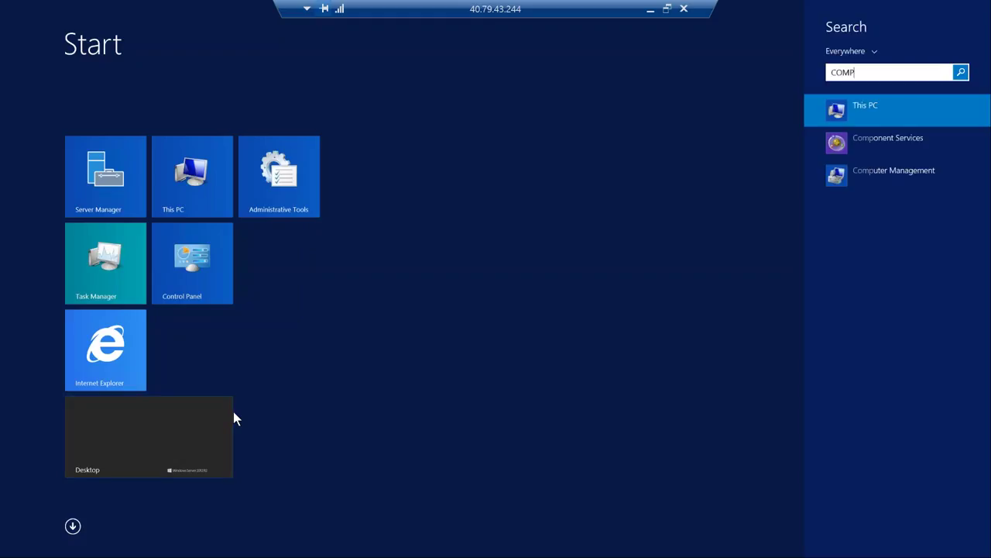
type("MGMT")
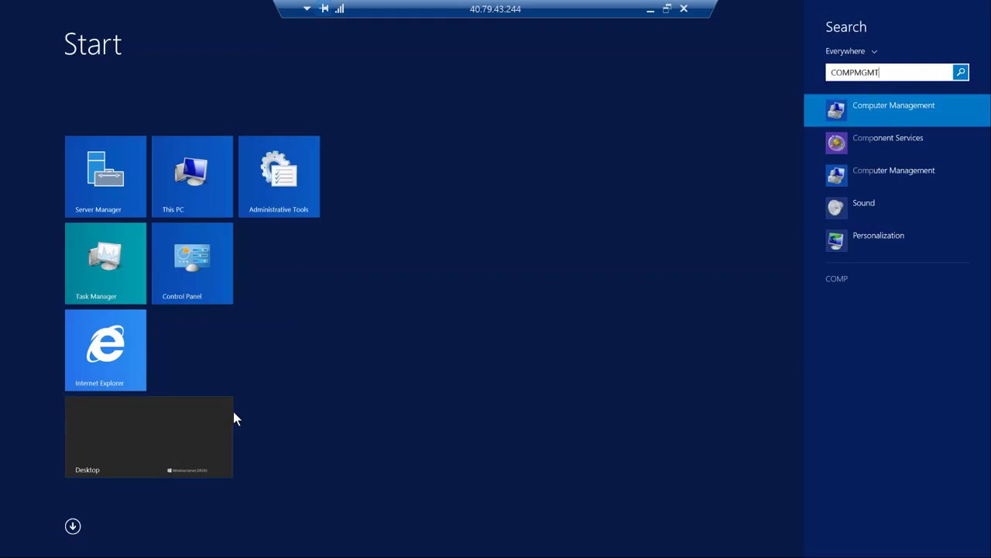
key("Return")
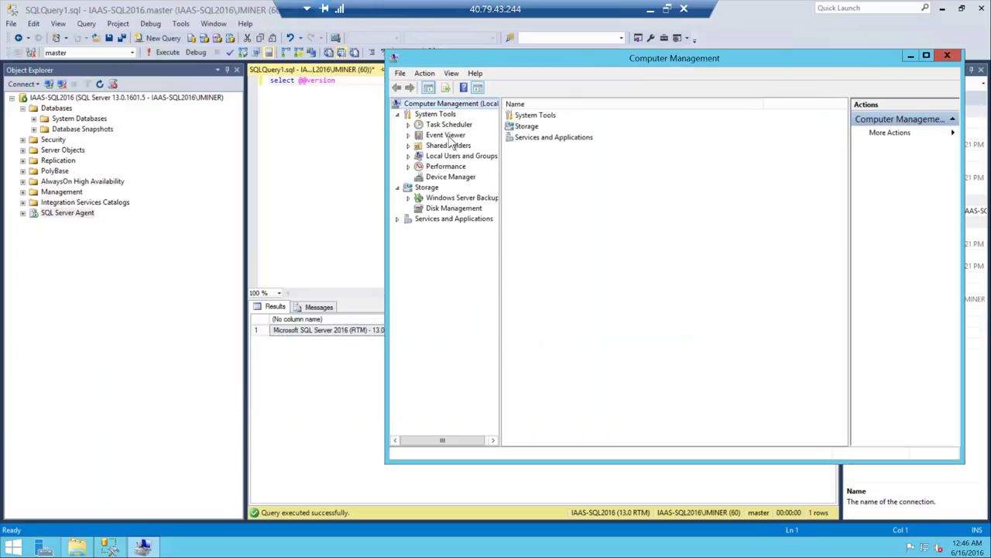
left_click(462, 156)
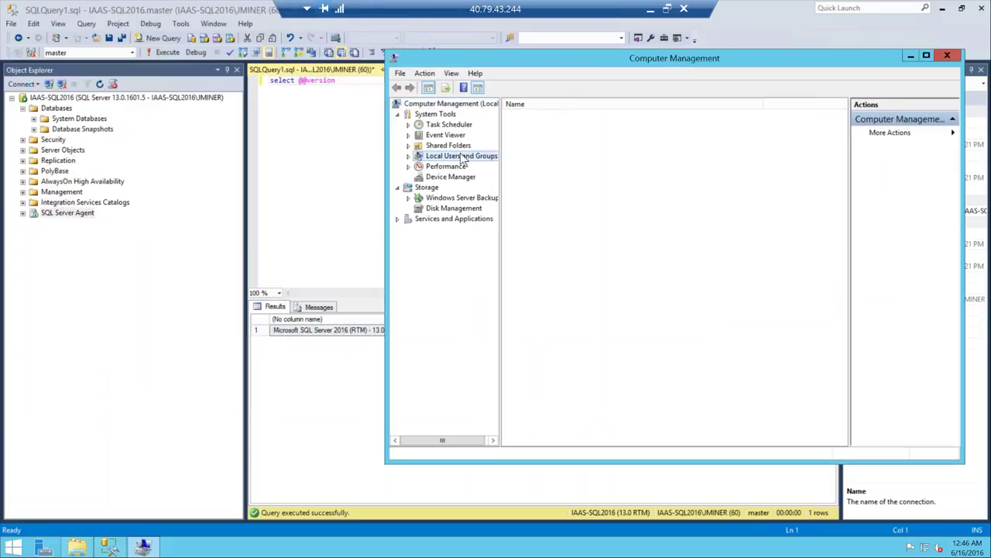
double_click(463, 156)
left_click(447, 169)
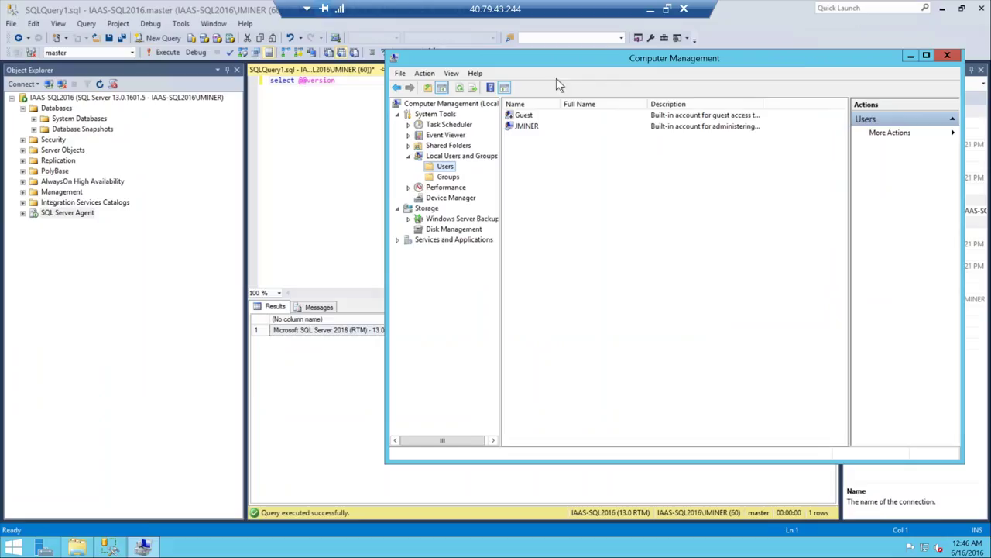
Start a new user named SQLSVCACCT and copy its password from the local notes.
right_click(598, 169)
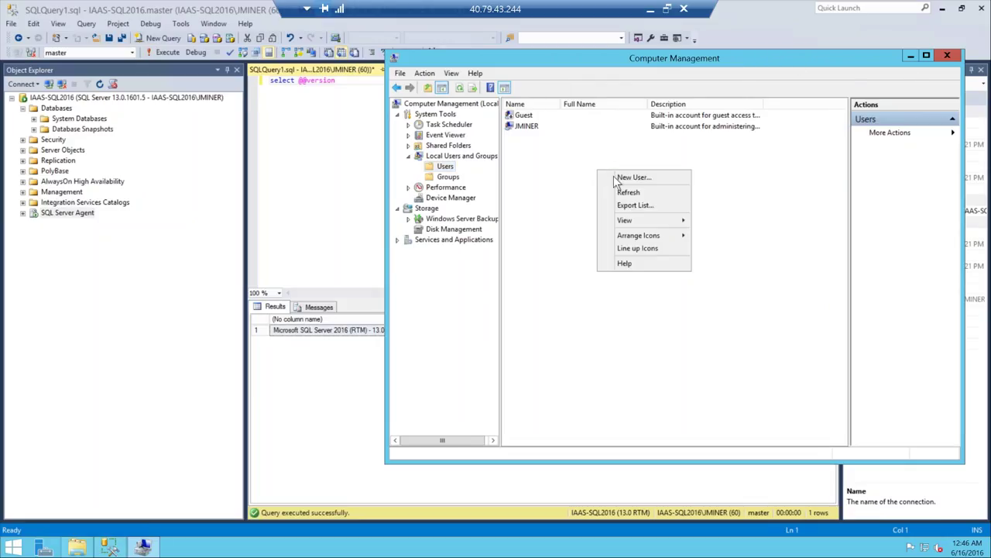
left_click(627, 179)
type("SQLSVCACCT")
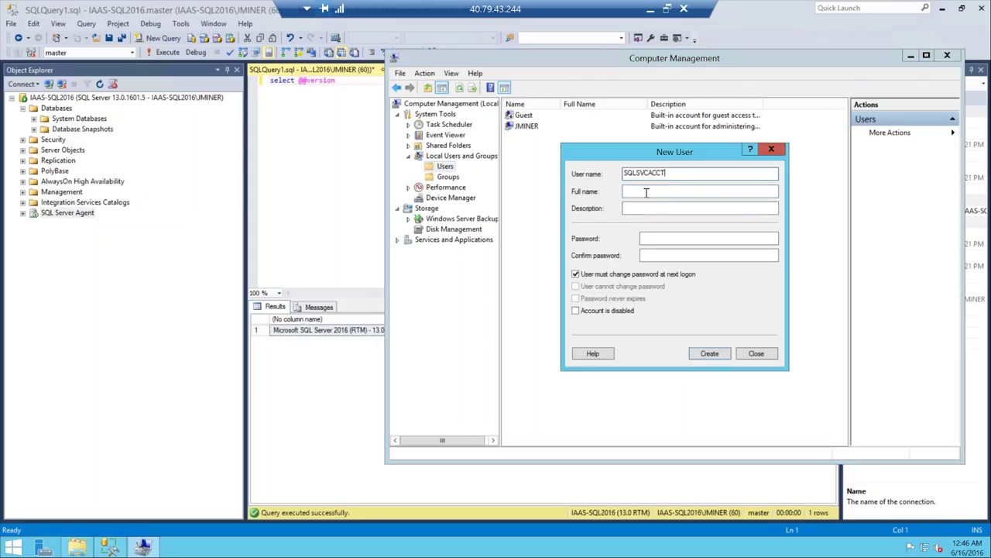
left_click(648, 190)
left_click(643, 239)
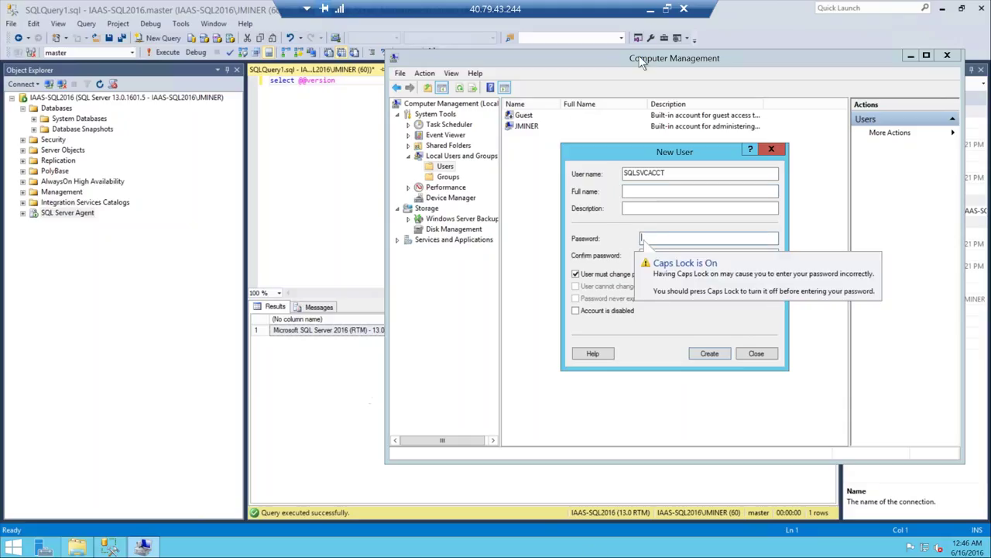
left_click(650, 9)
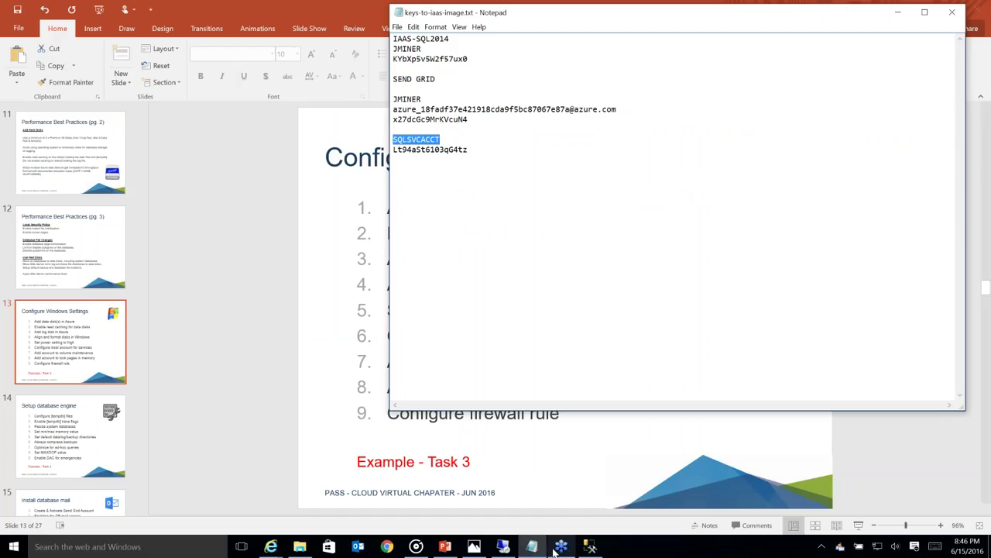
left_click_drag(476, 157, 395, 154)
left_click(395, 152)
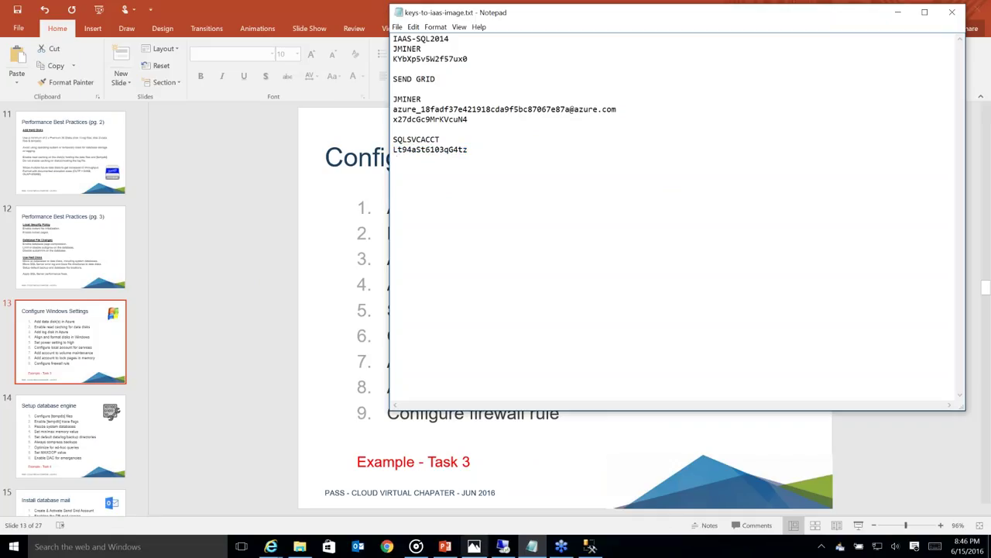
left_click(589, 547)
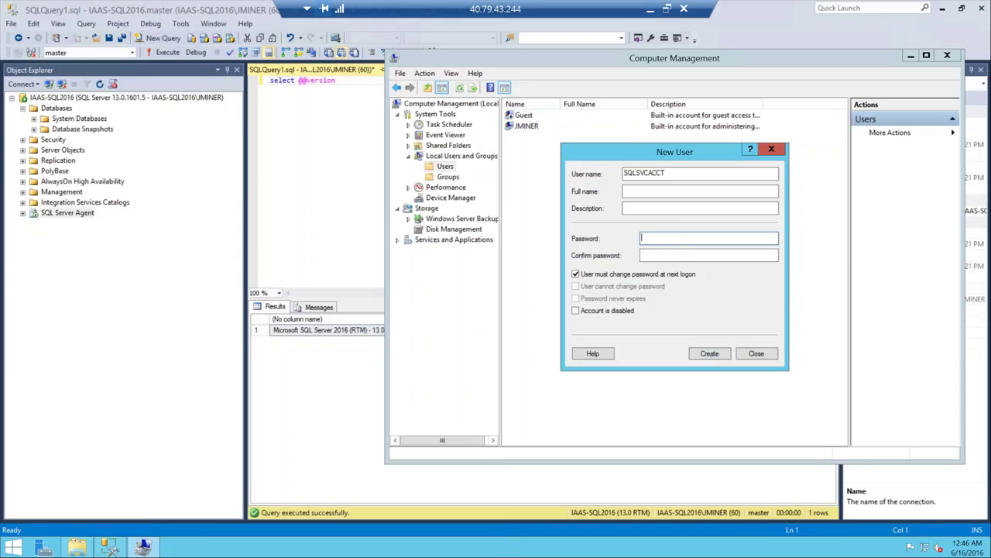
Paste the password twice, tick Password never expires, and try Create, hitting a password-policy error.
key("ctrl+v")
left_click(656, 255)
key("ctrl+v")
left_click(575, 275)
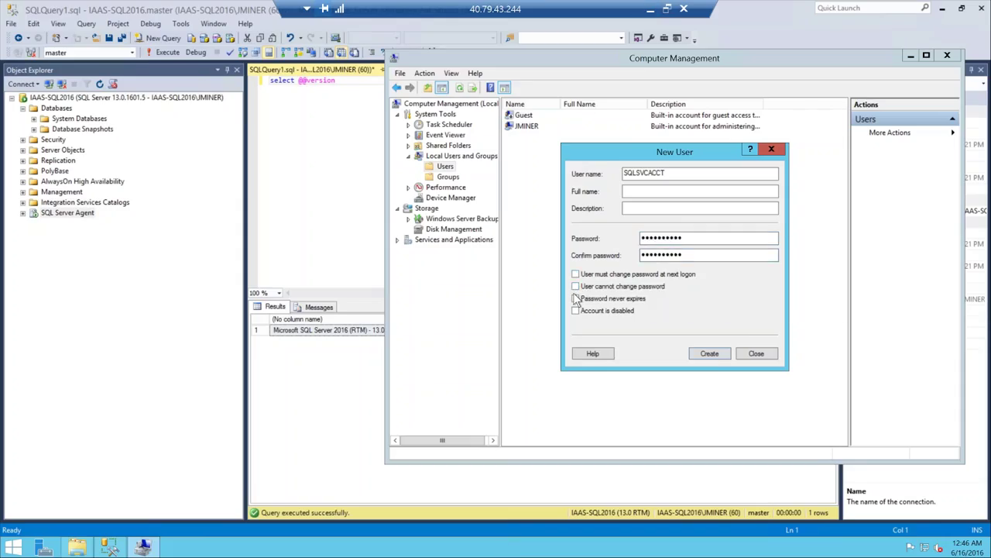
left_click(576, 286)
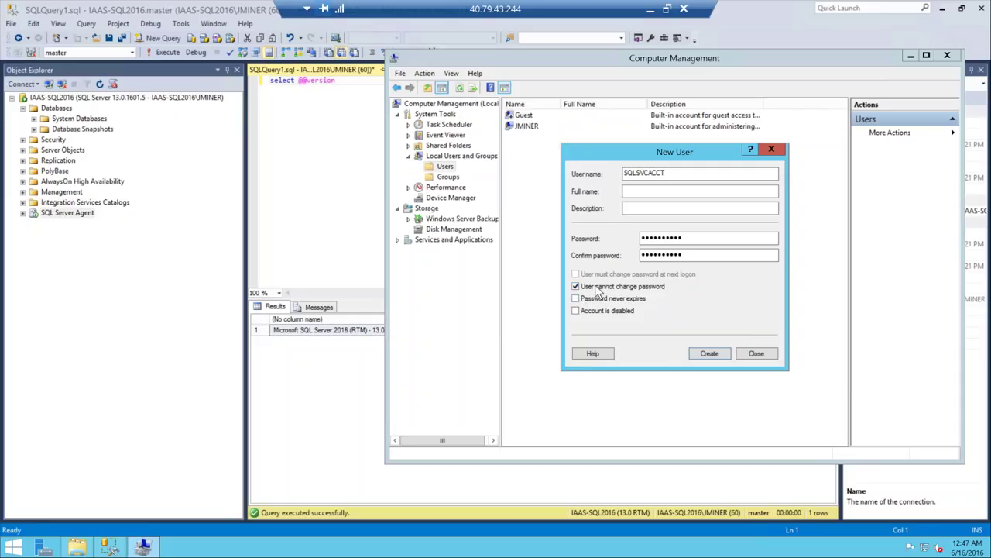
left_click(575, 299)
left_click(711, 354)
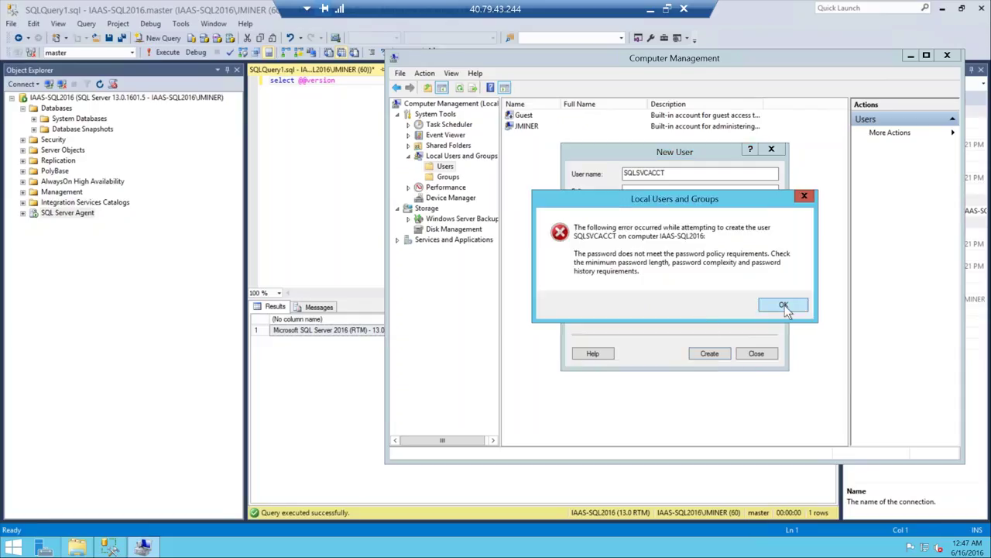
left_click(784, 305)
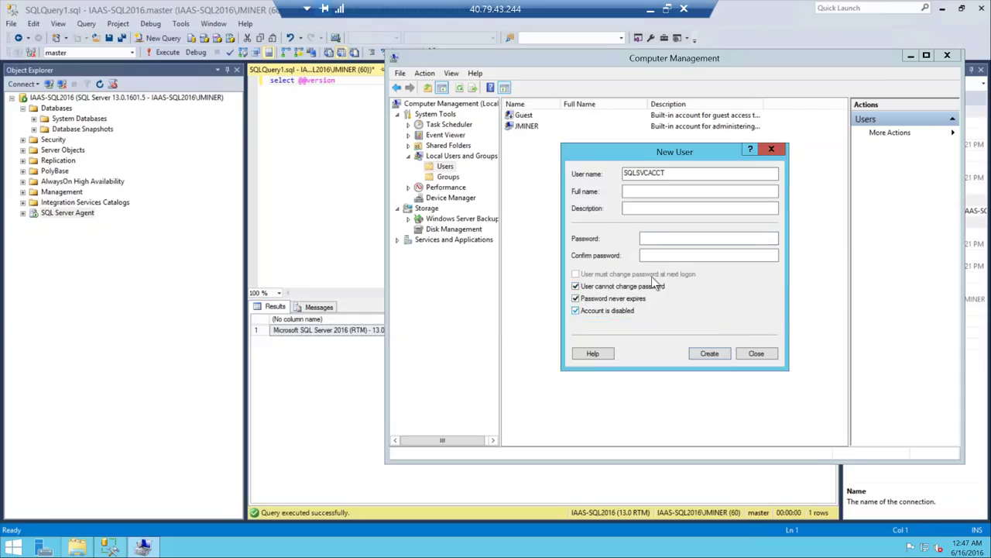
Retype the password in both fields and retry Create, getting the policy error again.
type("***********")
left_click(660, 254)
type("***********")
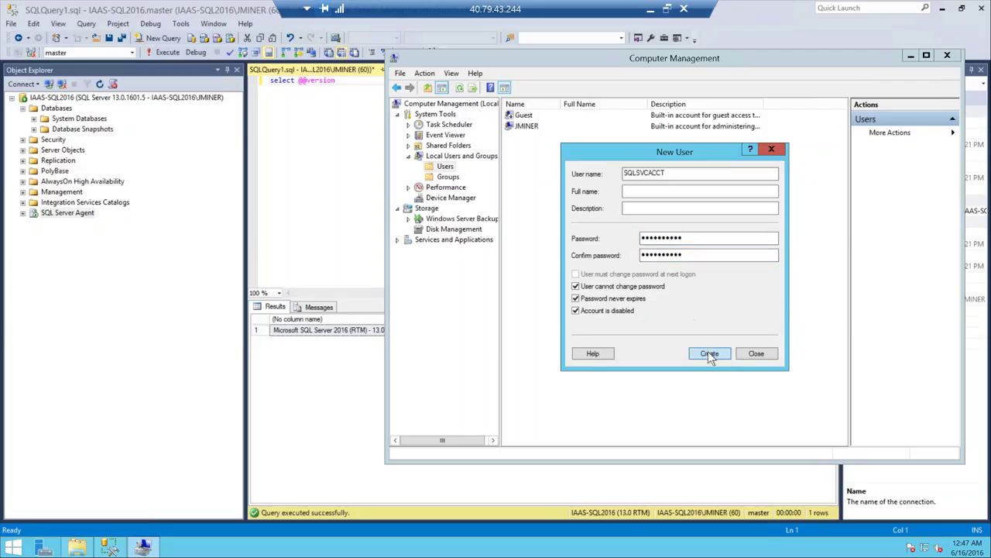
left_click(709, 354)
left_click(774, 307)
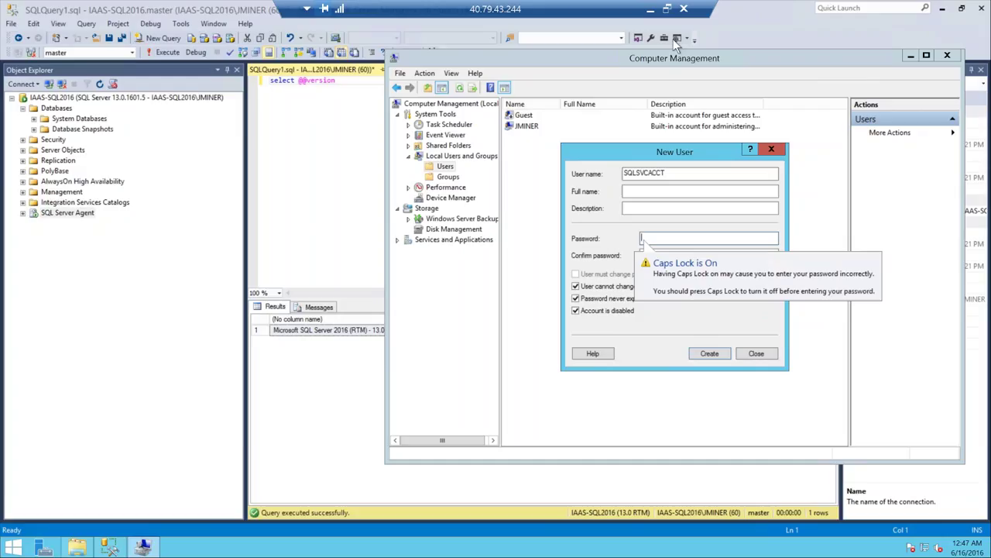
Recopy the password from the notes, paste it twice, create SQLSVCACCT, and close the form.
left_click(649, 8)
left_click(534, 547)
left_click(534, 547)
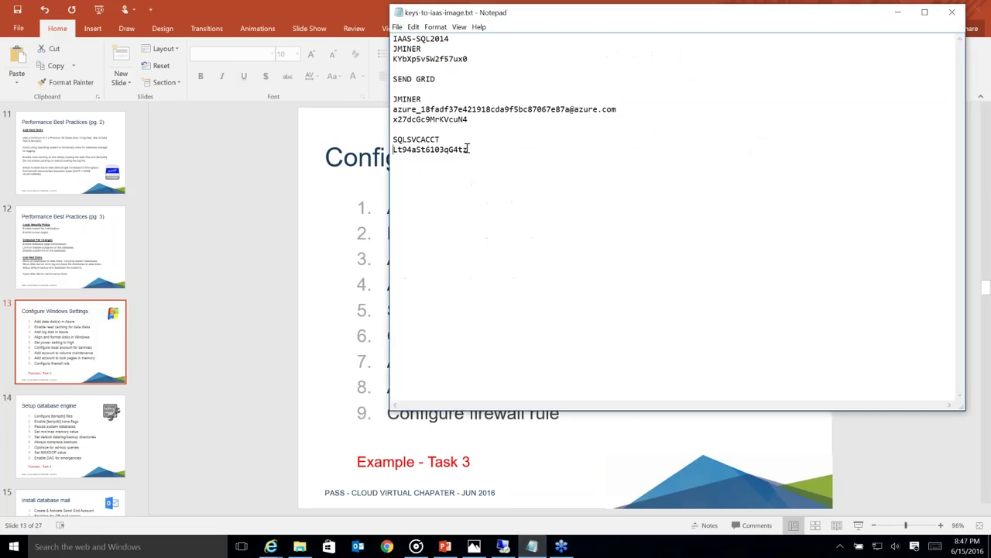
left_click_drag(468, 150, 396, 157)
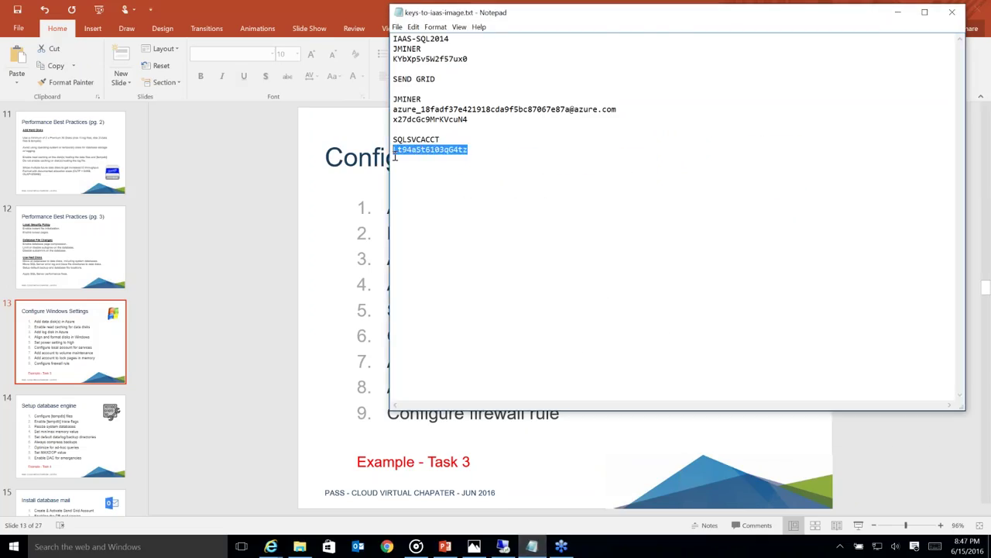
left_click(502, 547)
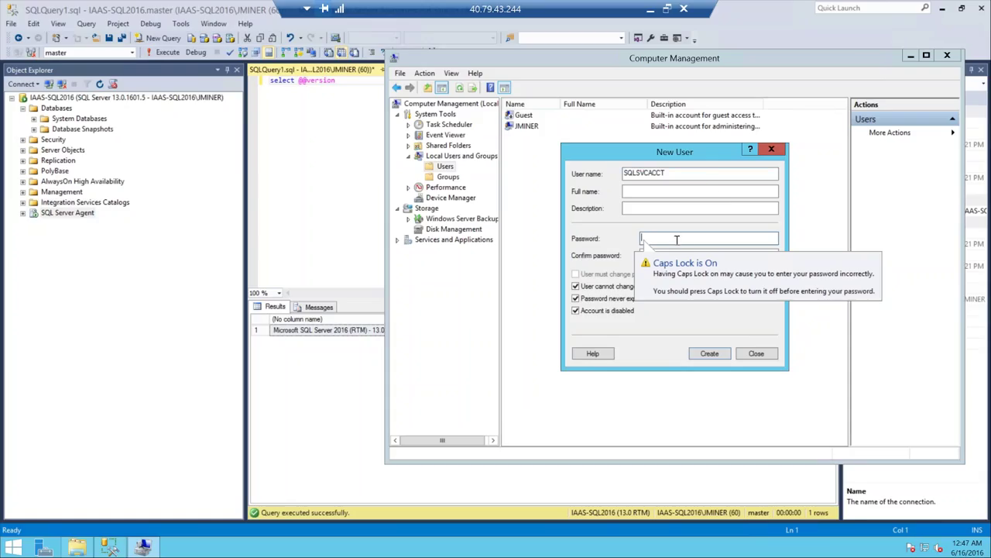
key("ctrl+v")
left_click(665, 257)
key("ctrl+v")
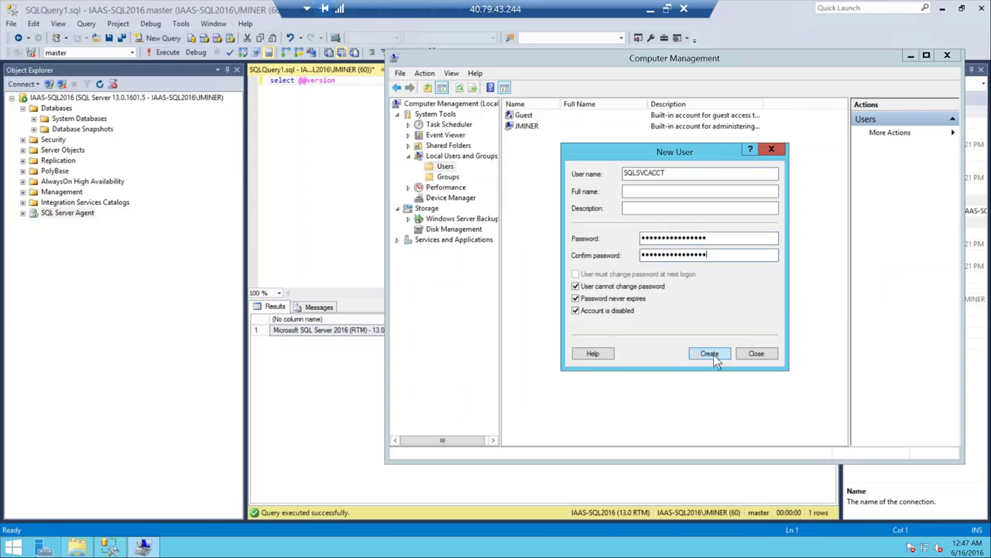
left_click(711, 354)
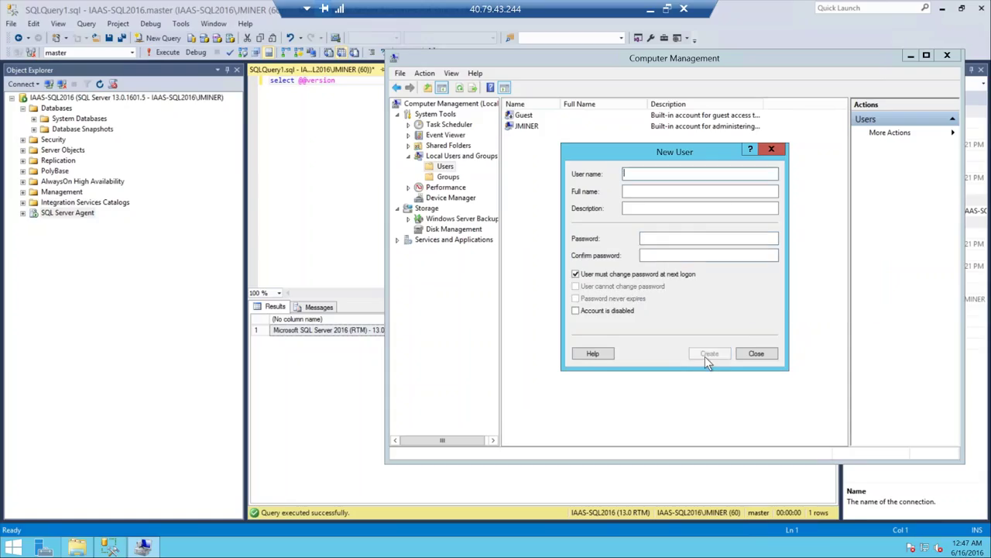
left_click(771, 151)
Add SQLSVCACCT to the Administrators group using Add > Advanced > Find Now.
left_click(530, 140)
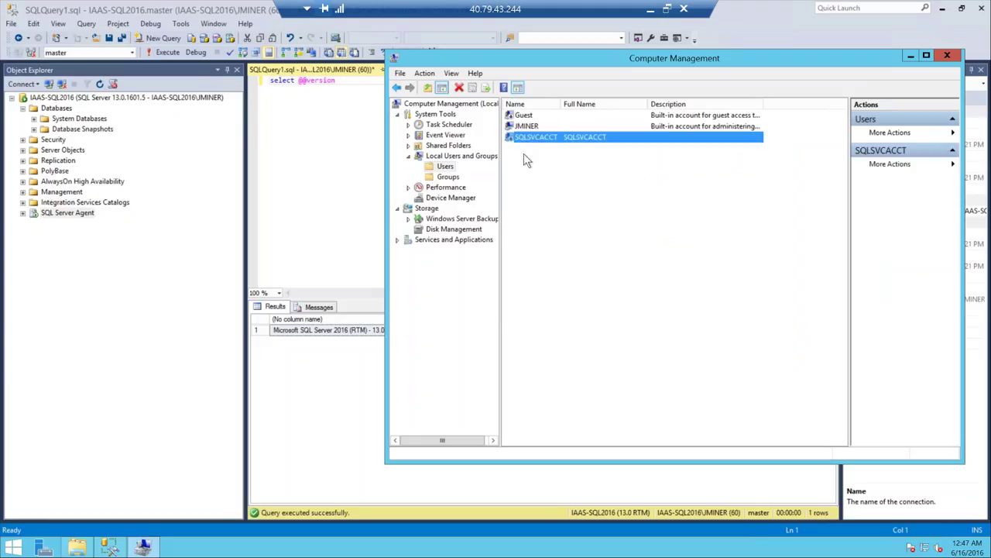
left_click(448, 176)
double_click(538, 126)
left_click(603, 353)
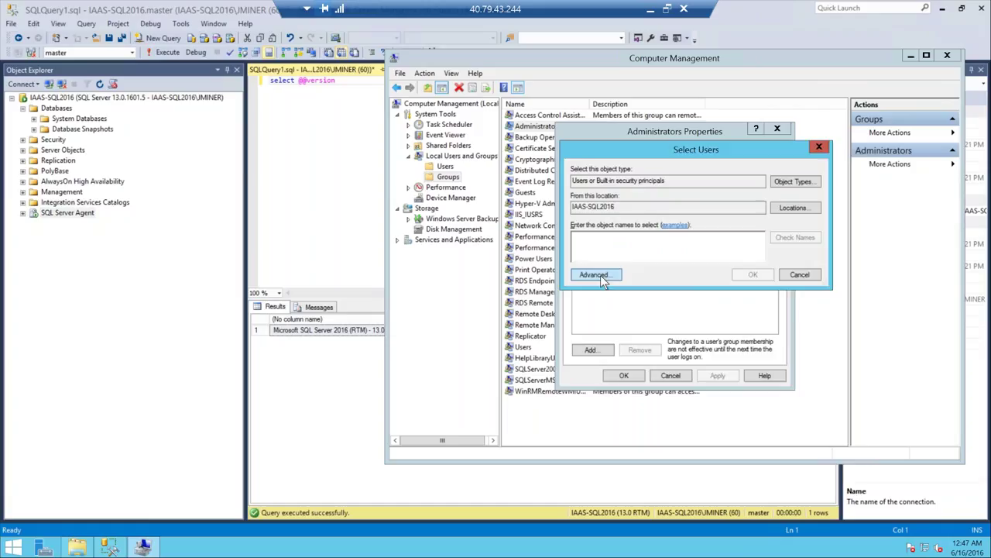
left_click(596, 274)
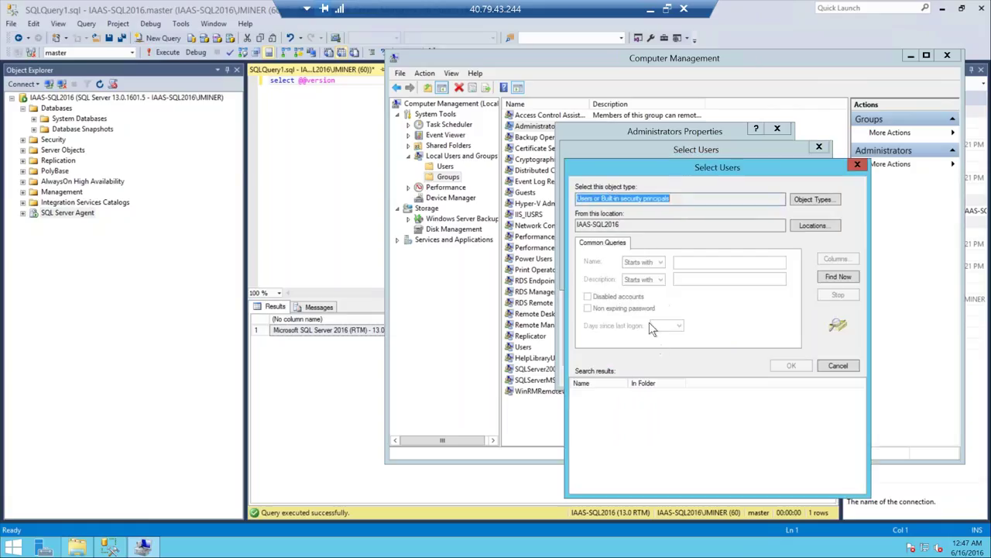
left_click(835, 277)
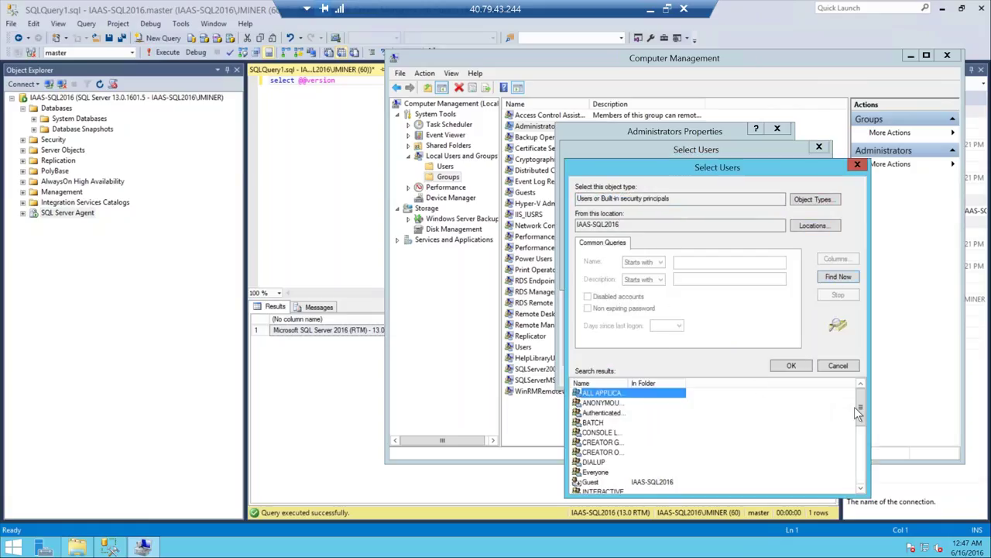
left_click_drag(861, 426, 863, 477)
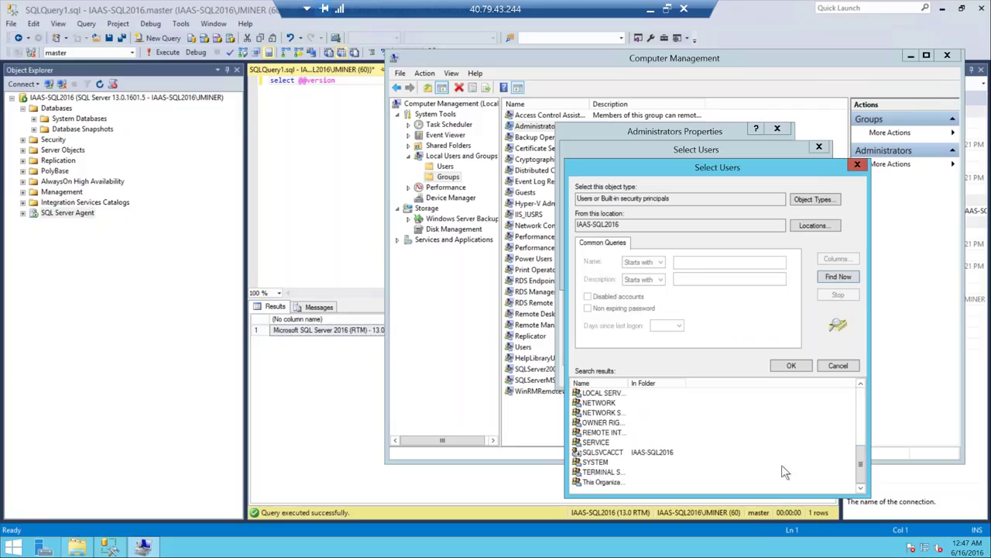
double_click(604, 453)
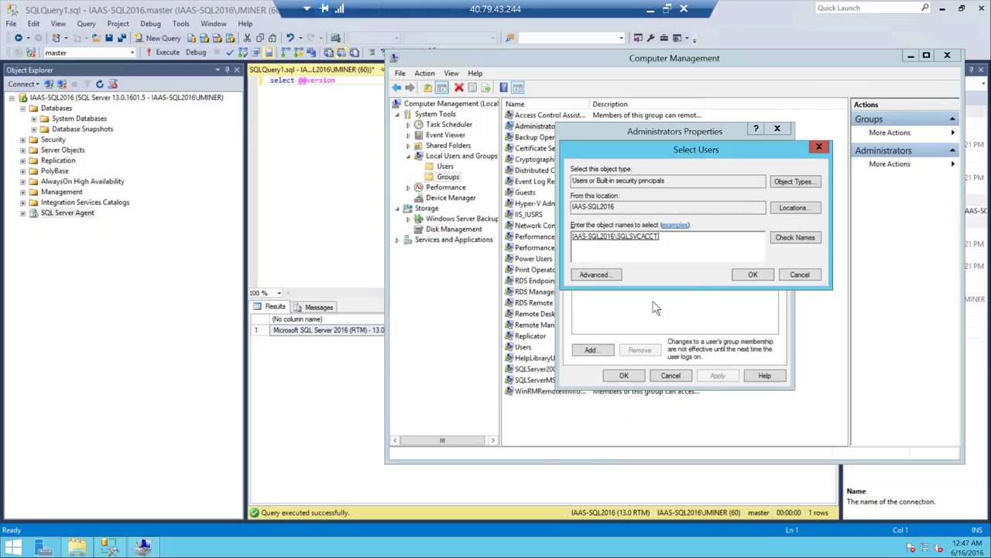
left_click(750, 274)
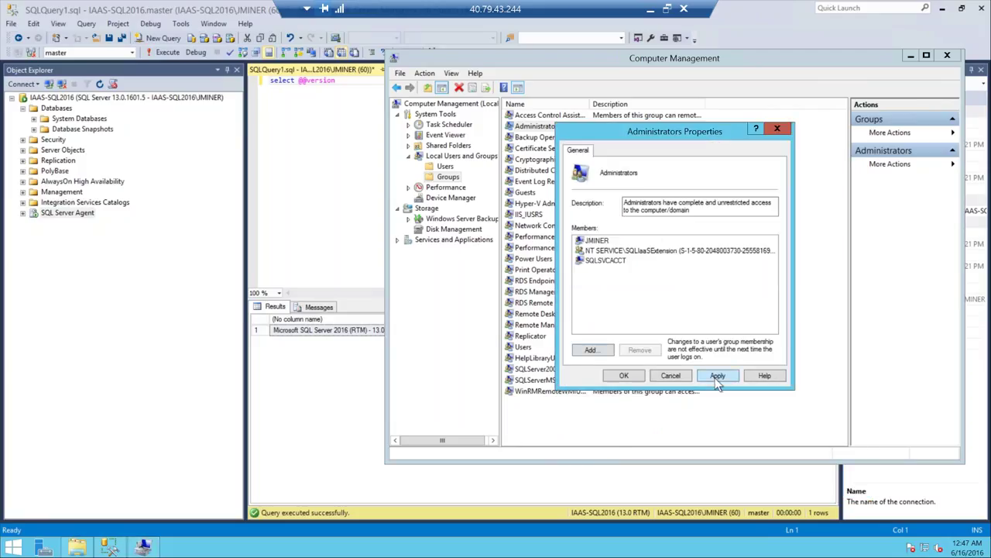
left_click(624, 375)
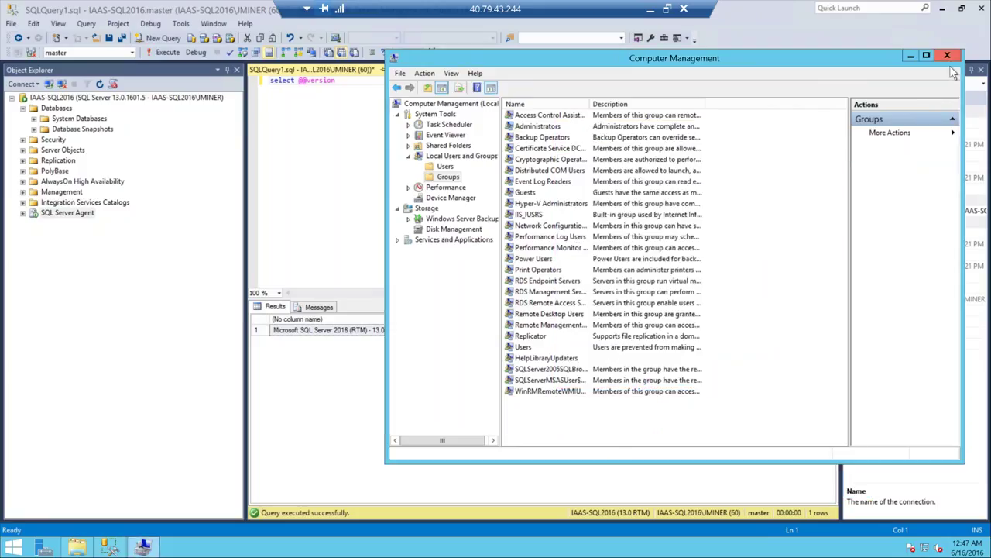
Close Computer Management and Management Studio, saving the version query as SQLQuery1.
left_click(950, 58)
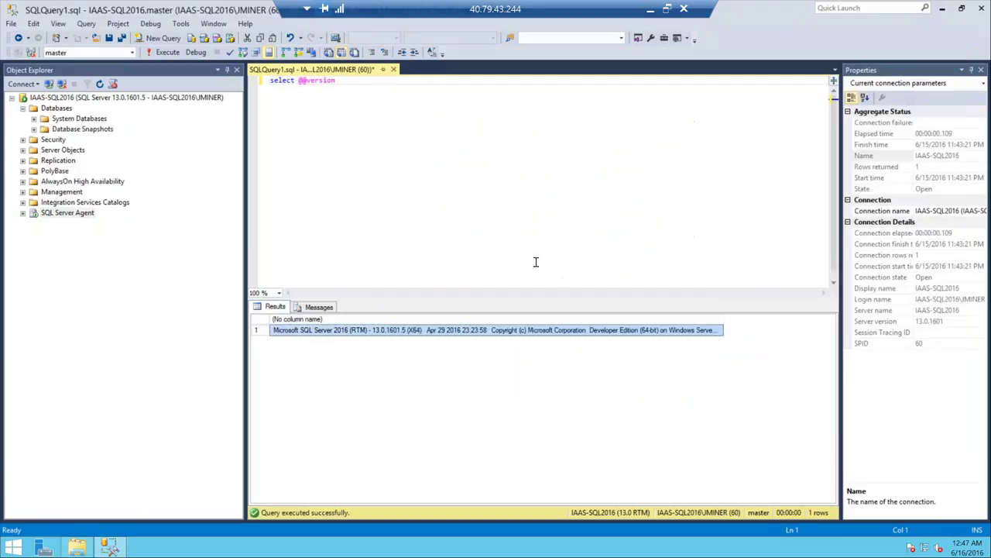
left_click(982, 7)
left_click(503, 345)
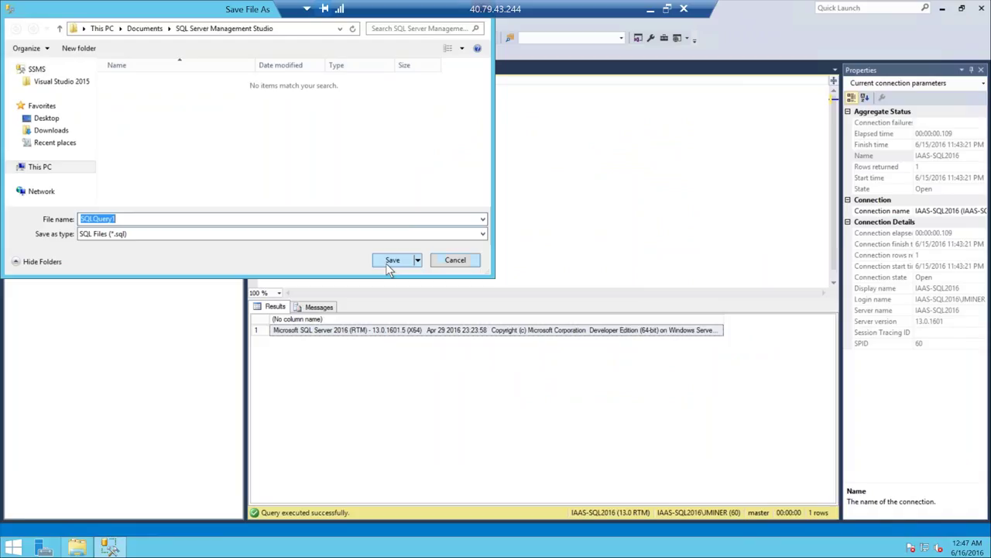
left_click(454, 261)
left_click(982, 8)
left_click(479, 346)
left_click(392, 260)
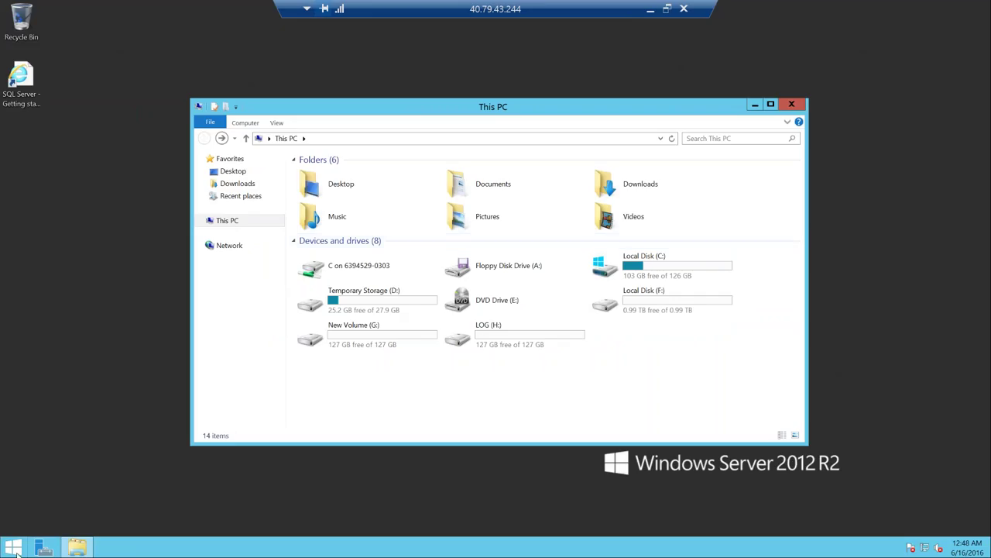
Launch SQL Server 2016 Configuration Manager from a Start screen search for 'sql SERVER CO'.
left_click(10, 548)
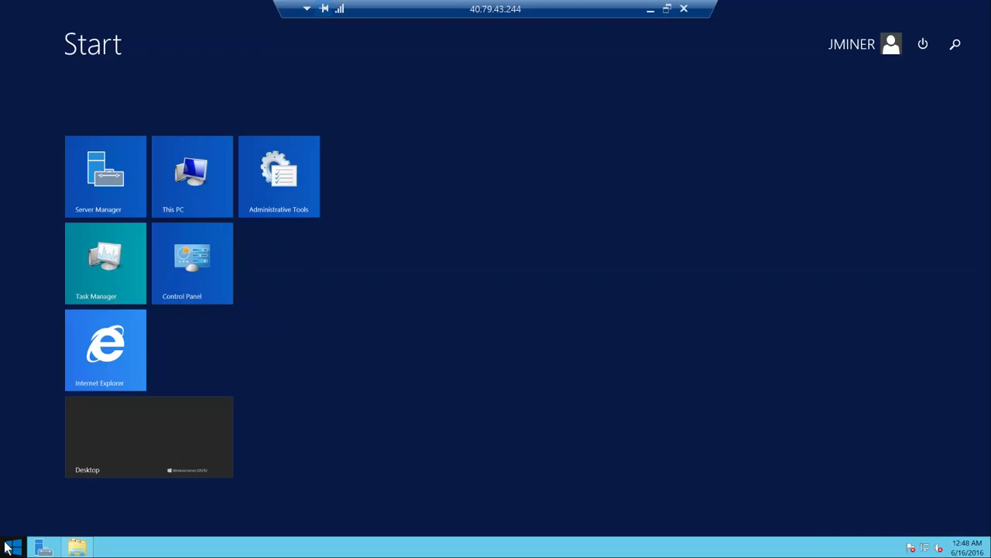
type("sql SERVER CO")
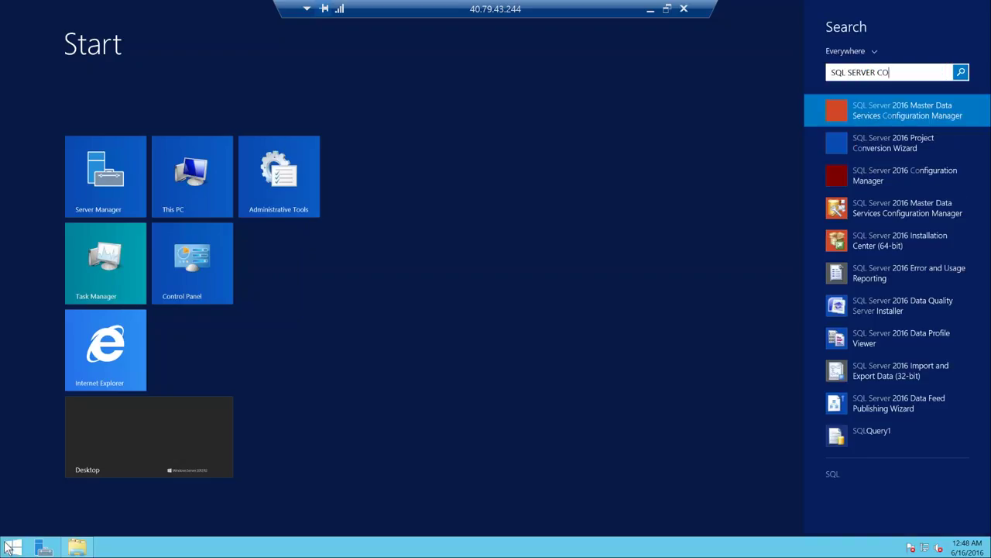
left_click(861, 189)
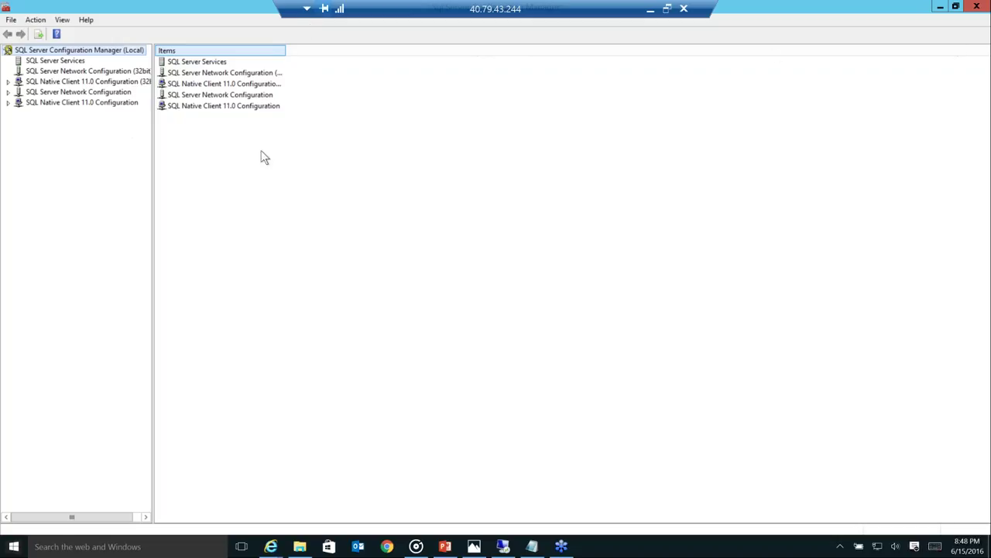
Set the SQL Server (MSSQLSERVER) service's log-on account to SQLSVCACCT via Browse and Check Names.
left_click(54, 62)
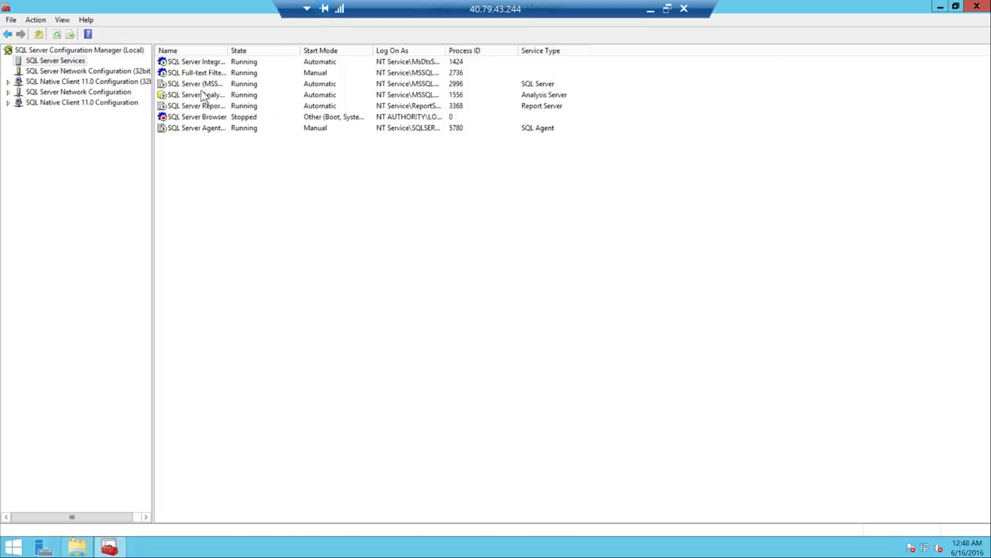
left_click_drag(230, 51, 293, 51)
left_click(219, 128)
double_click(236, 85)
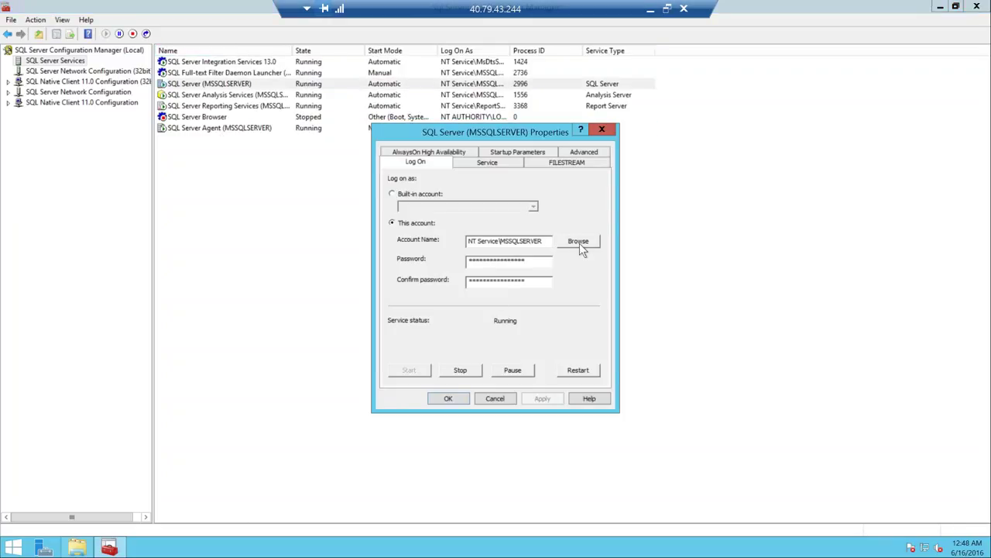
left_click(577, 242)
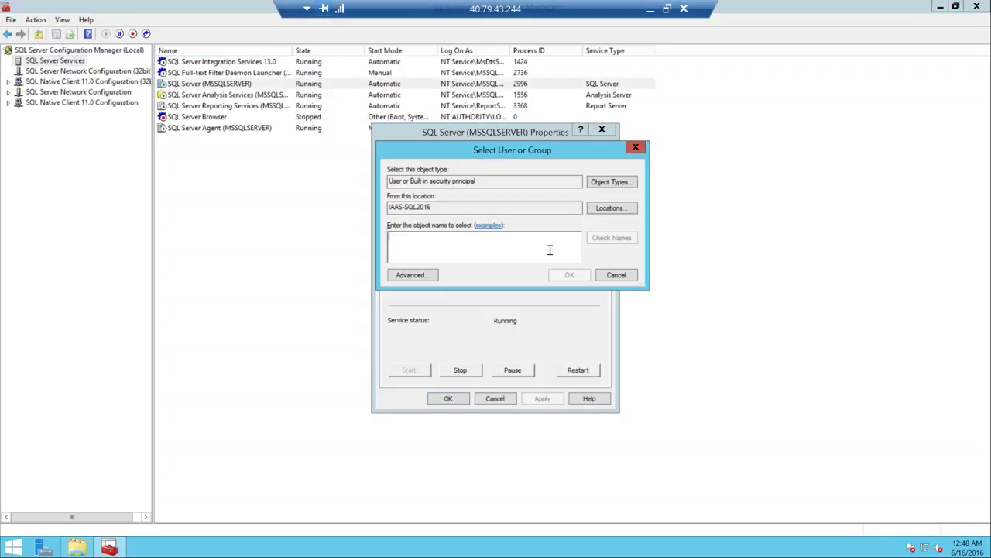
left_click(651, 9)
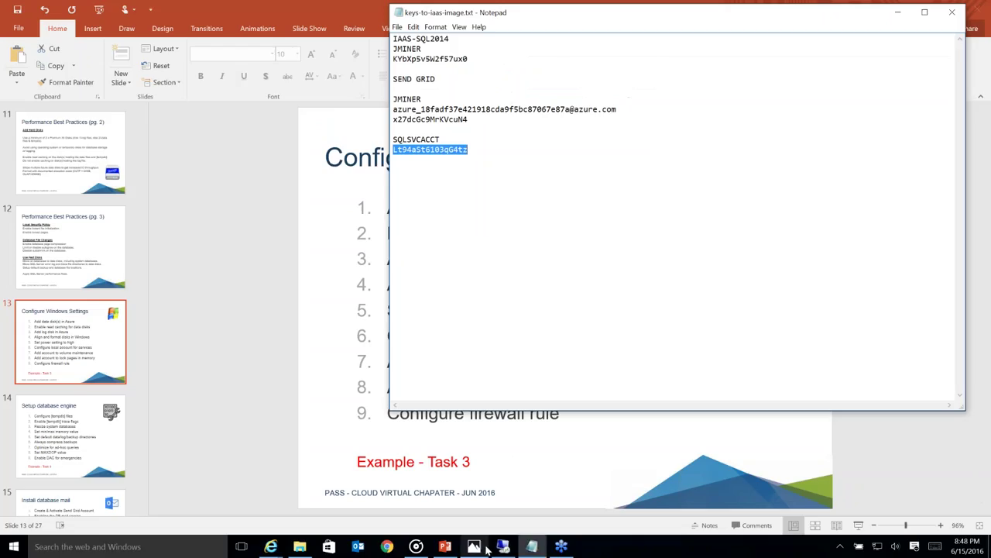
left_click_drag(444, 140, 316, 139)
key("ctrl+c")
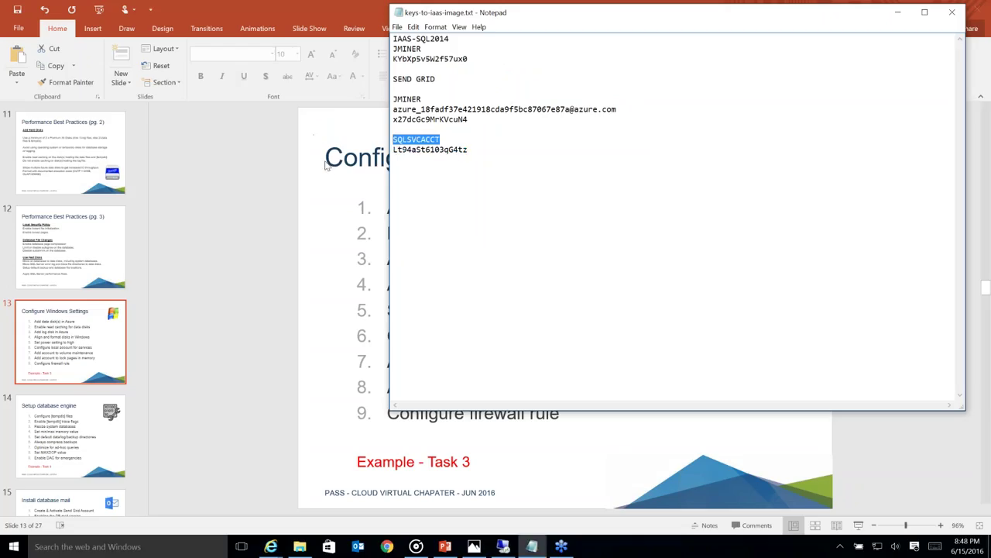
left_click(532, 546)
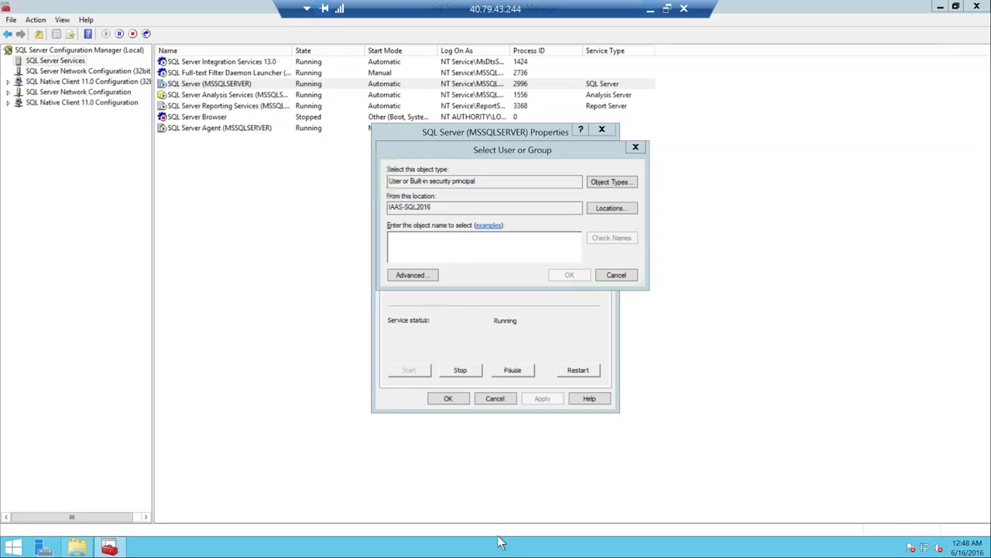
key("ctrl+v")
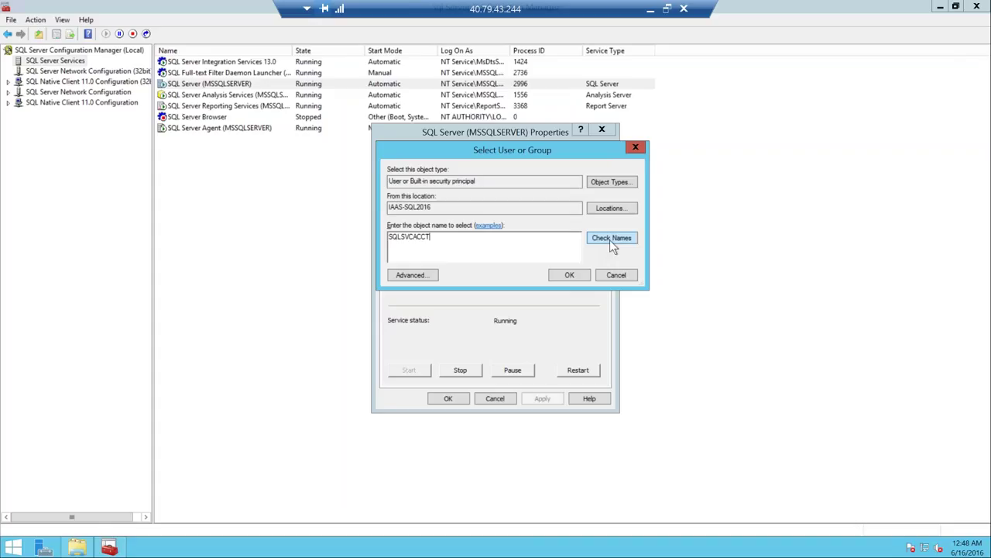
left_click(610, 239)
left_click(576, 274)
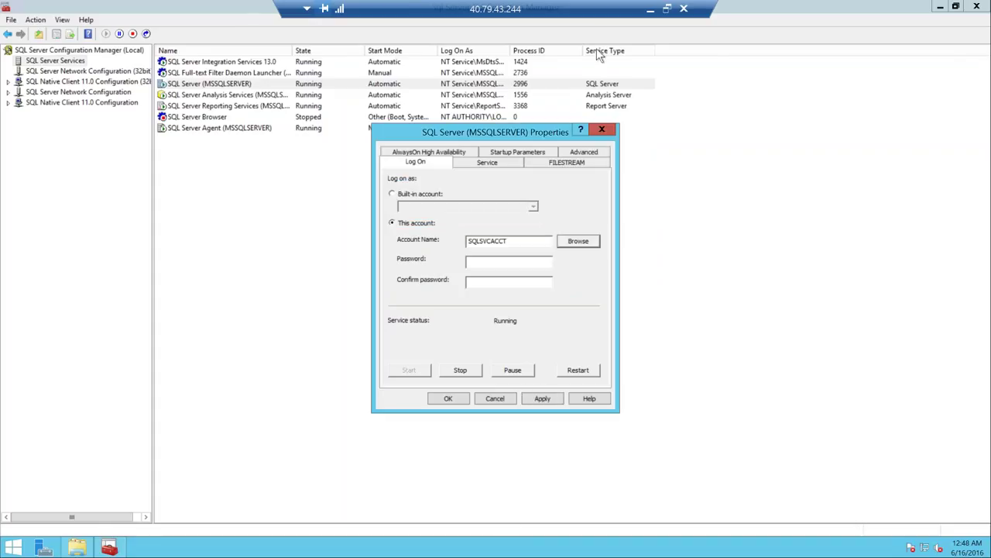
Enter the SQLSVCACCT password twice from the notes and apply the log-on change.
left_click(651, 14)
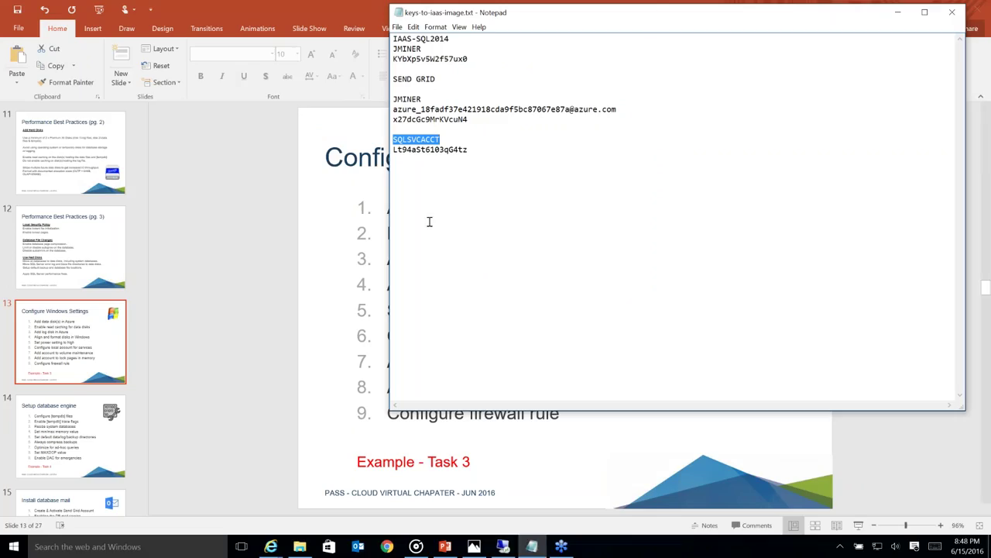
left_click_drag(469, 151, 392, 151)
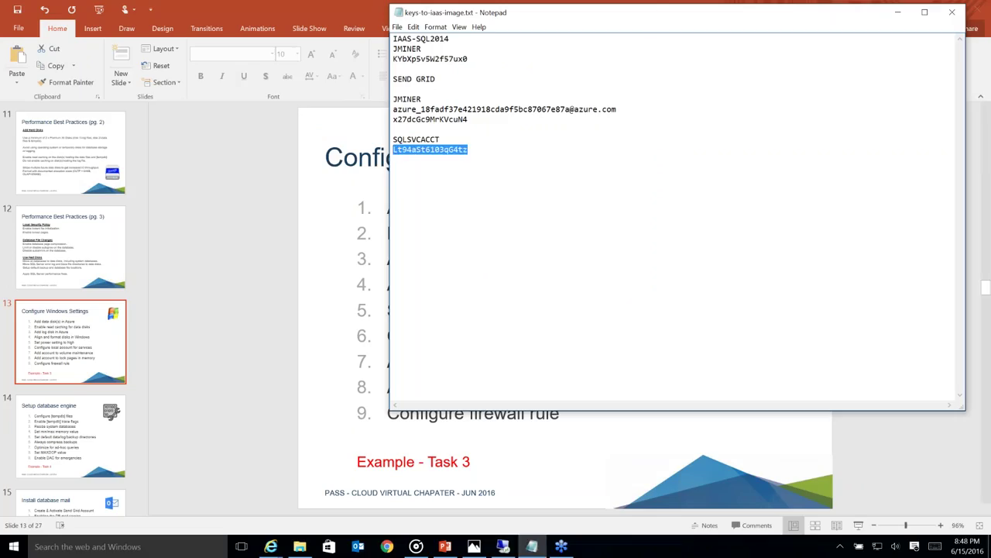
left_click(502, 546)
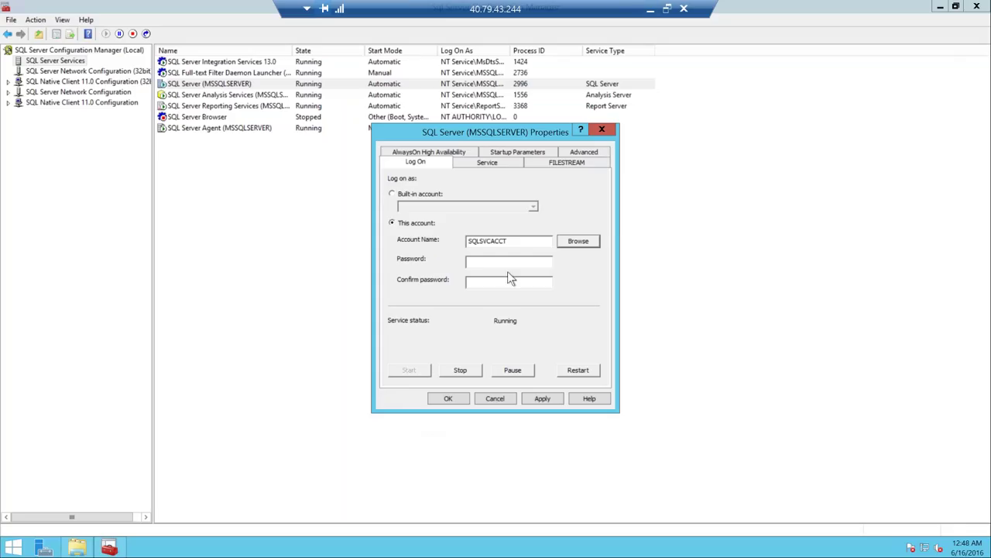
key("ctrl+v")
left_click(498, 282)
key("ctrl+v")
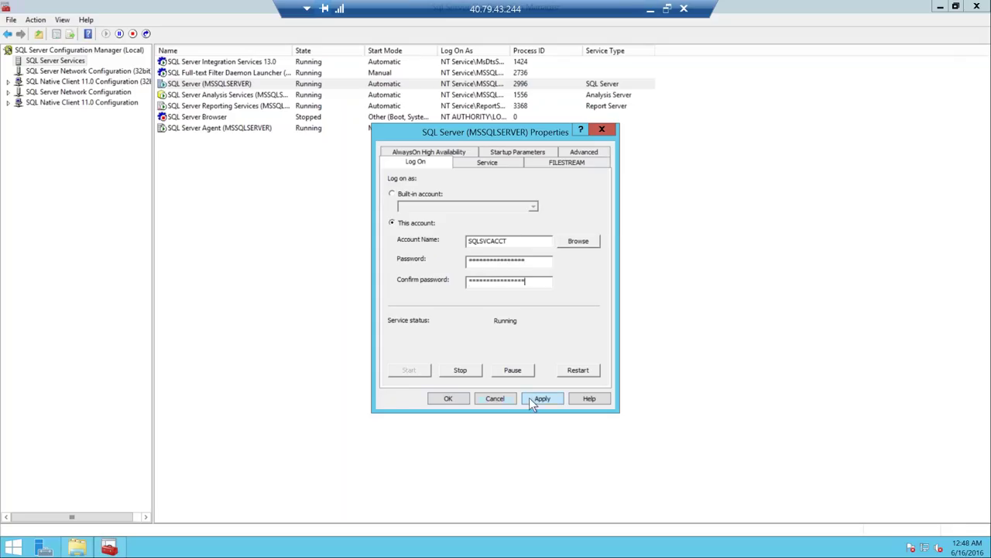
left_click(529, 397)
left_click(550, 320)
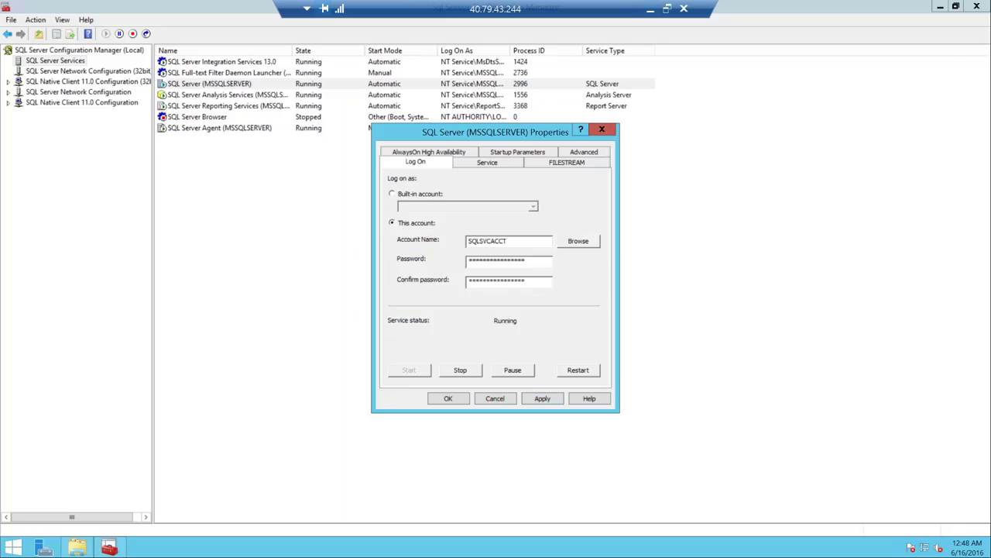
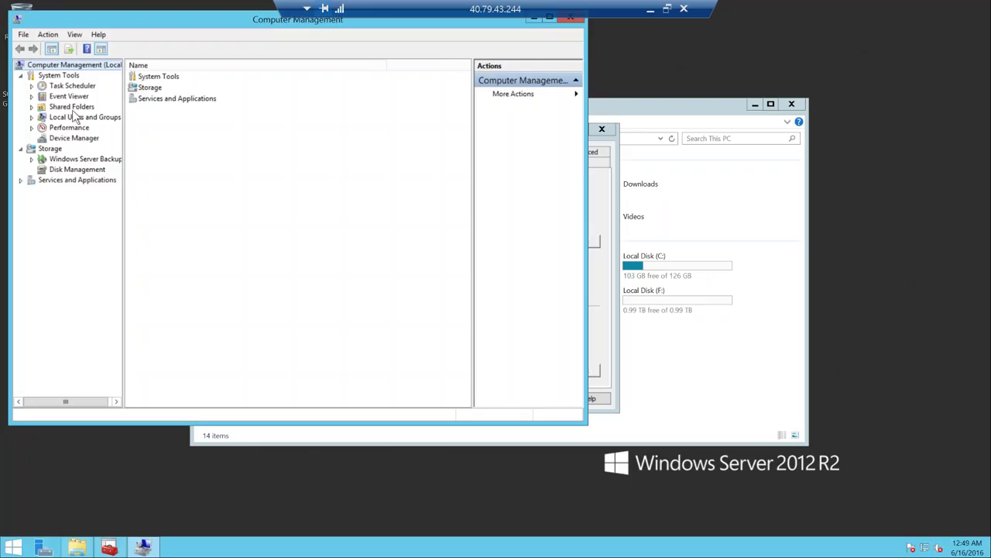
In Local Users and Groups > Users, review SQLSVCACCT's properties and group membership.
double_click(76, 118)
left_click(69, 127)
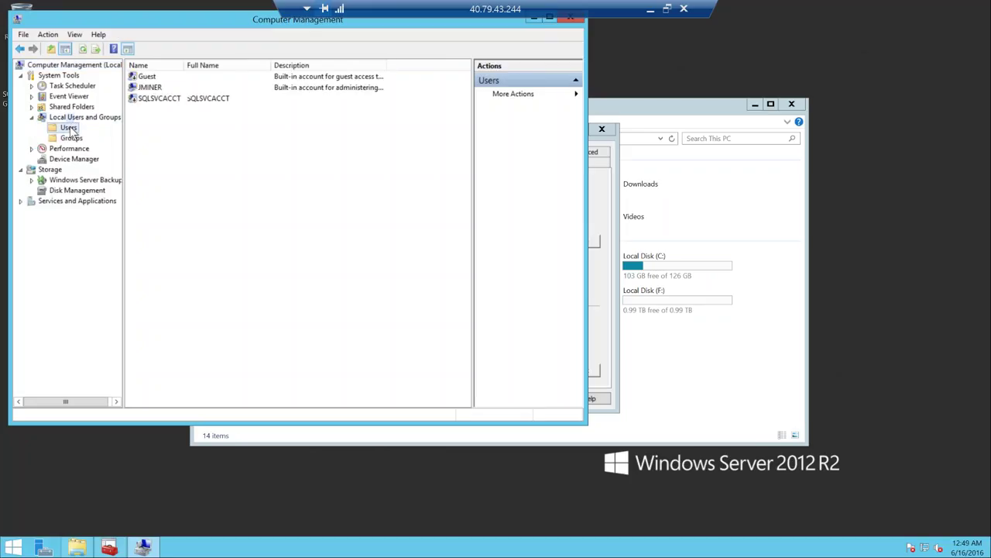
double_click(186, 98)
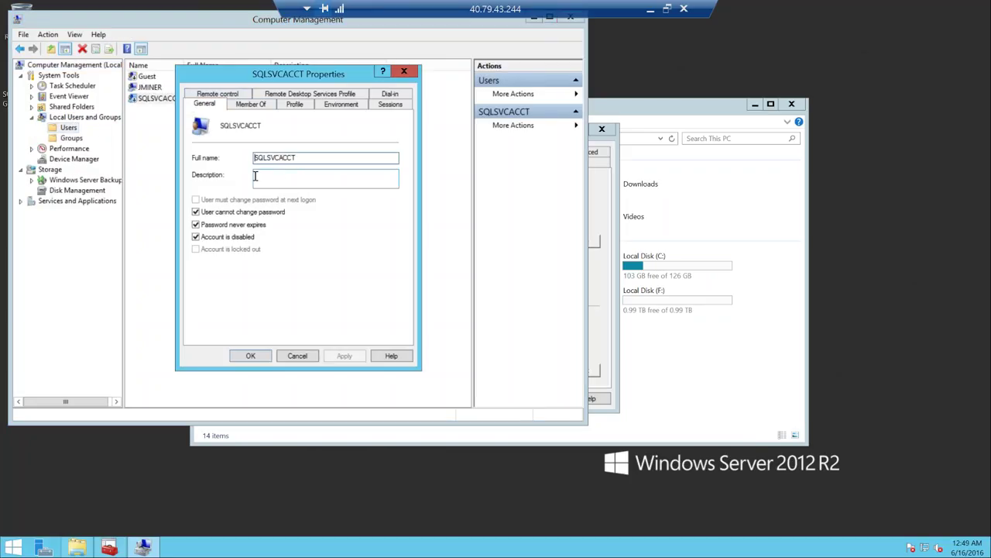
left_click(245, 104)
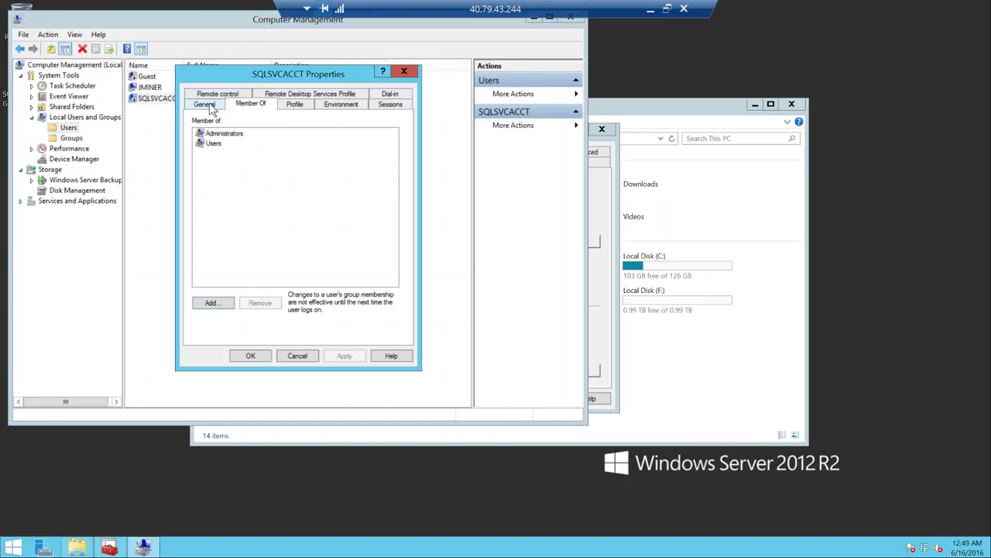
left_click(206, 105)
left_click(403, 71)
Set and confirm a new password for the SQLSVCACCT account via Set Password.
right_click(211, 100)
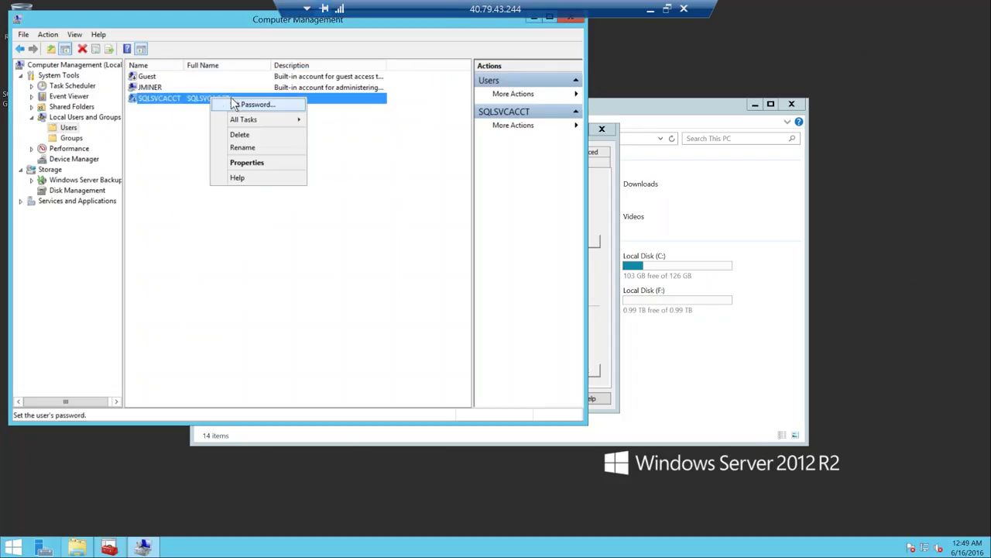
left_click(238, 106)
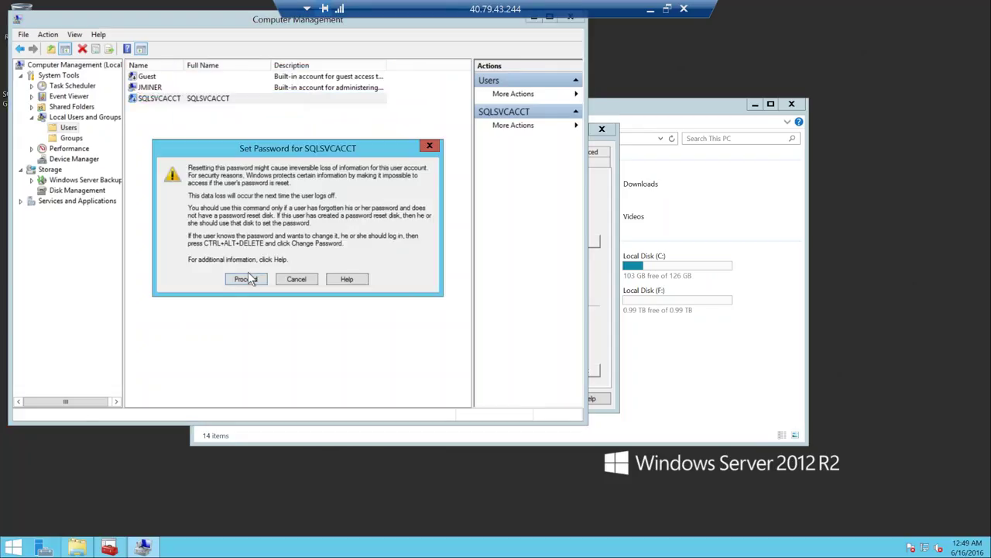
left_click(253, 278)
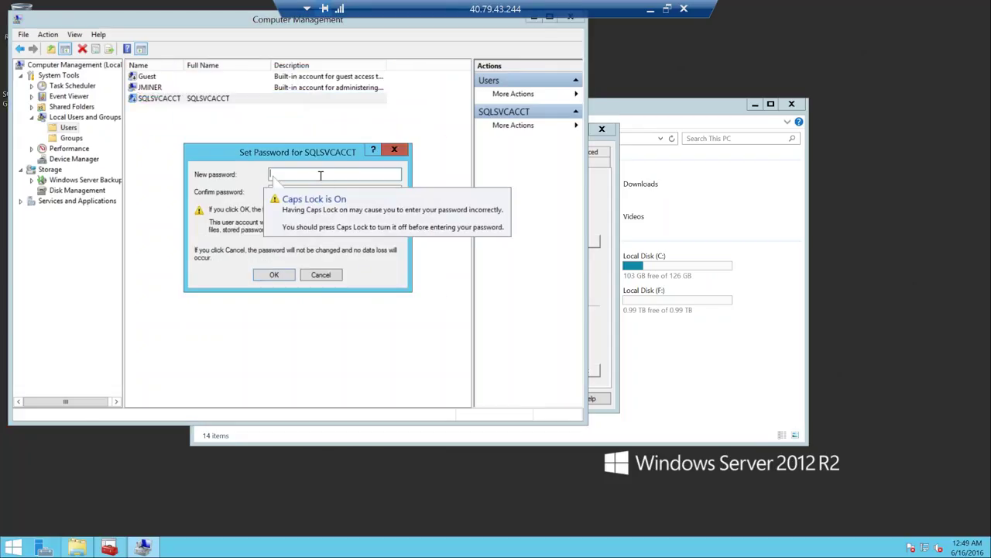
type("****************")
left_click(311, 192)
type("****************")
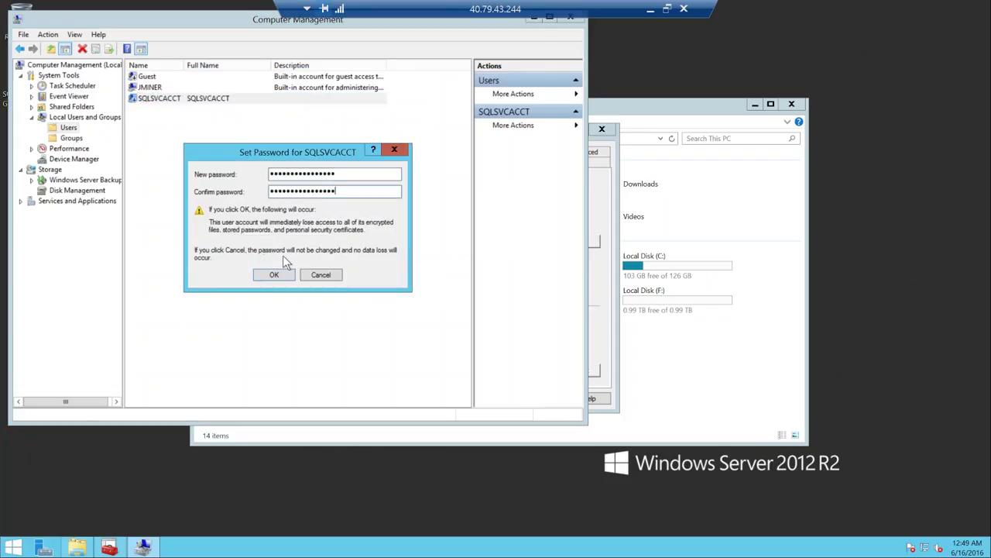
left_click(274, 275)
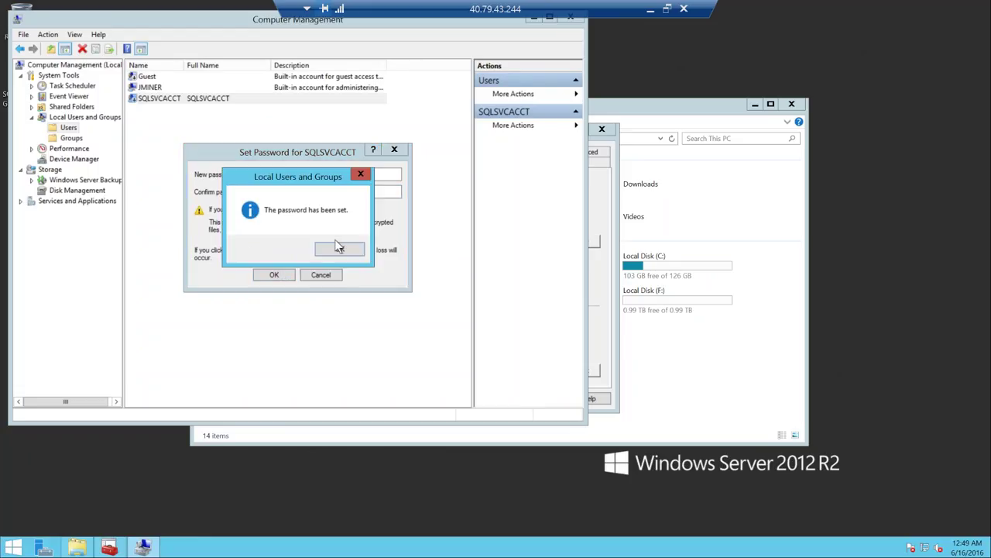
left_click(339, 247)
Apply the SQLSVCACCT logon password on the SQL Server service and dismiss the wrong-password WMI error.
left_click(608, 324)
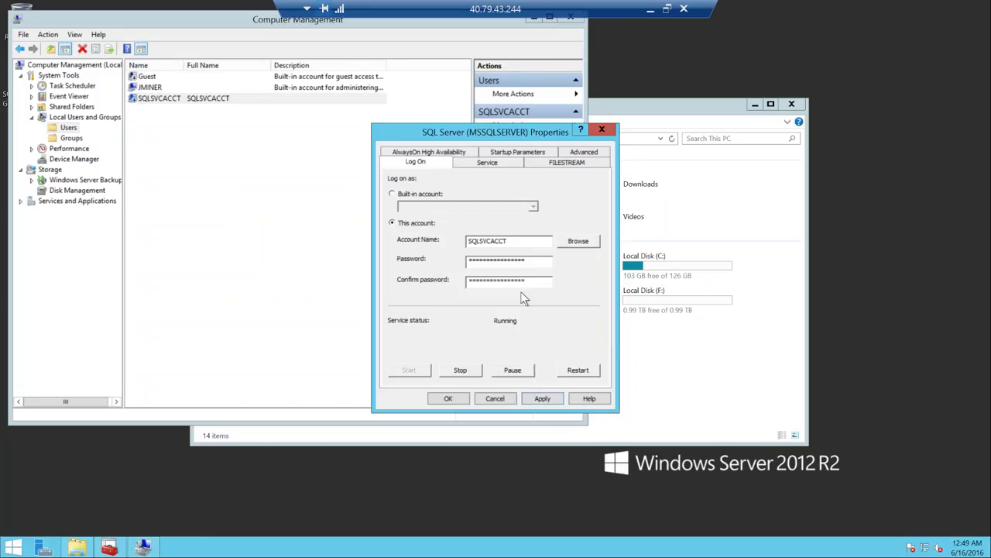
left_click_drag(525, 260, 403, 264)
left_click(527, 261)
left_click_drag(527, 283, 403, 266)
left_click(527, 284)
left_click(541, 399)
left_click(552, 316)
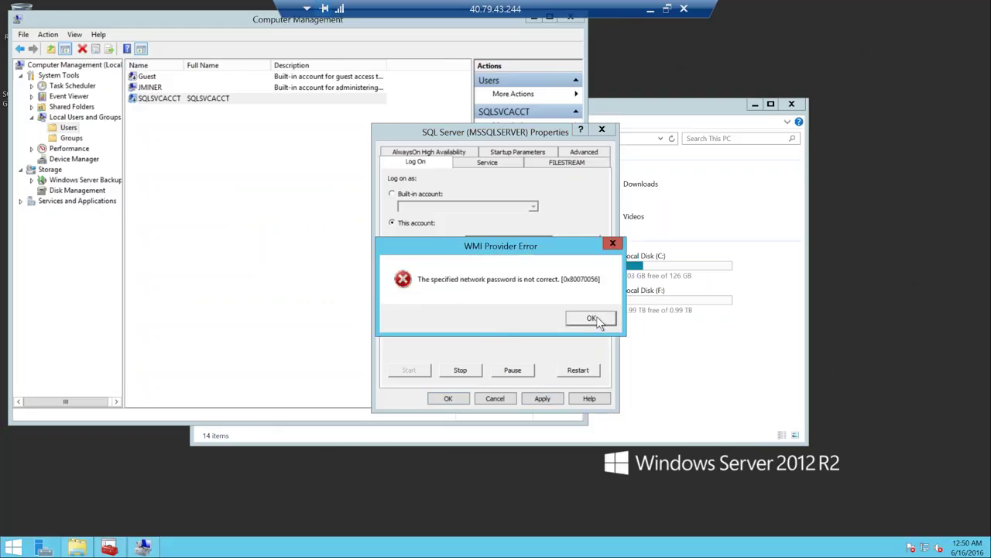
left_click(592, 320)
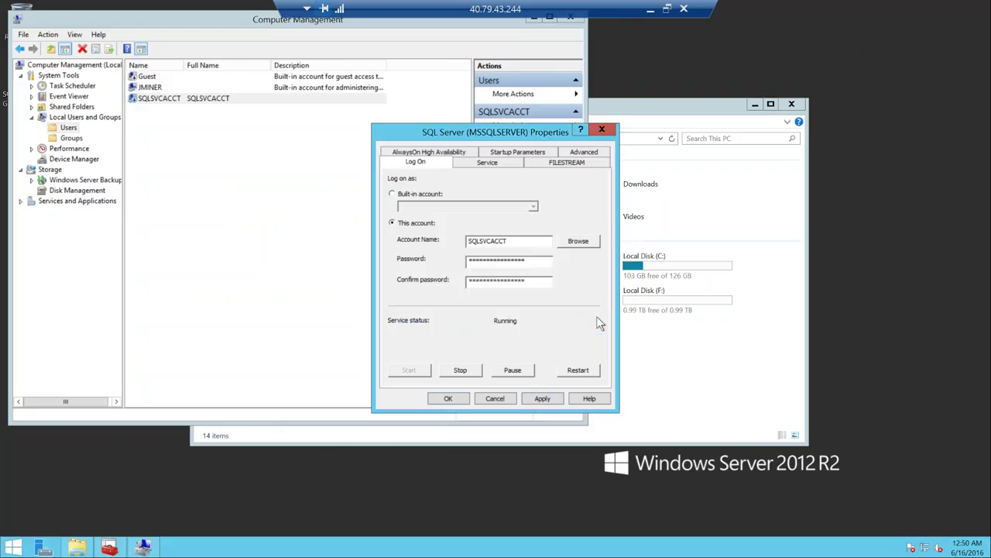
Open and cancel the account Browse picker, then bring up the Start screen.
left_click(578, 241)
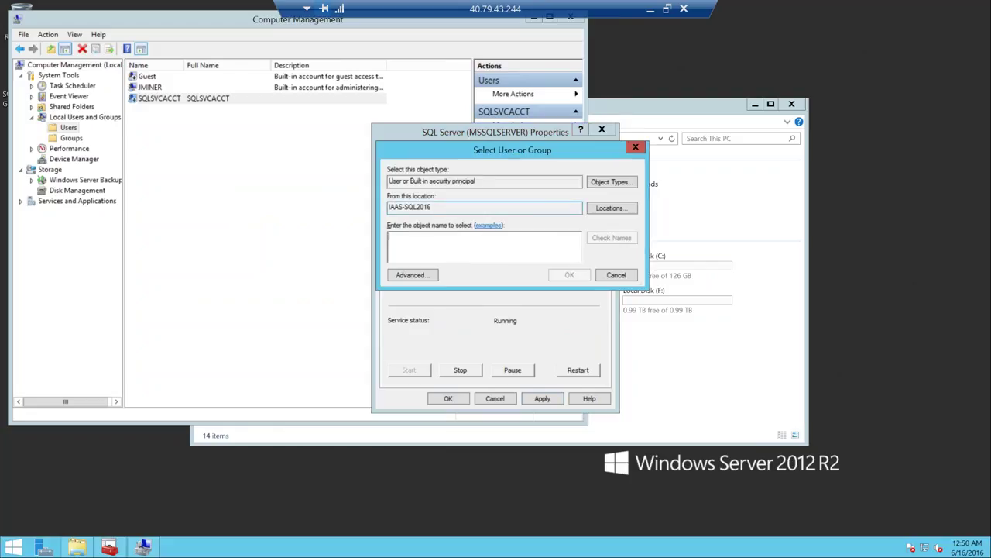
left_click(620, 280)
left_click(21, 545)
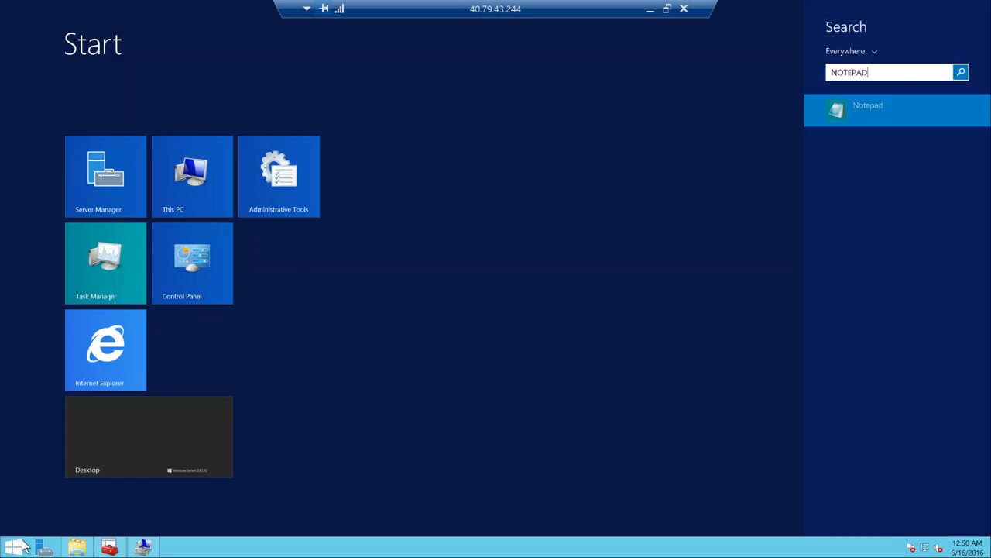
Launch Notepad, paste the saved password and select it.
key("Return")
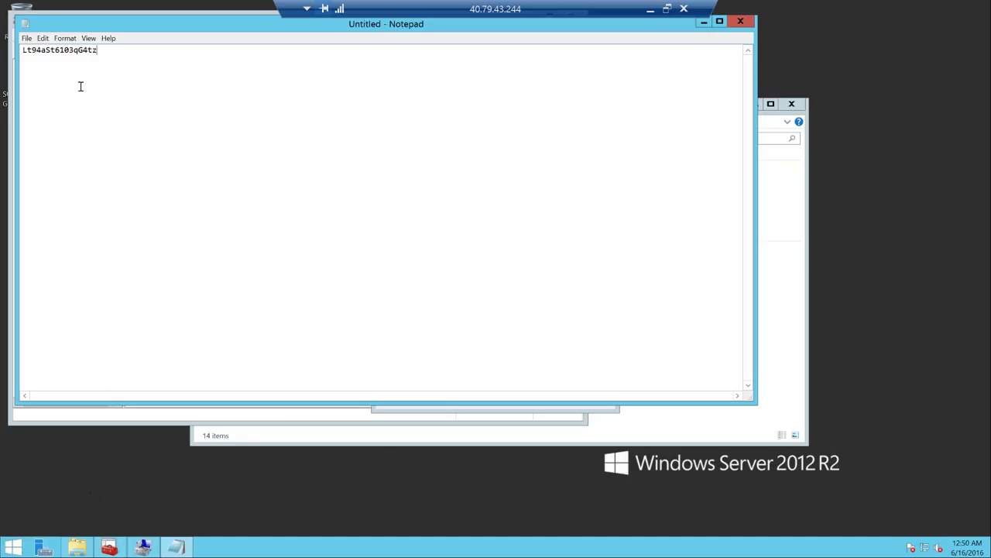
left_click_drag(98, 51, 6, 44)
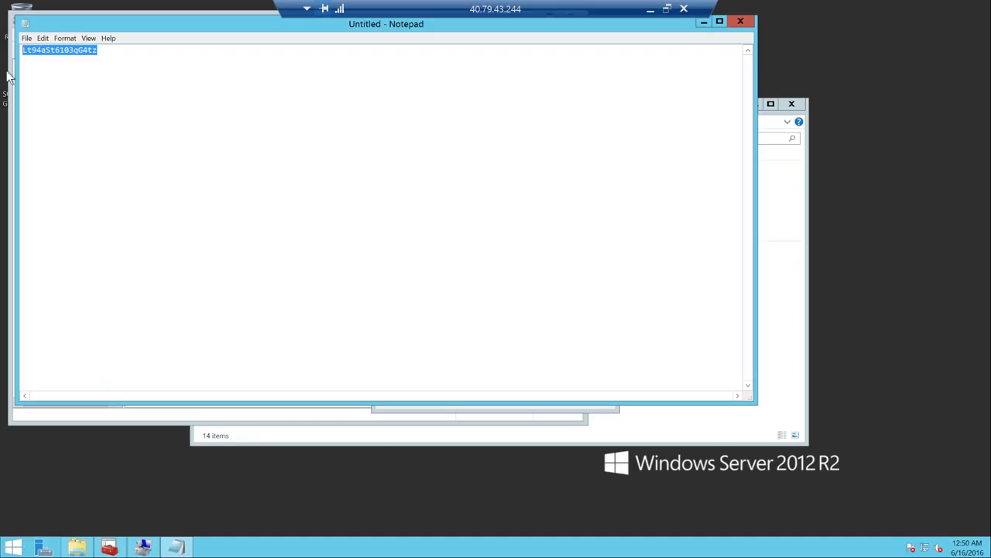
Reset SQLSVCACCT's password by pasting the Notepad password into both password fields.
left_click(10, 133)
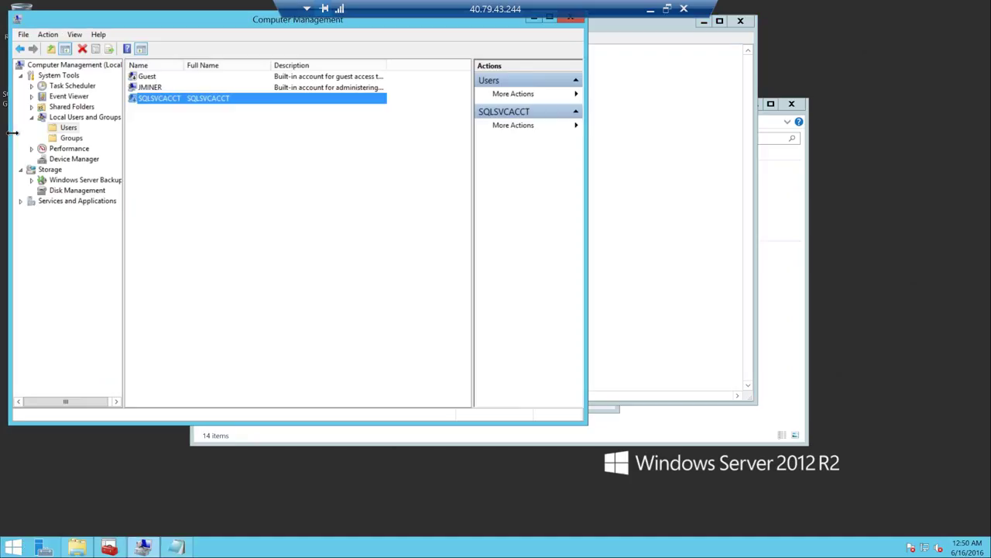
double_click(222, 101)
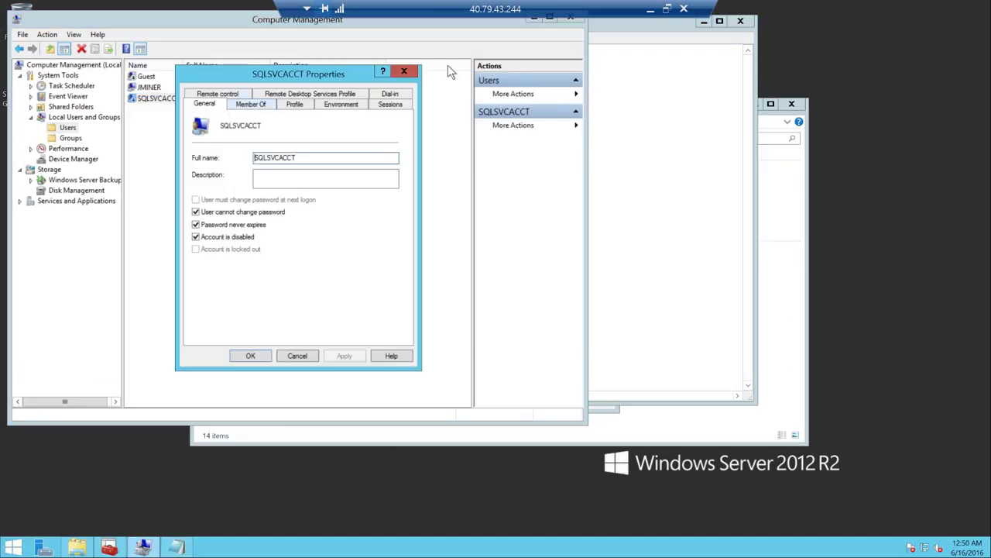
left_click(404, 72)
right_click(278, 98)
left_click(318, 102)
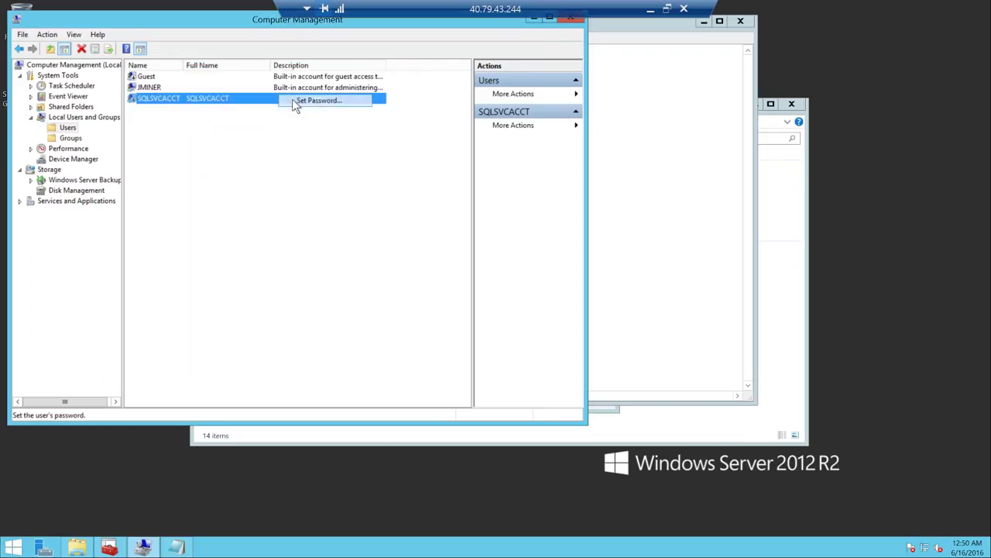
left_click(258, 277)
key("ctrl+v")
left_click(309, 189)
key("ctrl+v")
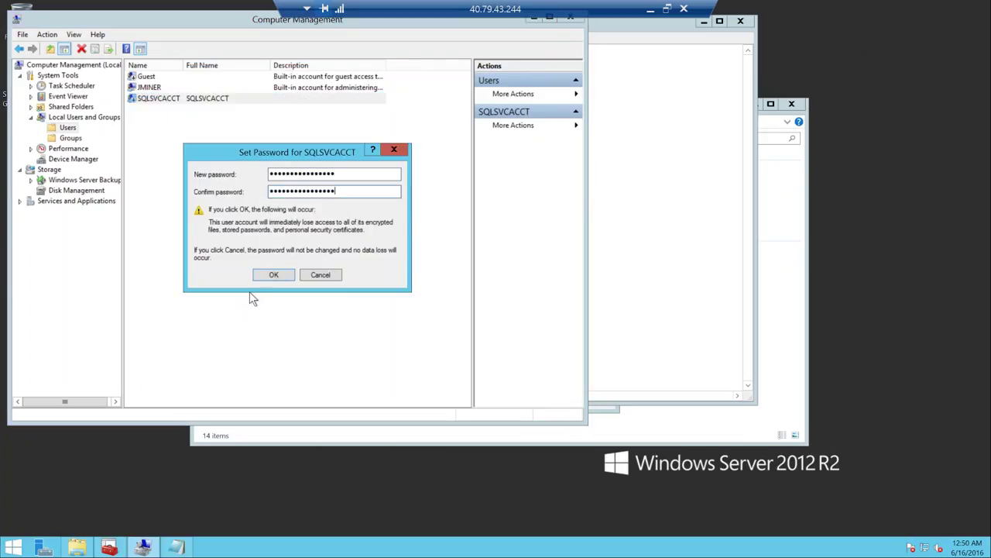
left_click(271, 276)
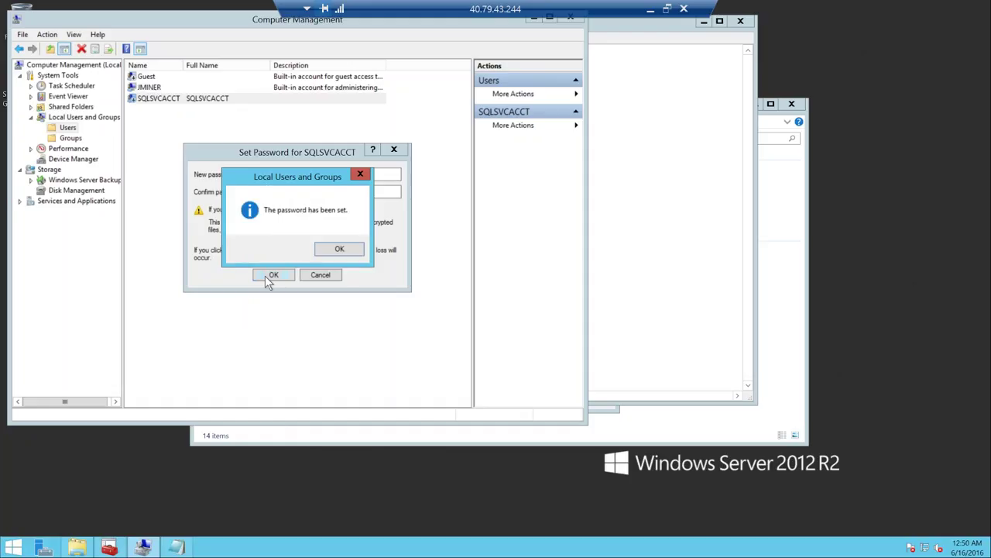
left_click(343, 249)
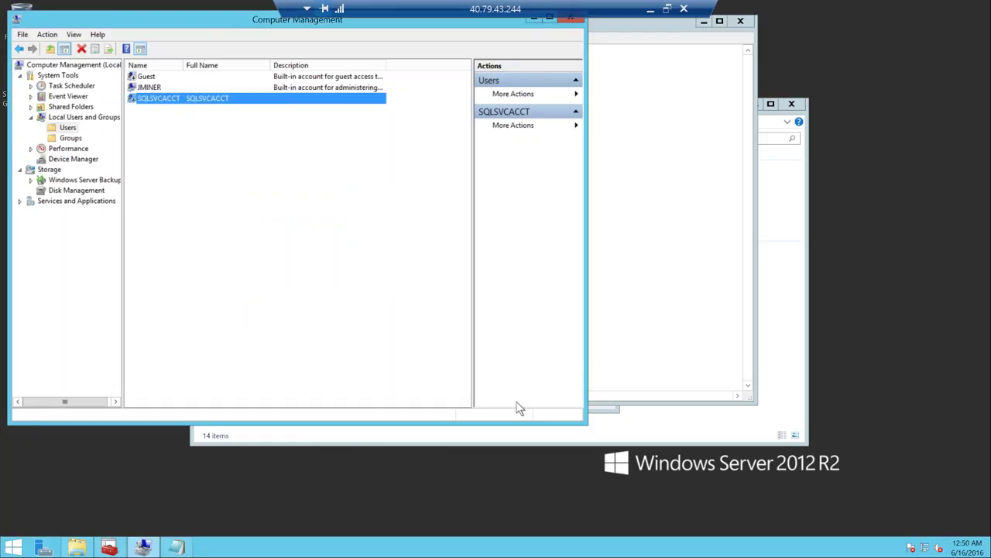
left_click(109, 547)
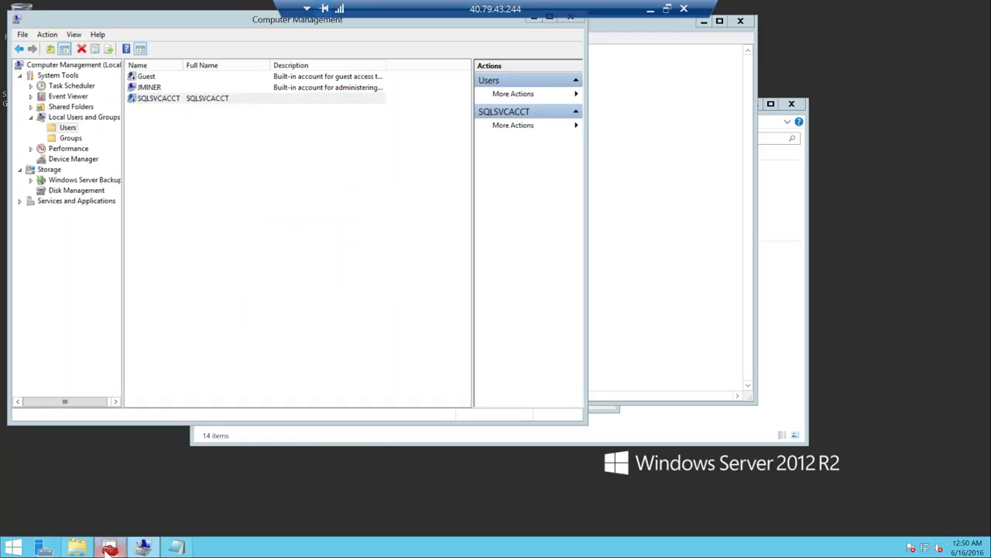
Pick SQLSVCACCT through the advanced account search as the SQL Server (MSSQLSERVER) logon account.
double_click(252, 84)
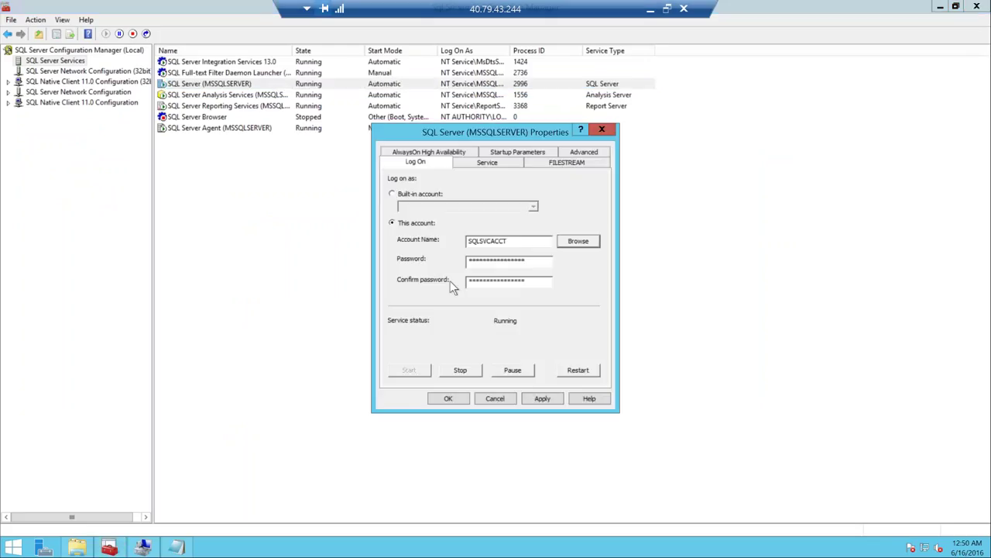
left_click(595, 242)
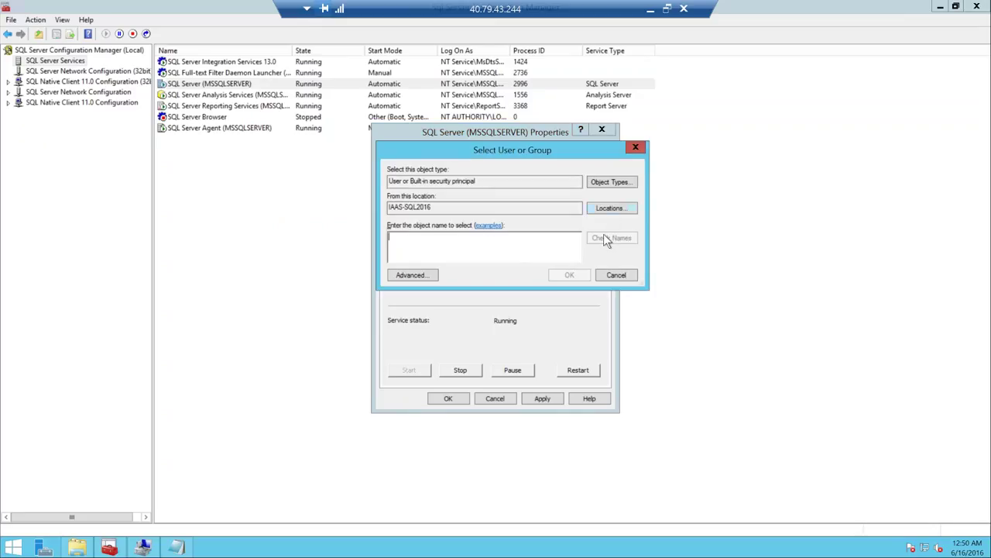
left_click(411, 275)
left_click(655, 277)
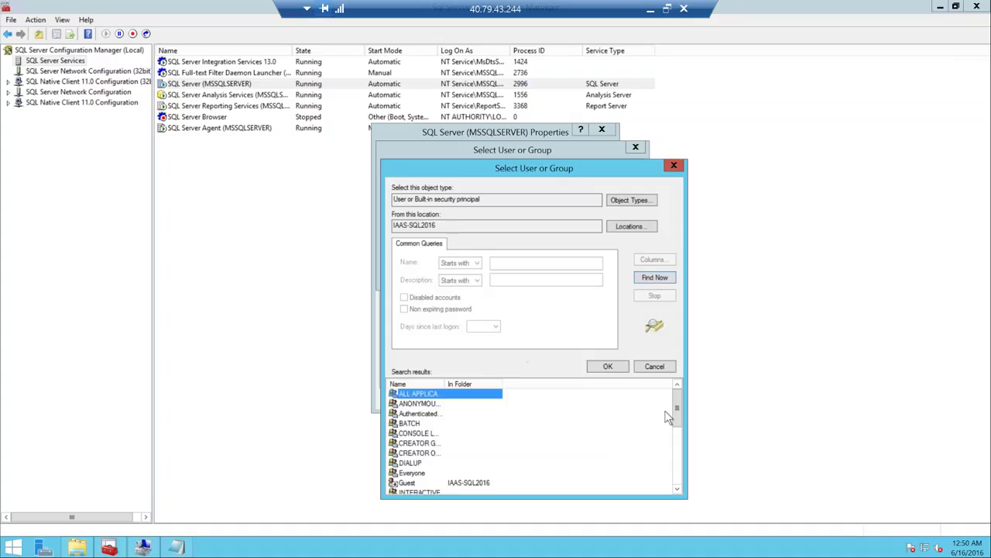
left_click_drag(677, 409, 677, 465)
double_click(471, 452)
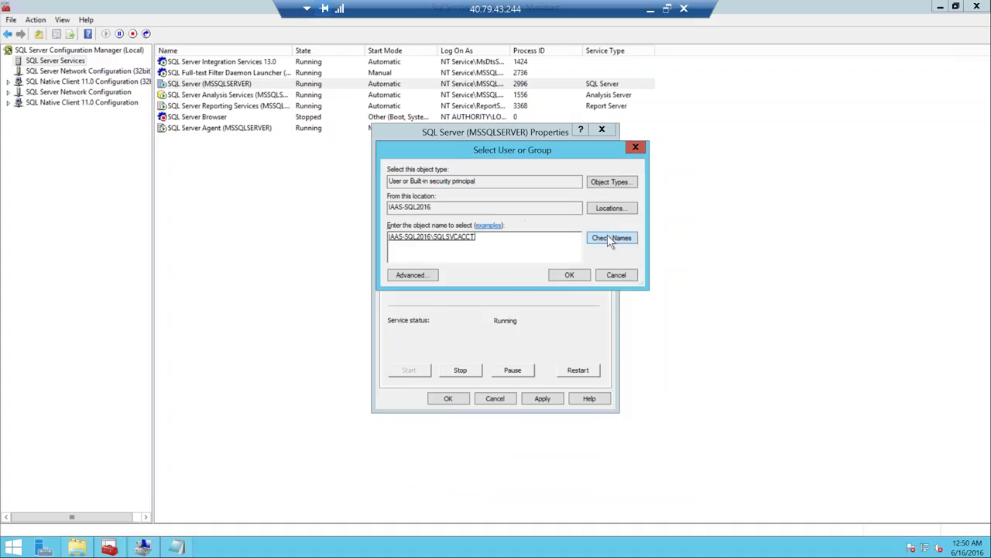
left_click(570, 275)
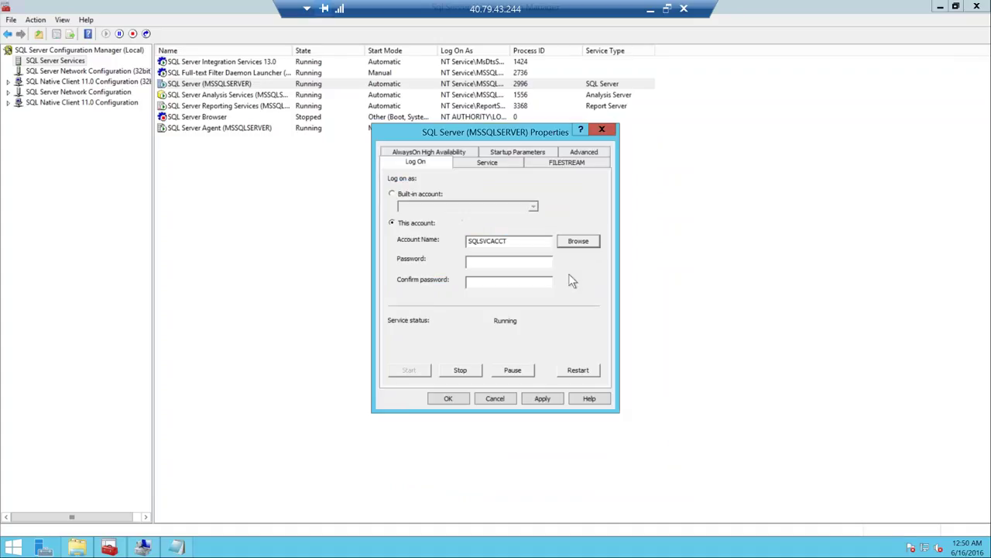
Paste the password into both fields, apply, dismiss the incorrect-password error and close Properties.
left_click(526, 264)
key("ctrl+v")
left_click(520, 282)
key("ctrl+v")
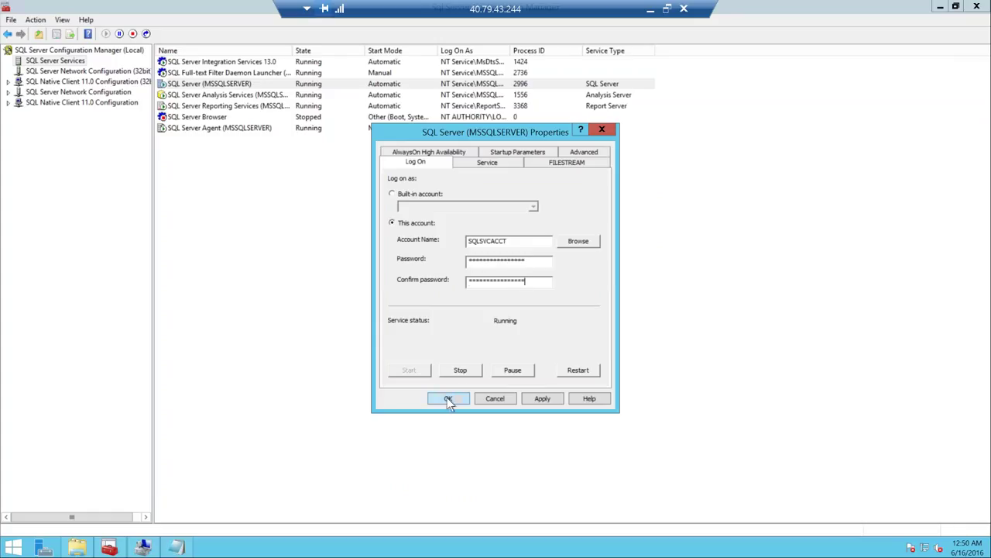
left_click(449, 398)
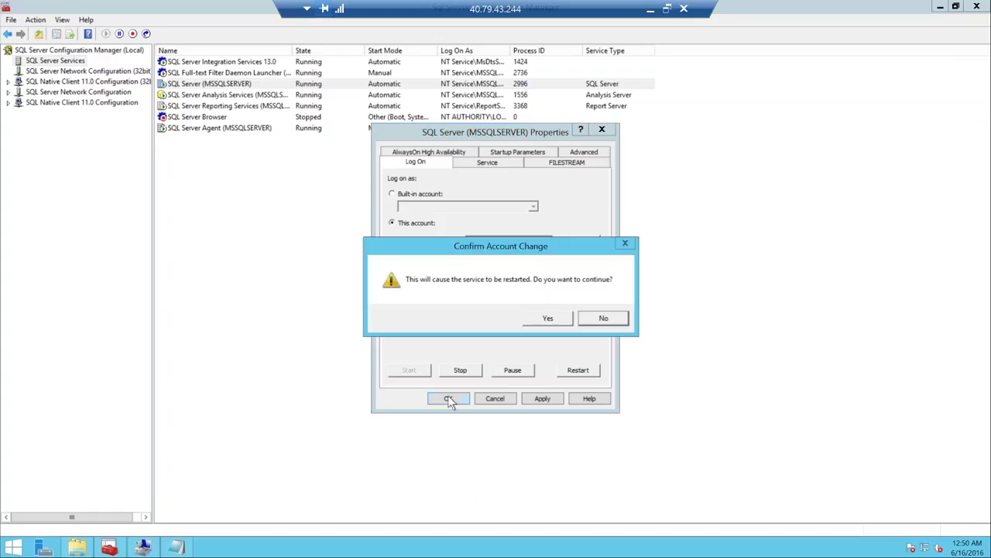
left_click(536, 319)
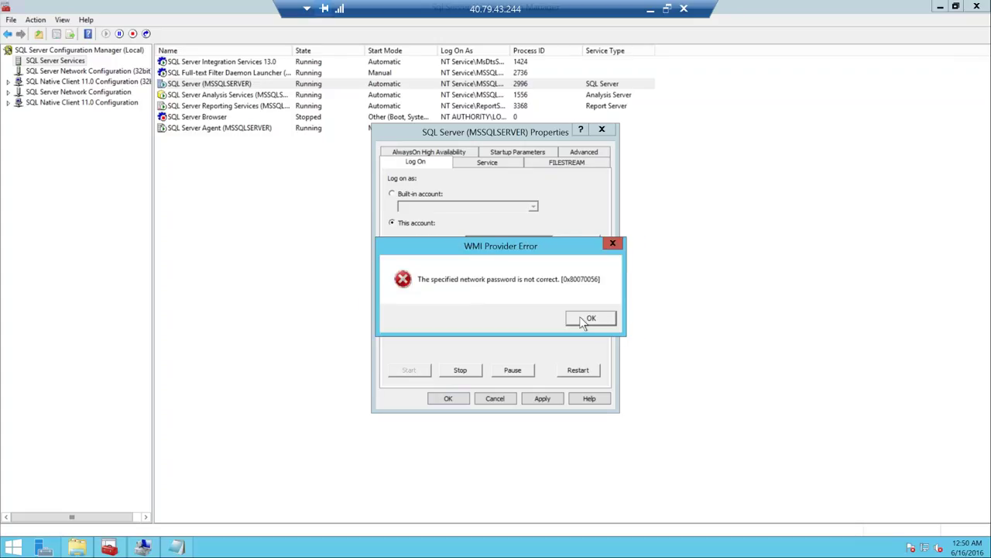
left_click(581, 317)
left_click(603, 130)
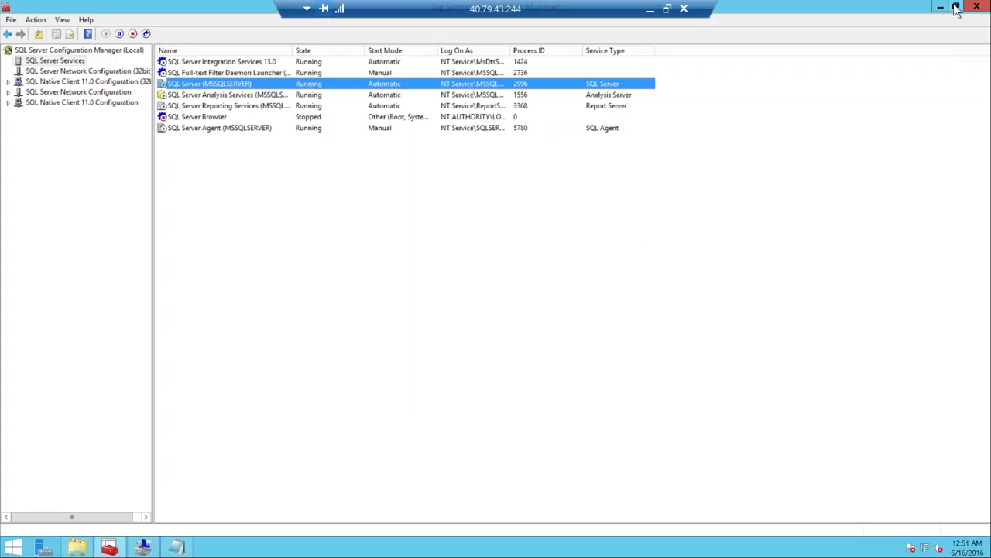
Stop the SQL Server (MSSQLSERVER) service and confirm with Yes.
right_click(318, 85)
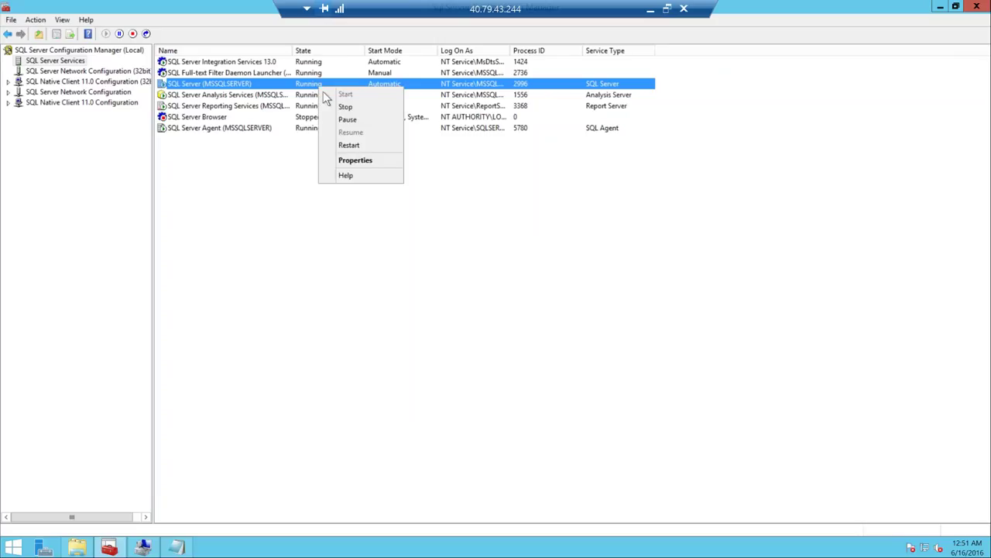
left_click(329, 105)
left_click(507, 299)
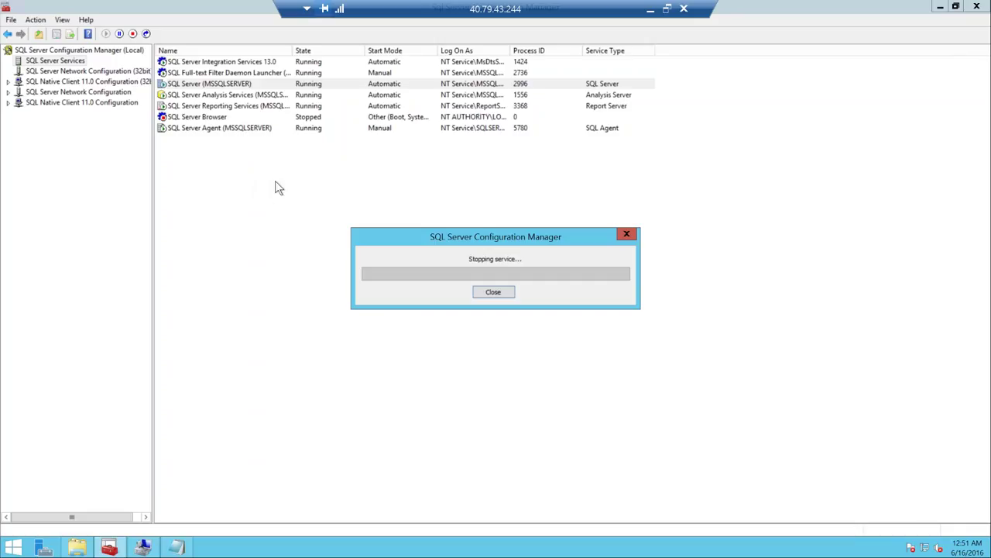
Check the SQL Server Agent service's actions, leaving it running.
left_click(275, 130)
right_click(278, 132)
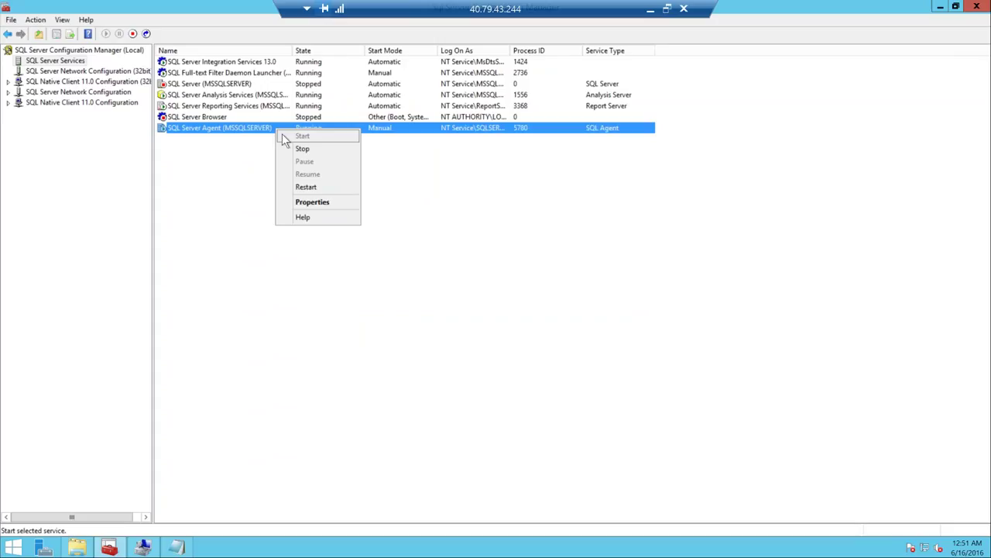
left_click(292, 147)
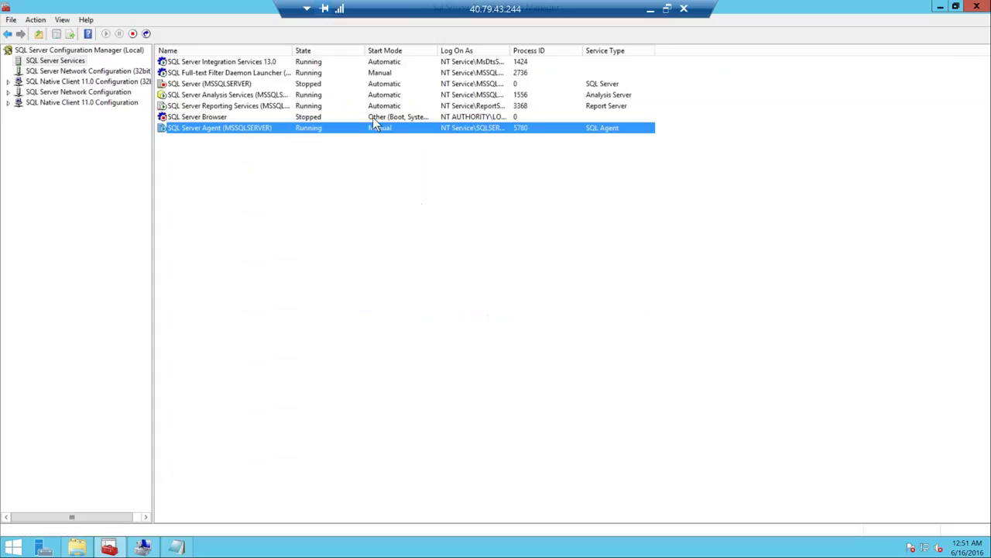
Search the logon accounts for SQL Server (MSSQLSERVER), discarding a mistaken SERVICE selection.
double_click(327, 83)
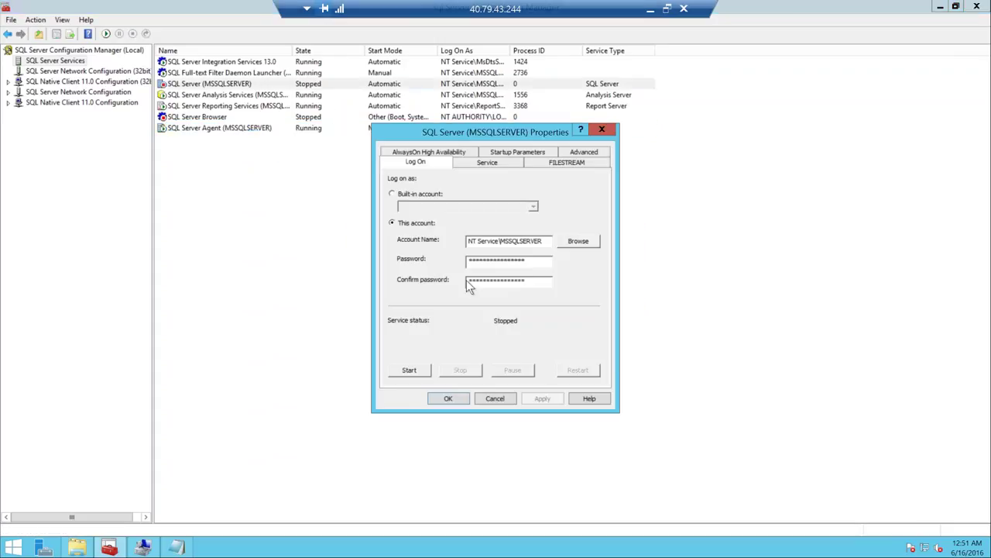
left_click(579, 242)
left_click(410, 275)
left_click(654, 277)
scroll(492, 398, "down", 5)
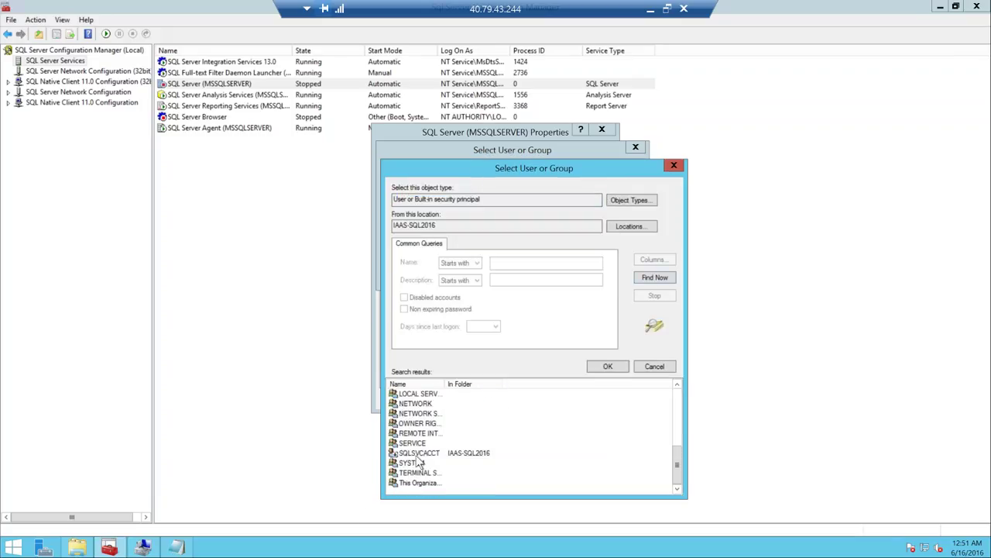
left_click(421, 453)
left_click(660, 279)
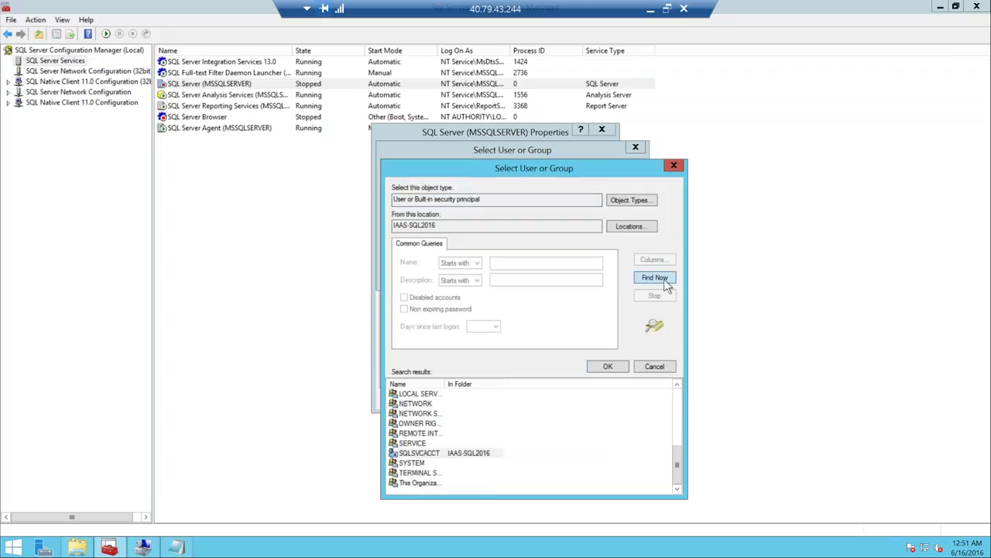
scroll(676, 470, "down", 5)
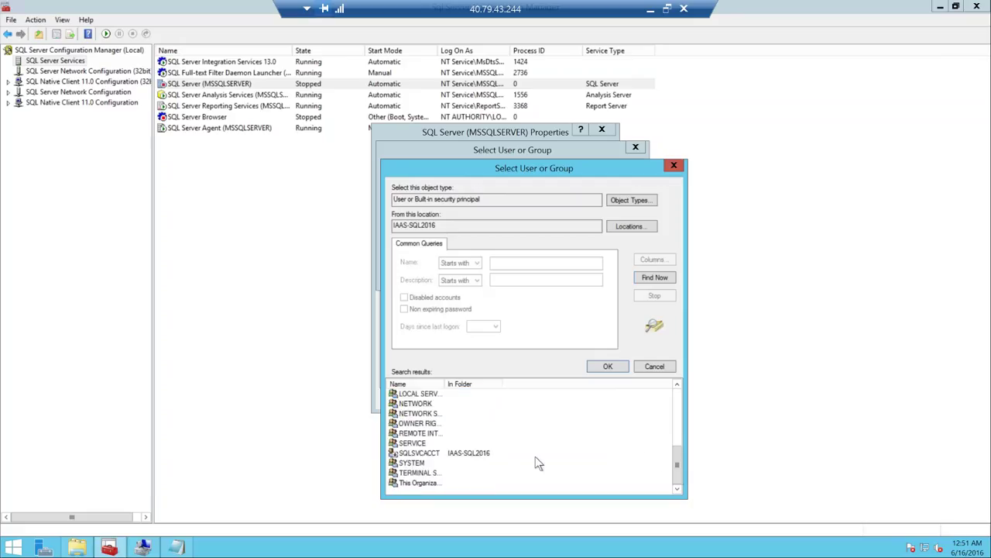
double_click(463, 446)
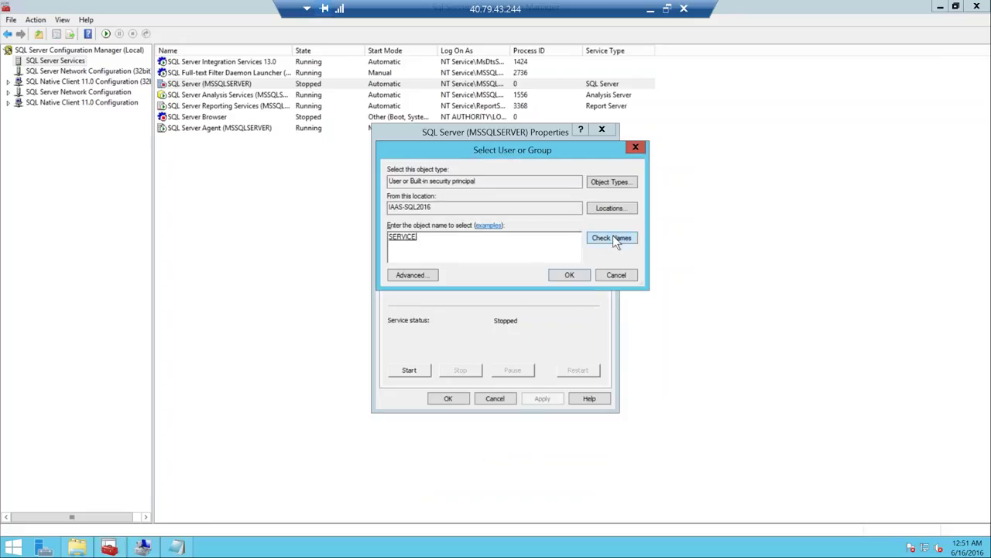
left_click(611, 277)
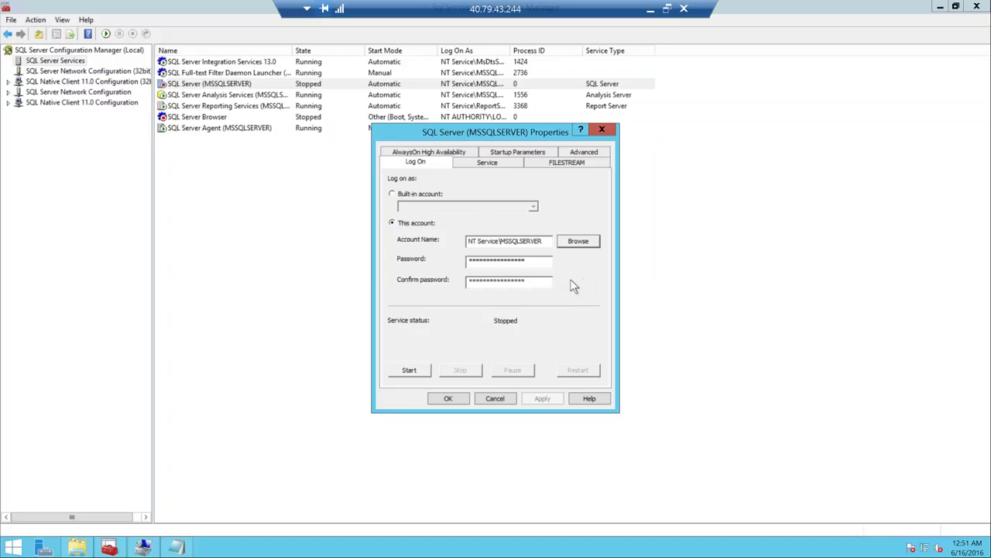
Choose SQLSVCACCT from Find Now results as the service's logon account name.
left_click(578, 243)
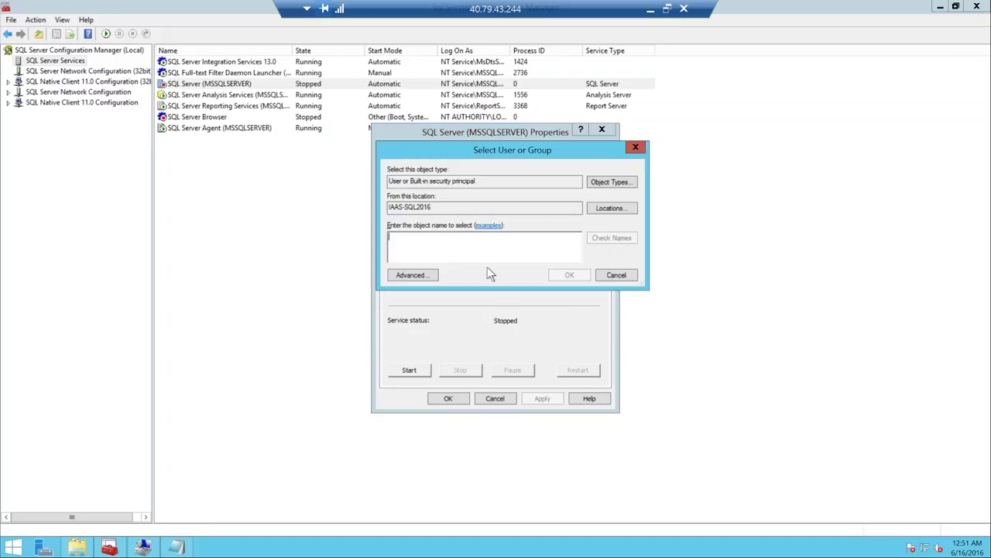
left_click(430, 276)
left_click(653, 279)
left_click(679, 441)
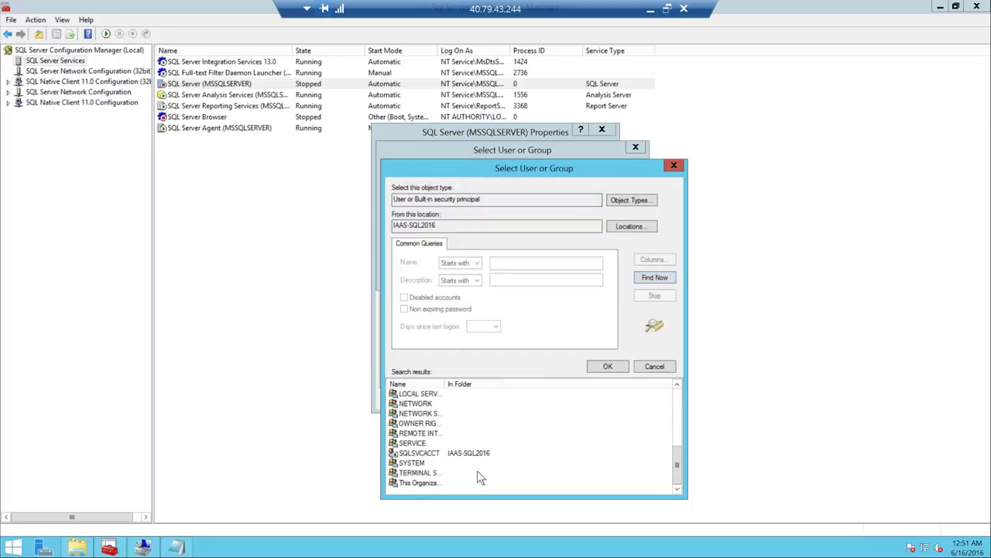
double_click(471, 452)
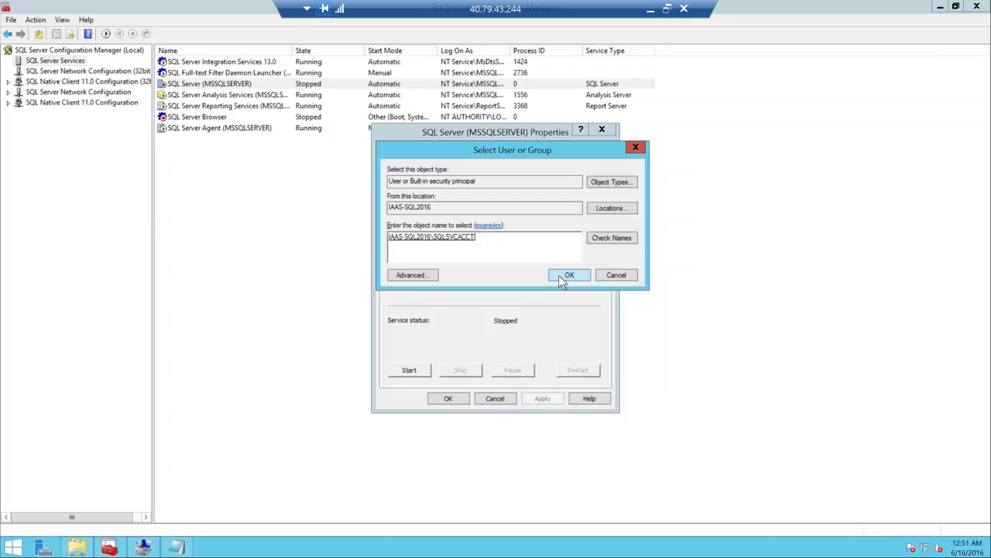
left_click(559, 275)
left_click(514, 262)
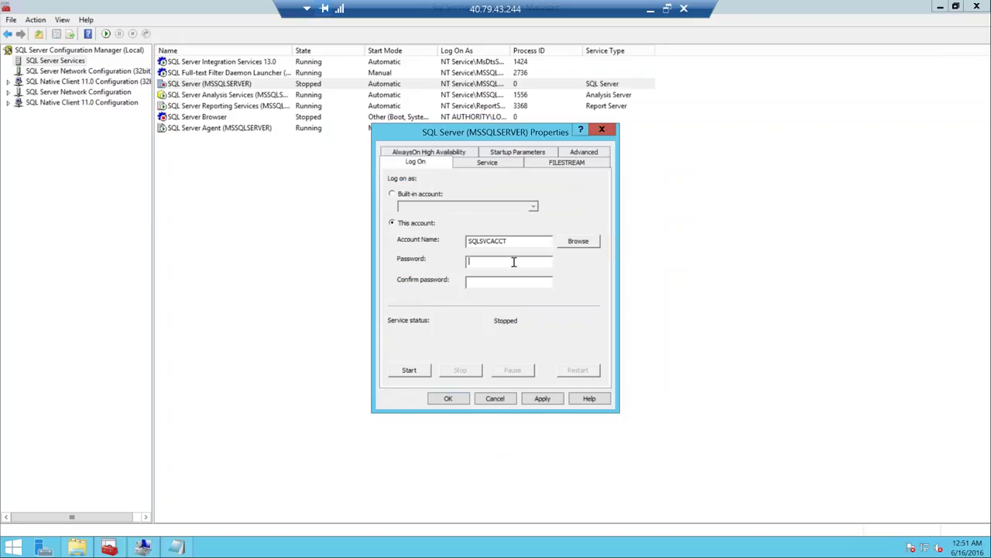
Paste the password for SQLSVCACCT, apply, and dismiss the incorrect-password error.
key("ctrl+v")
key("ctrl+v")
left_click(540, 400)
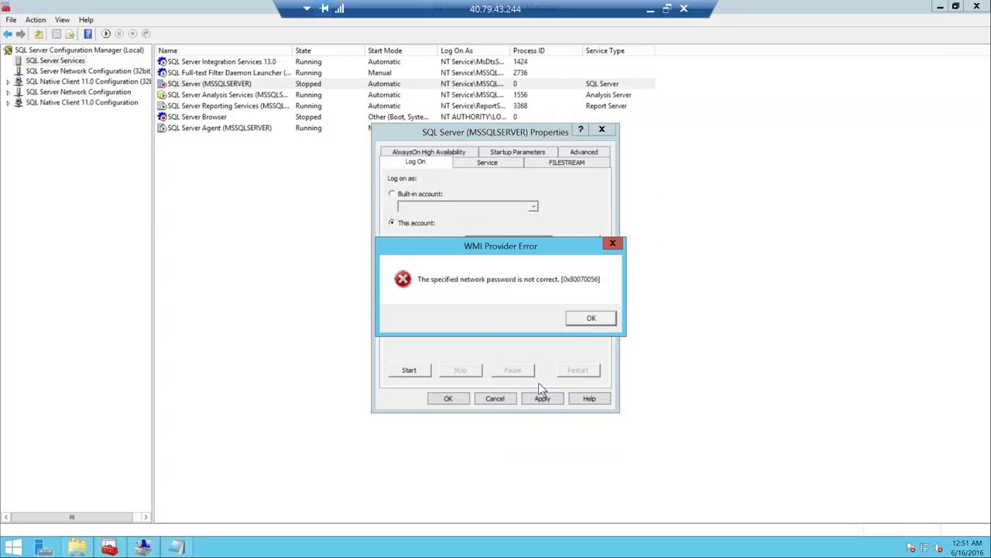
left_click(592, 318)
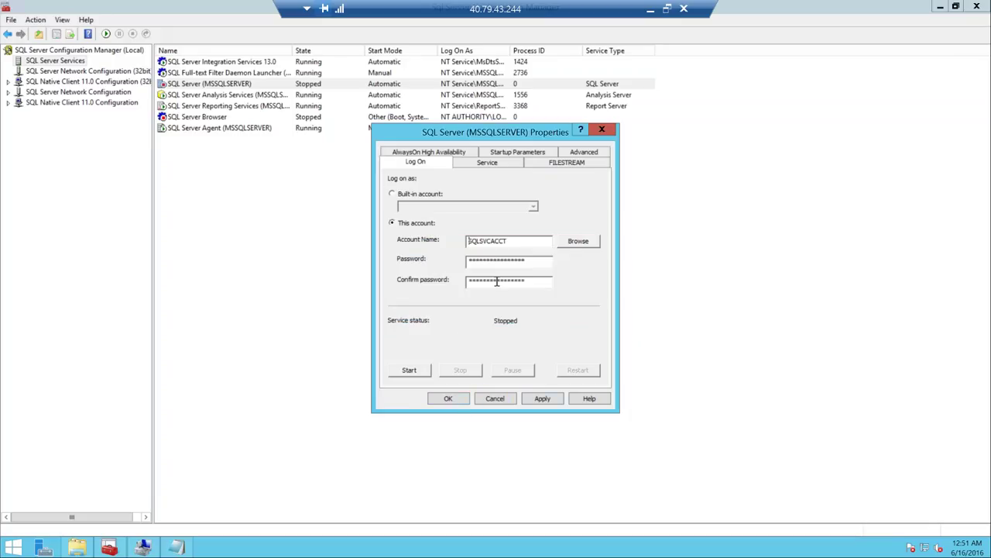
Retry with account name IAAS-SQL2016\SQLSVCACCT, dismiss the password error, and close Properties.
left_click(468, 241)
type("IAAS\\")
left_click(481, 241)
type("-SQL2016\\")
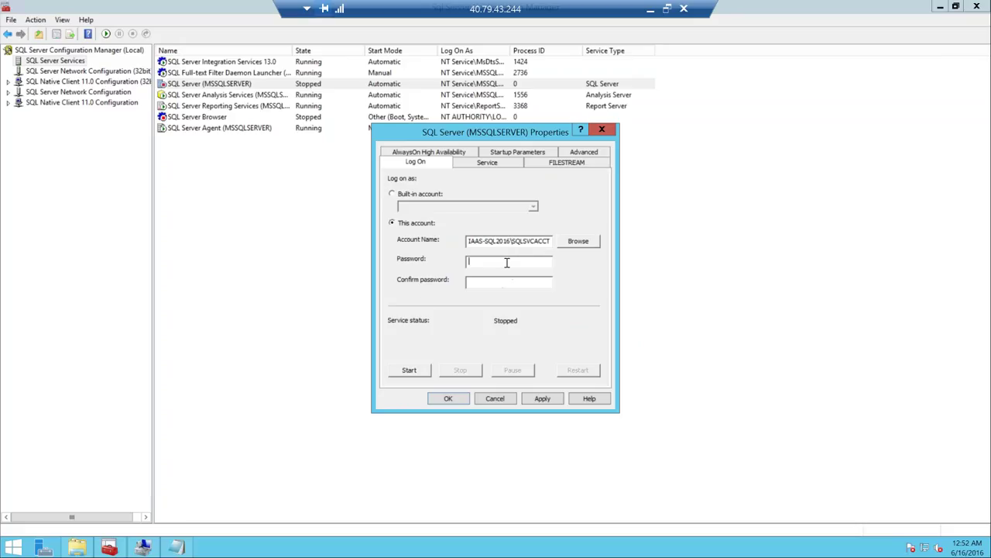
key("ctrl+v")
key("ctrl+v")
left_click(542, 398)
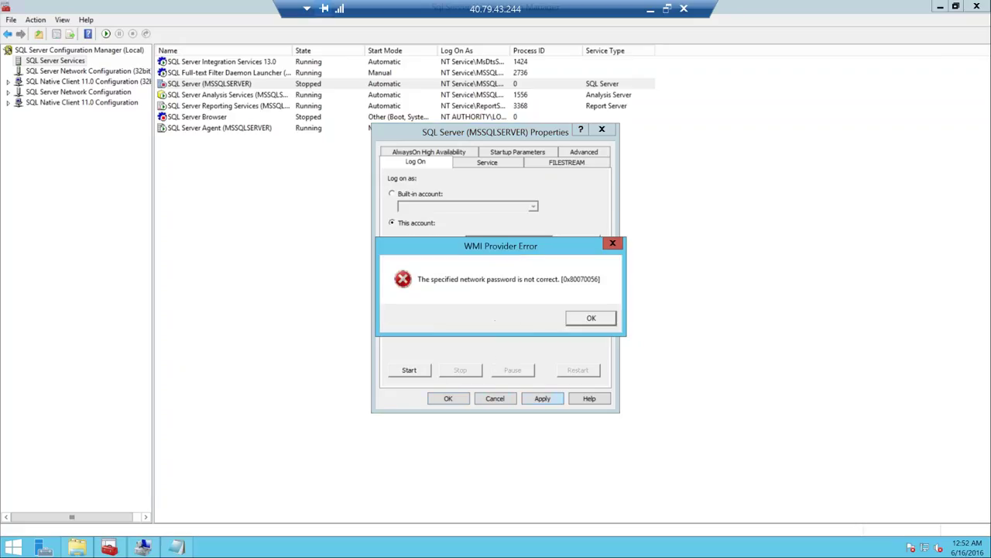
left_click(591, 319)
left_click(602, 129)
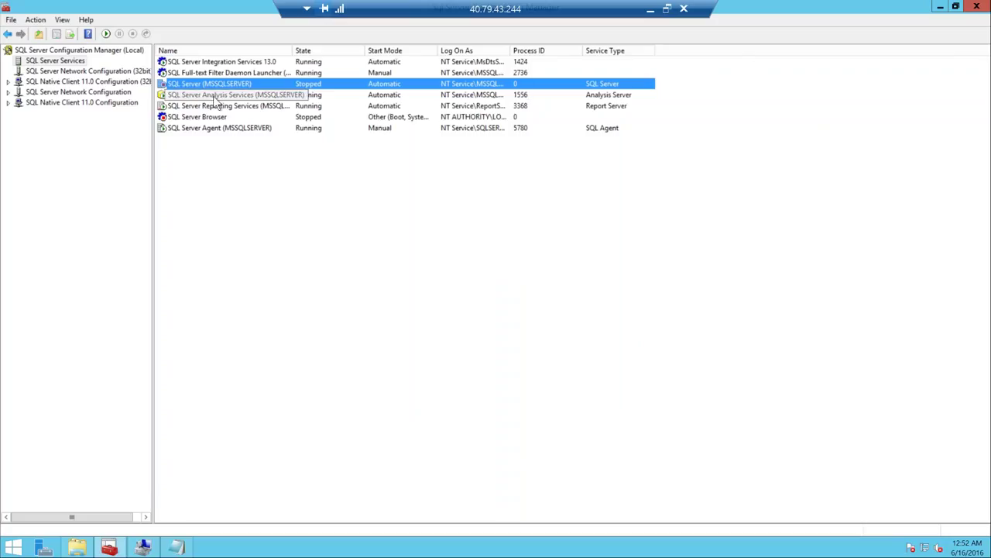
Start SQL Server (MSSQLSERVER), check the Browser and Agent services, then close Configuration Manager.
right_click(242, 88)
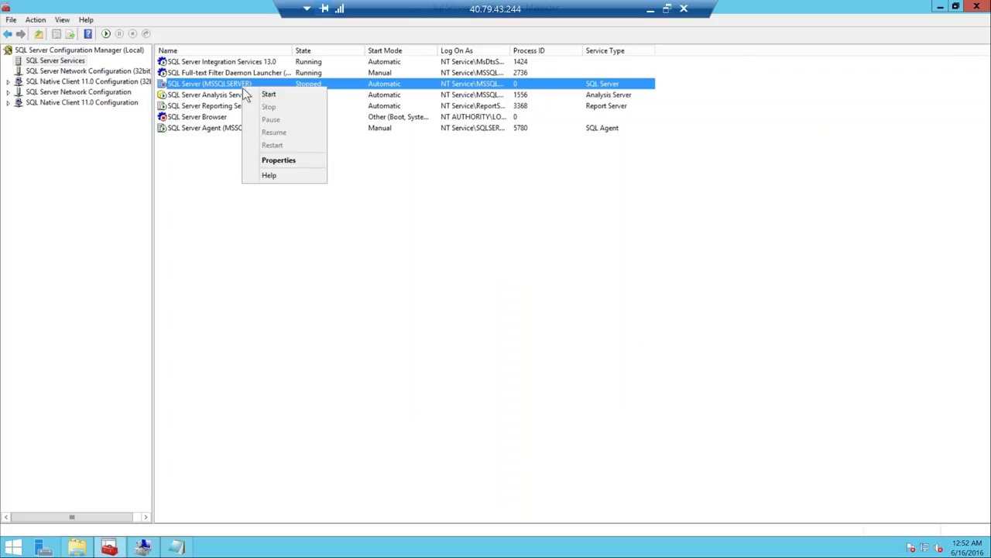
left_click(264, 95)
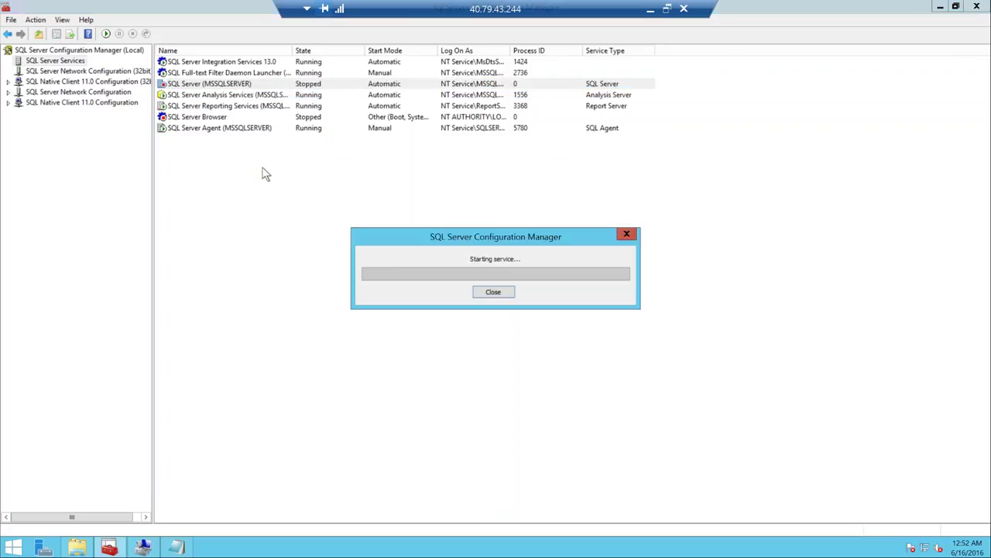
left_click(220, 117)
right_click(220, 117)
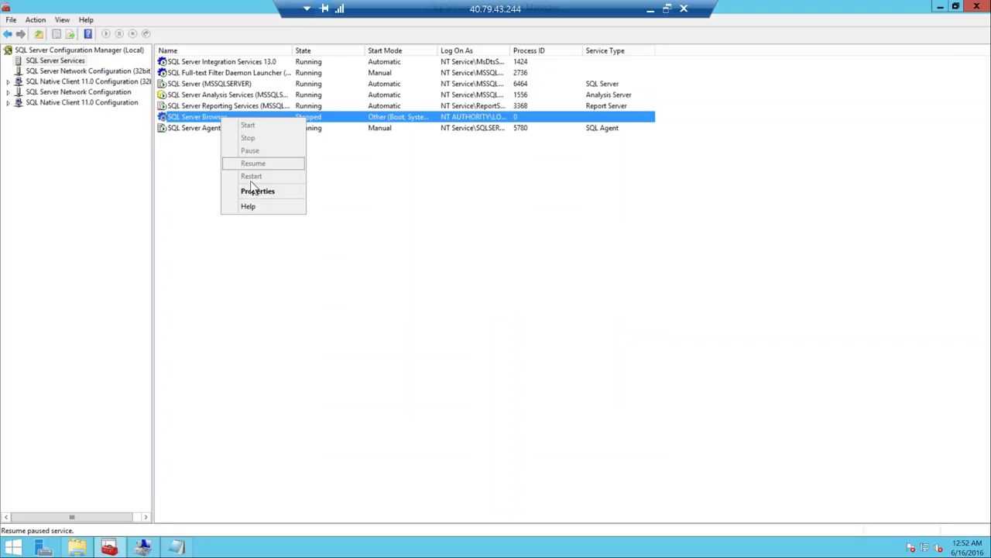
left_click(253, 164)
left_click(223, 129)
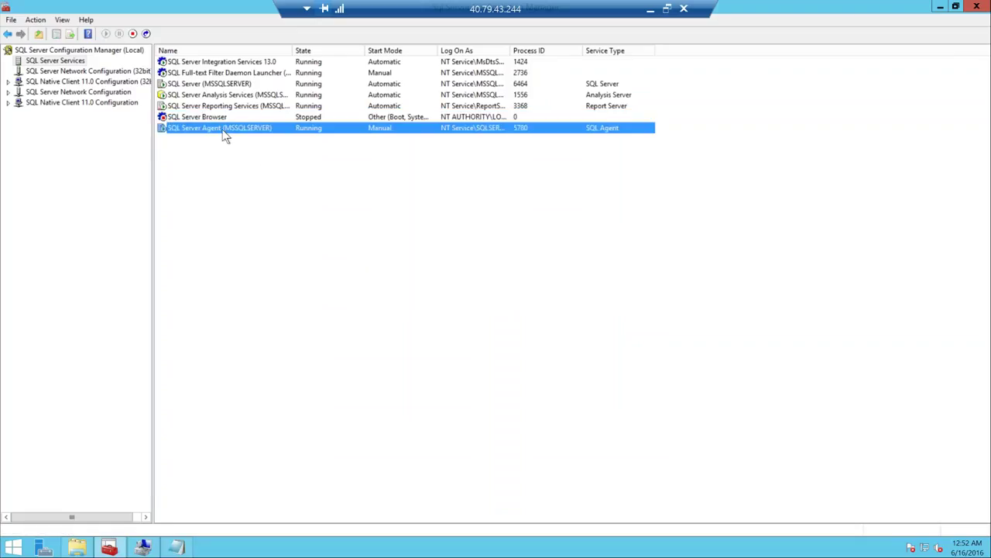
left_click(977, 8)
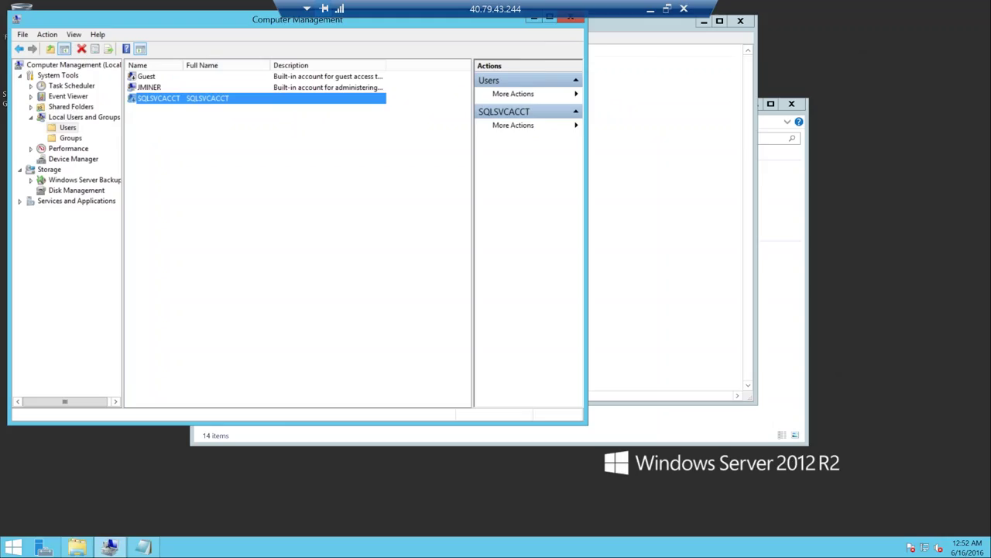
Search Start for 'secpol', correcting mistyped queries, and launch Local Security Policy.
left_click(15, 547)
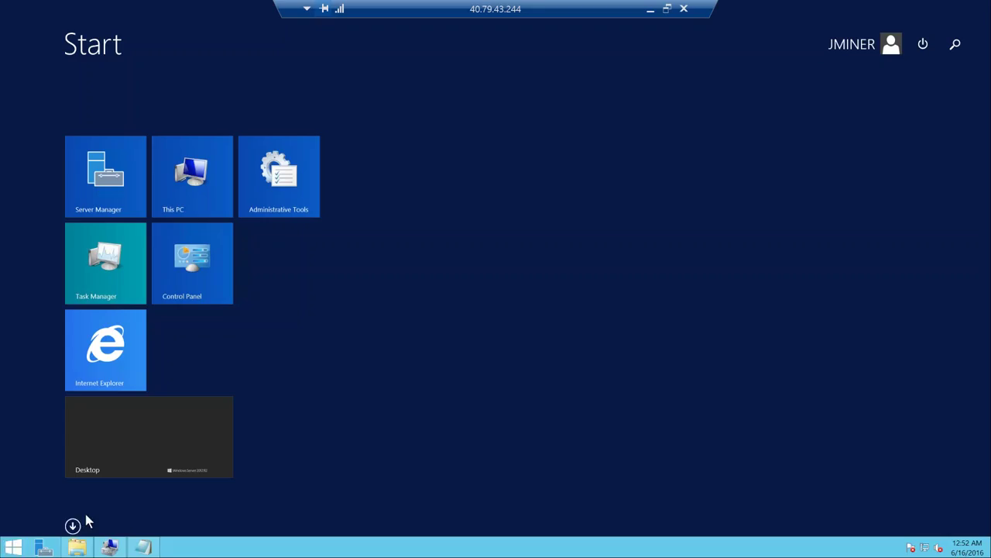
type("SEC")
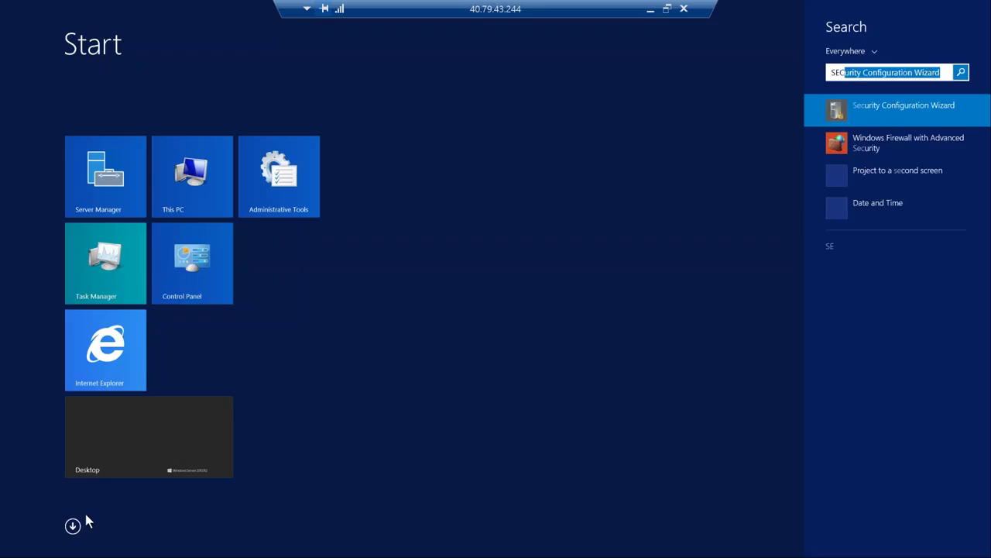
key("BackSpace")
key("BackSpace")
key("BackSpace")
type("SECPOL")
key("Return")
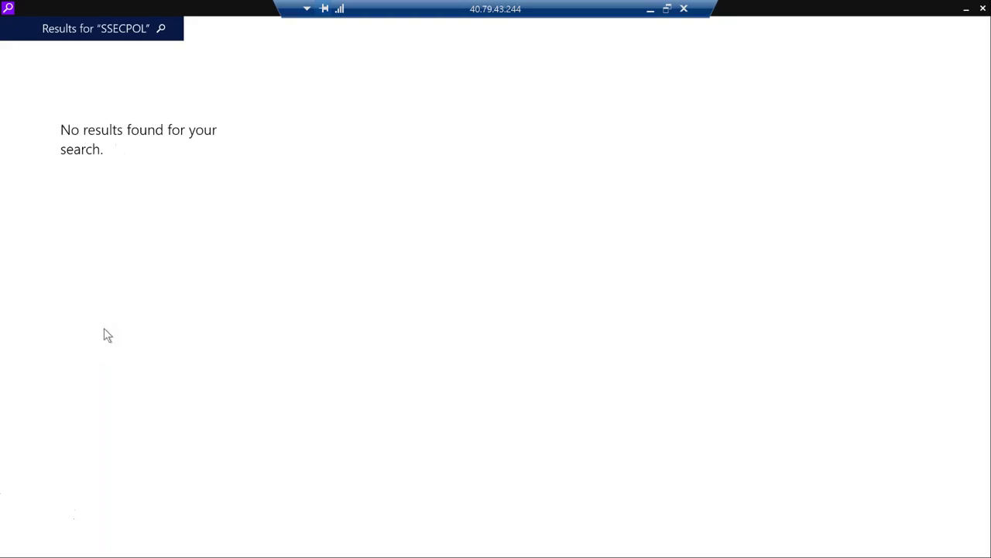
type("s")
key("BackSpace")
type("sewcpol")
key("Return")
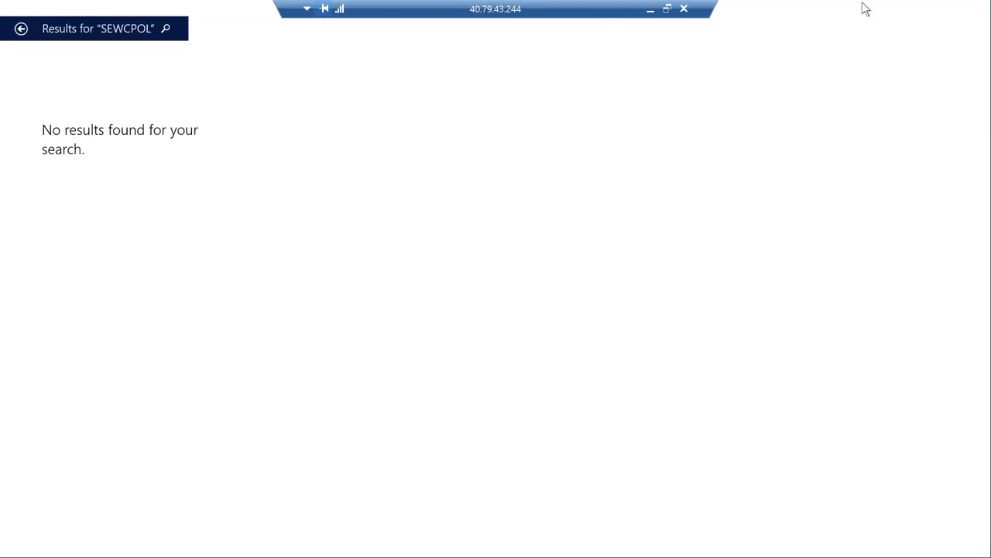
left_click(12, 29)
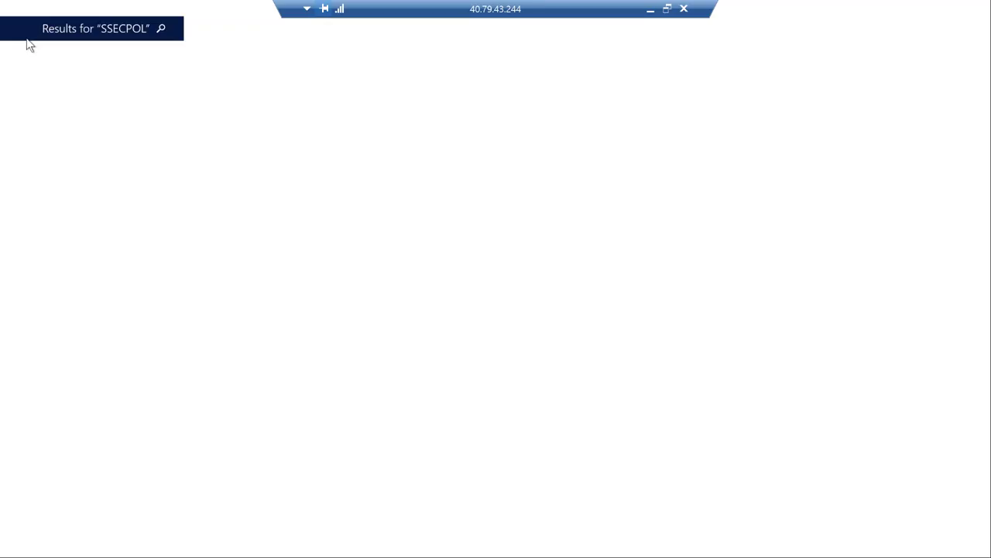
key("super+s")
type("secpol")
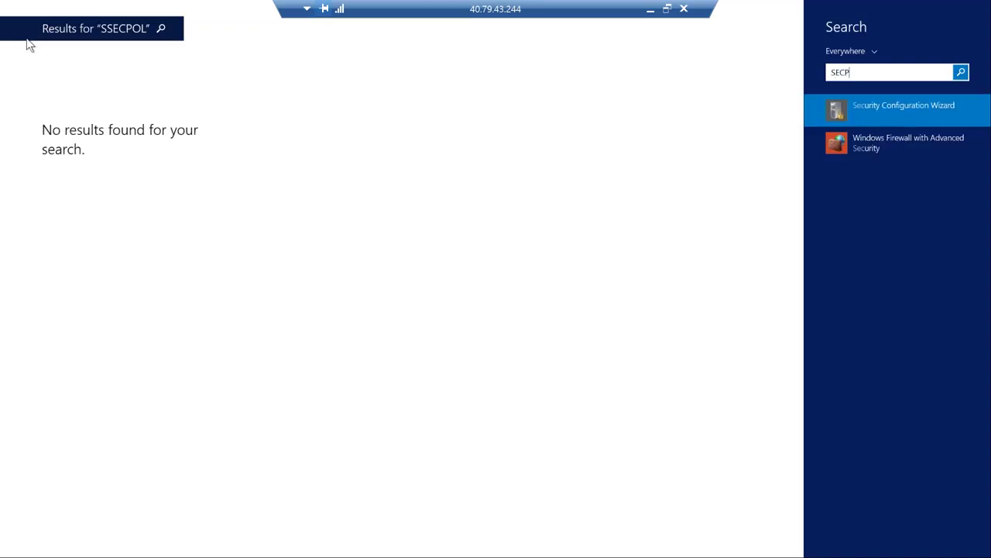
key("Return")
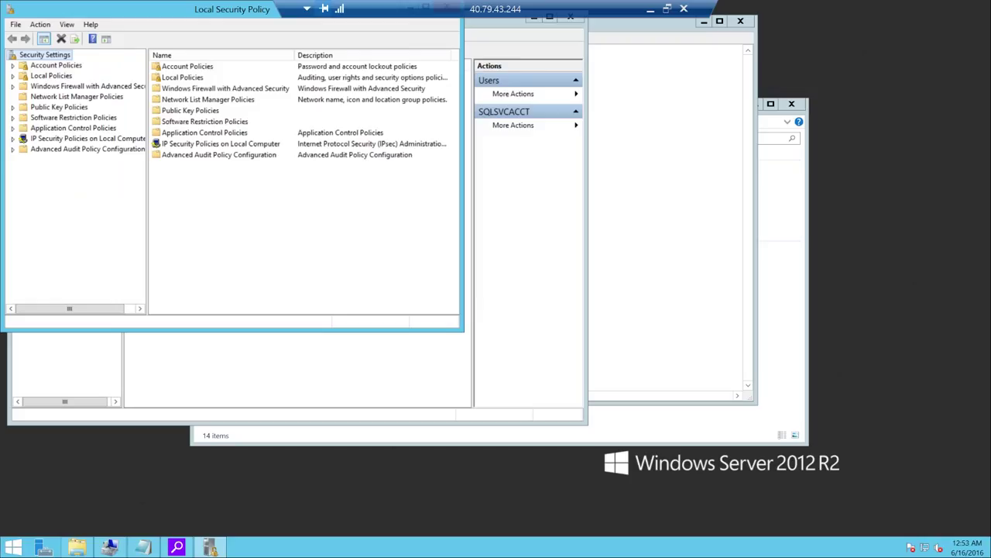
Maximize the window and open Local Policies > User Rights Assignment > Perform volume maintenance tasks.
double_click(100, 11)
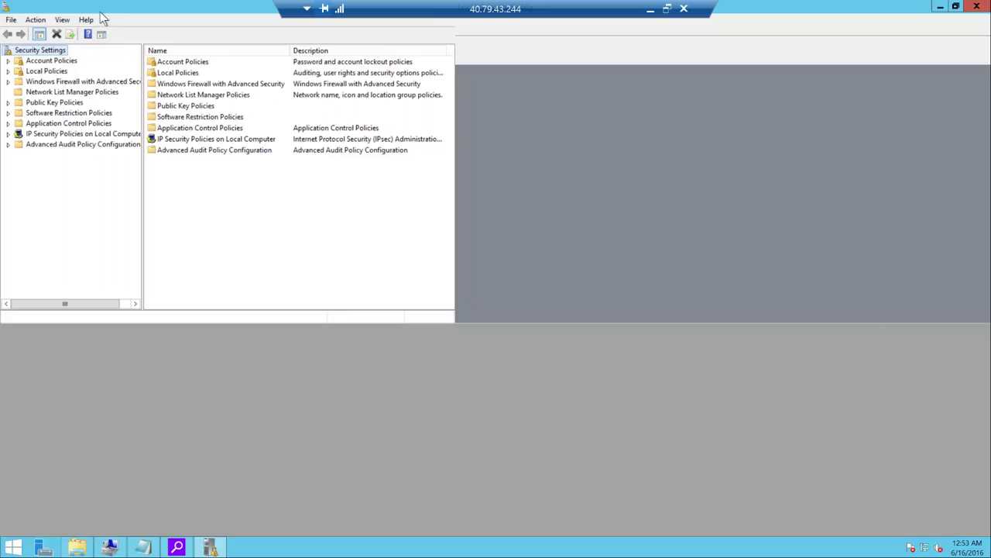
left_click(8, 81)
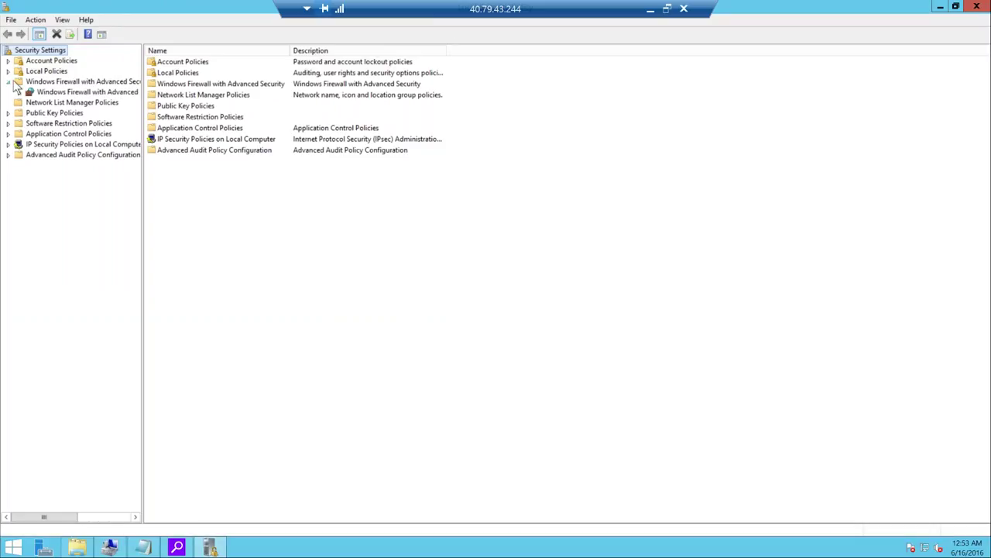
left_click(8, 71)
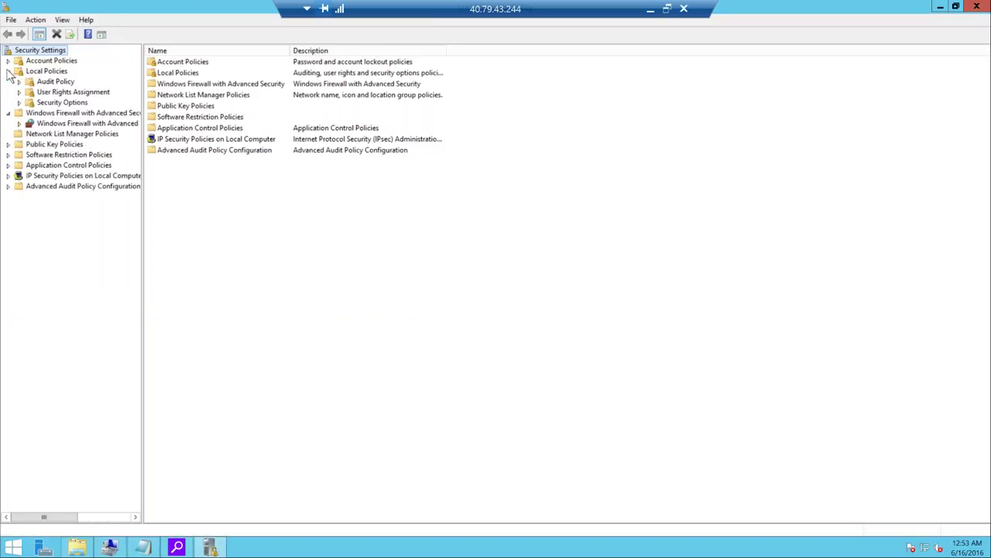
left_click(70, 92)
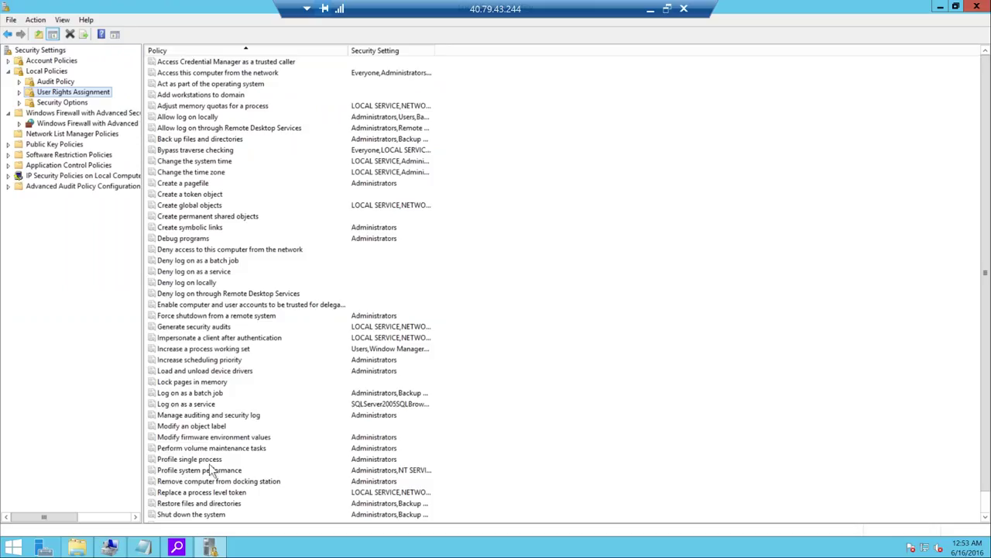
double_click(192, 449)
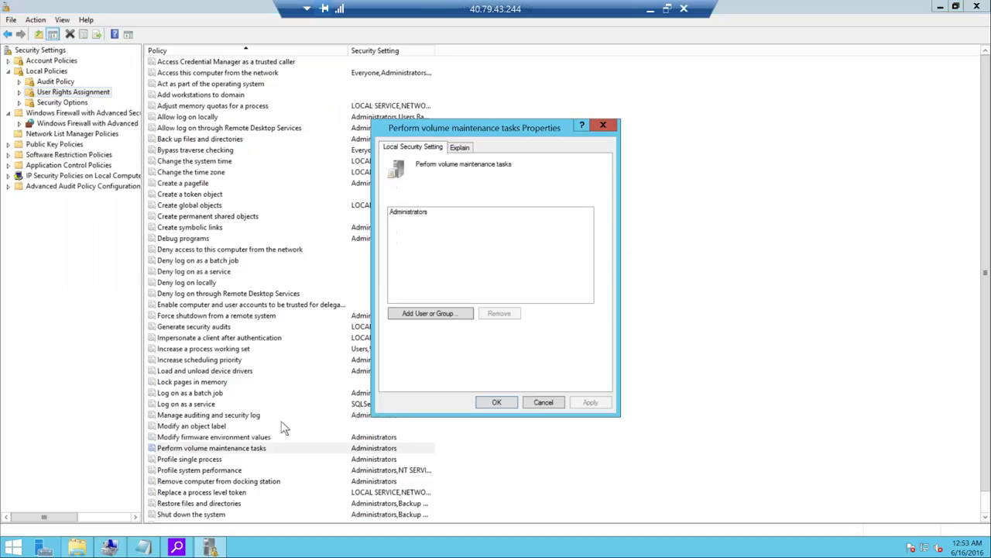
Add IAAS-SQL2016\SQLSVCACCT to the right via the advanced search and apply it.
left_click(420, 318)
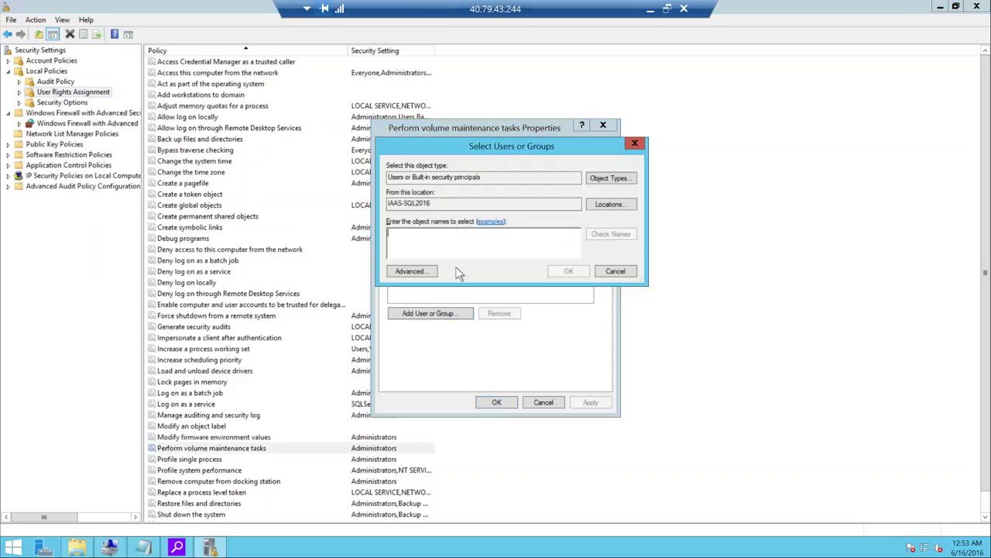
left_click(424, 275)
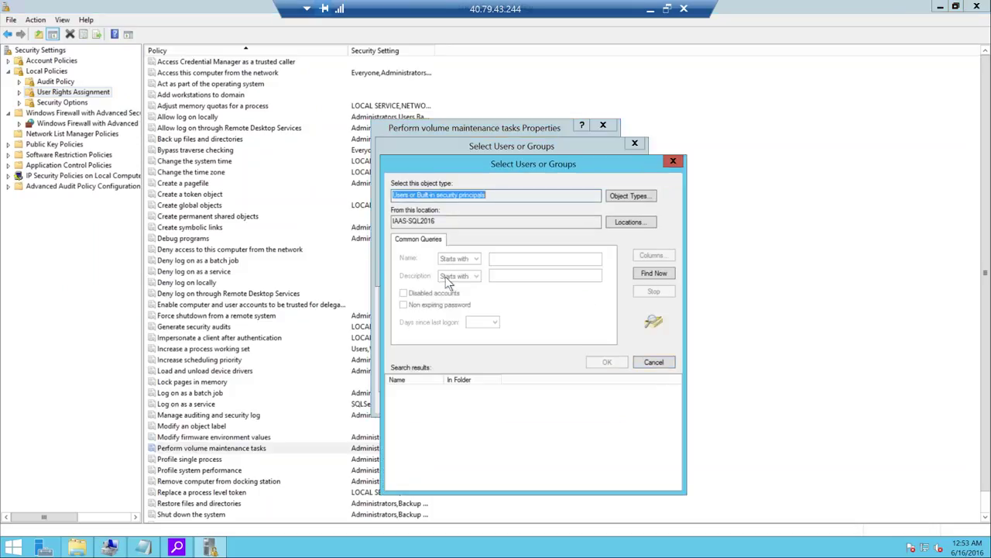
left_click(657, 276)
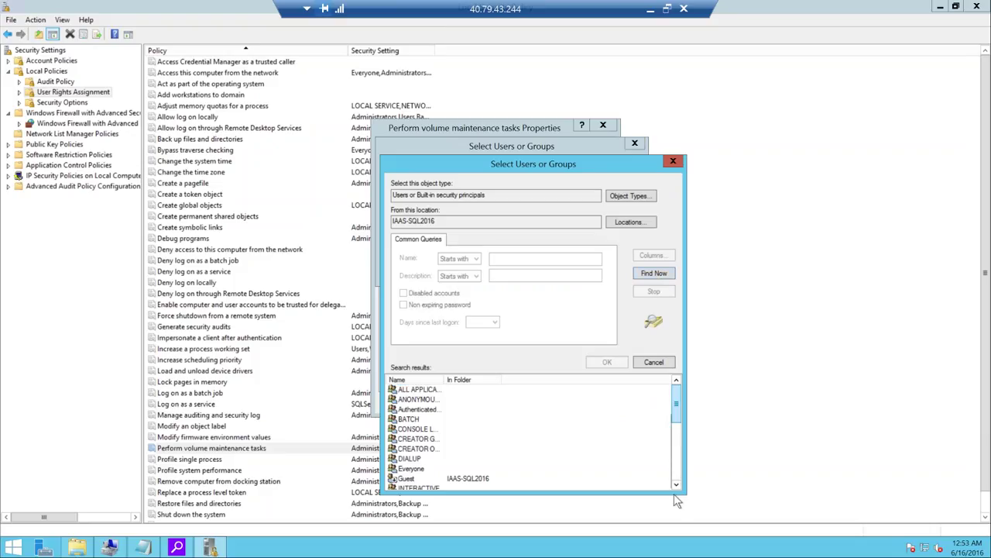
scroll(542, 434, "down", 4)
left_click(441, 450)
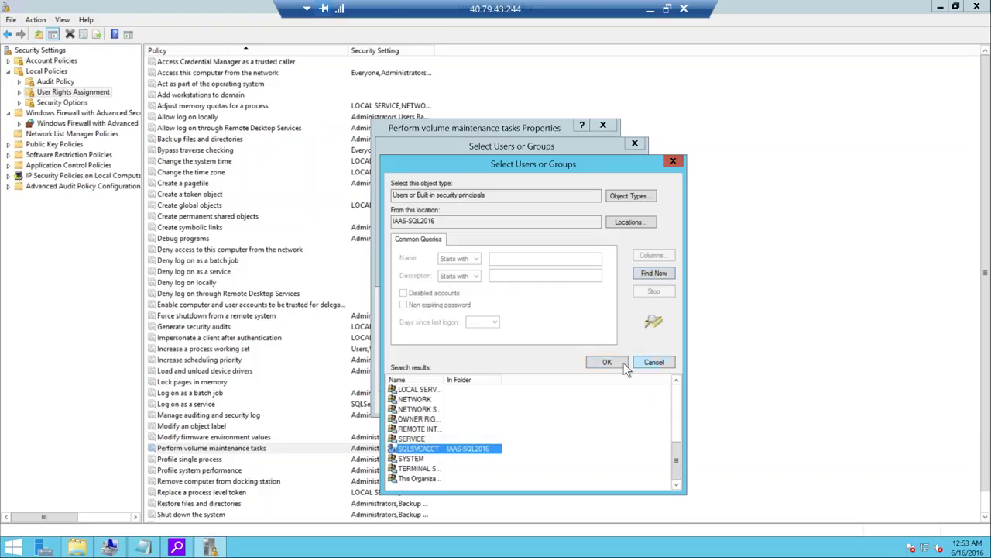
left_click(615, 363)
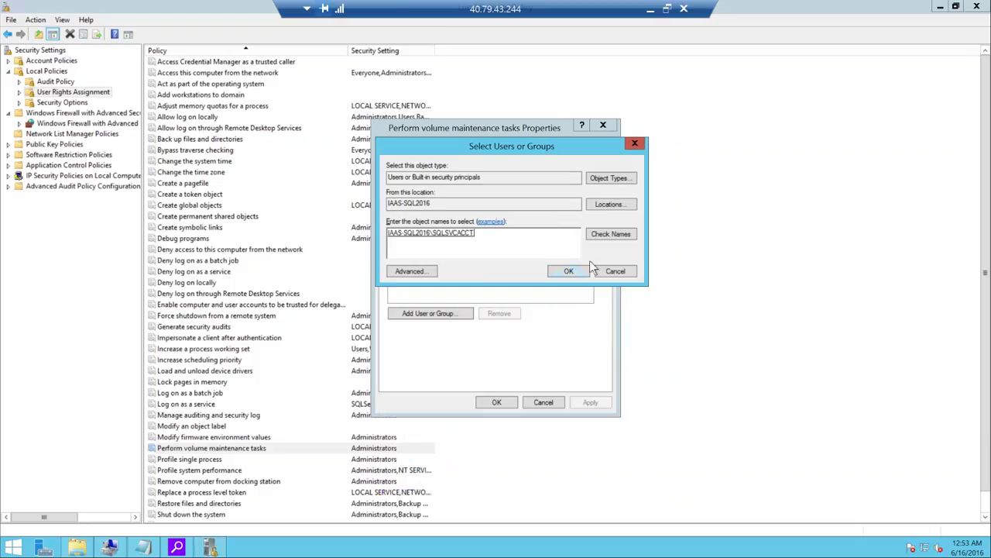
left_click(587, 268)
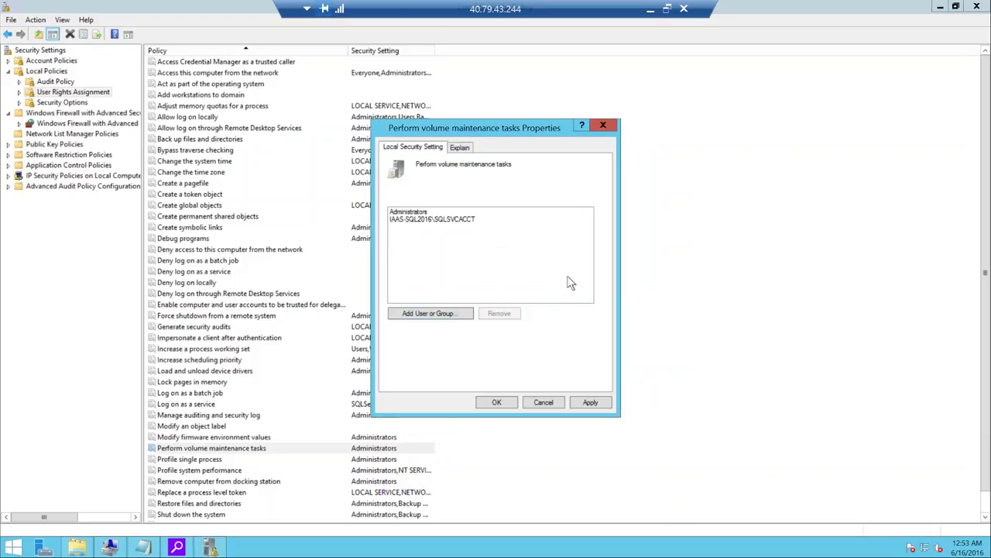
left_click(605, 404)
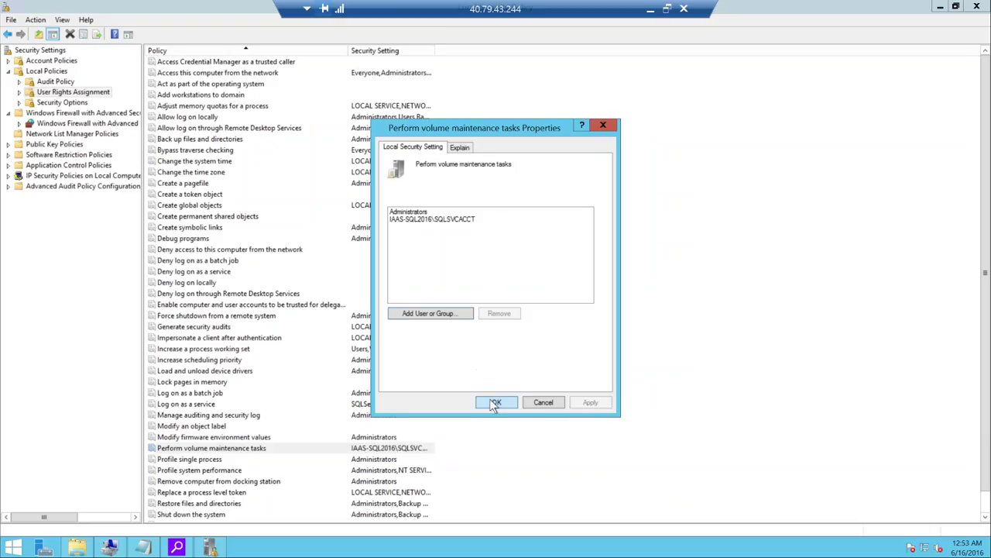
left_click(496, 402)
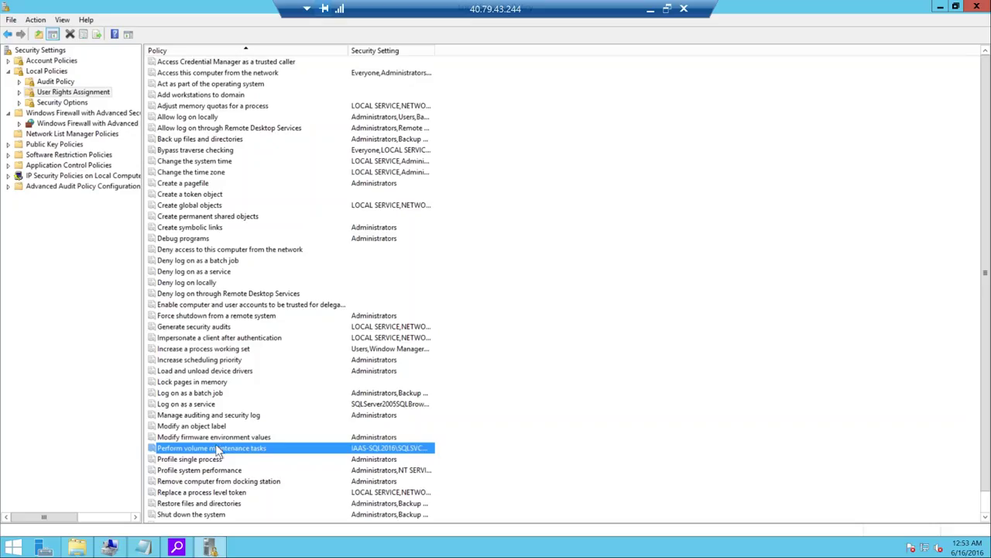
Add IAAS-SQL2016\SQLSVCACCT to the Lock pages in memory right, then close Local Security Policy.
double_click(186, 383)
left_click(409, 312)
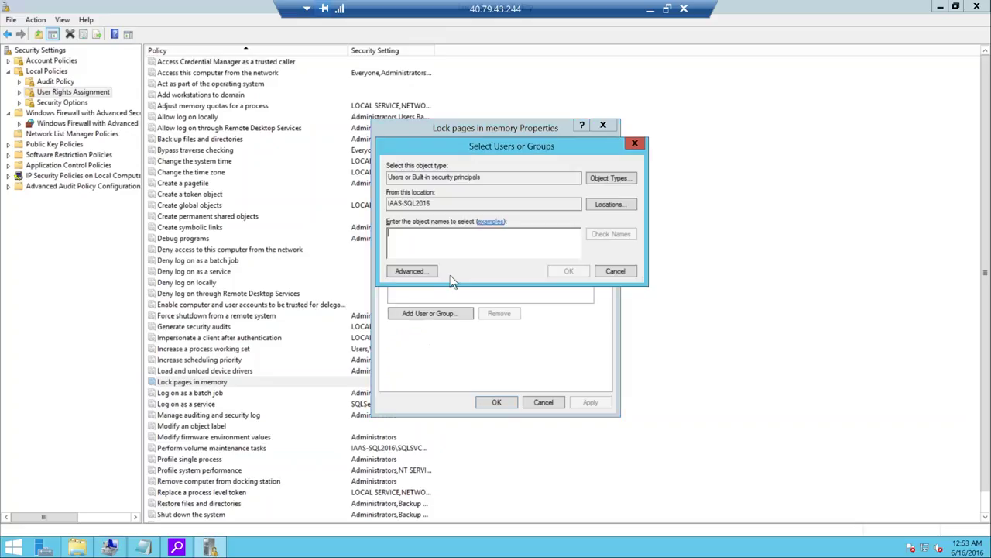
left_click(429, 277)
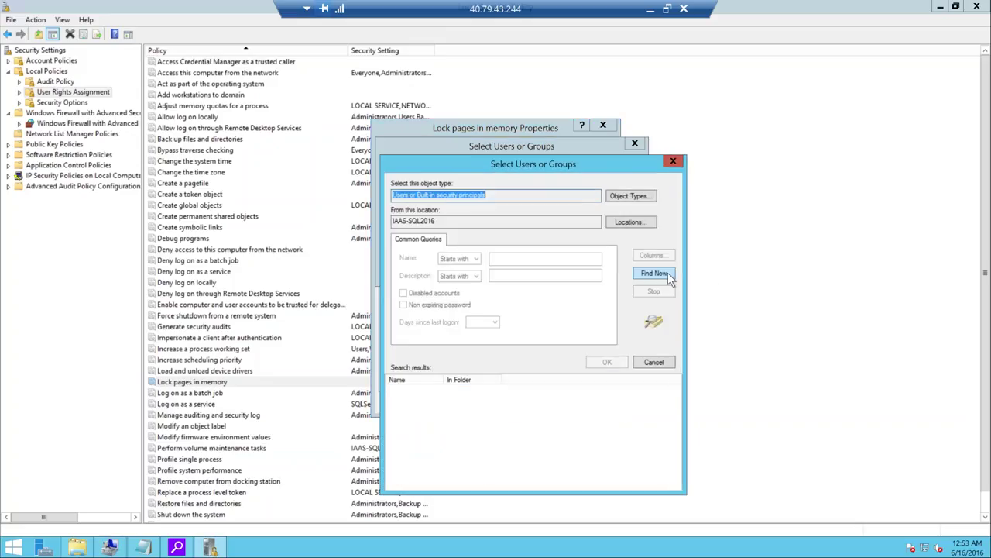
left_click(654, 273)
left_click_drag(673, 411, 673, 500)
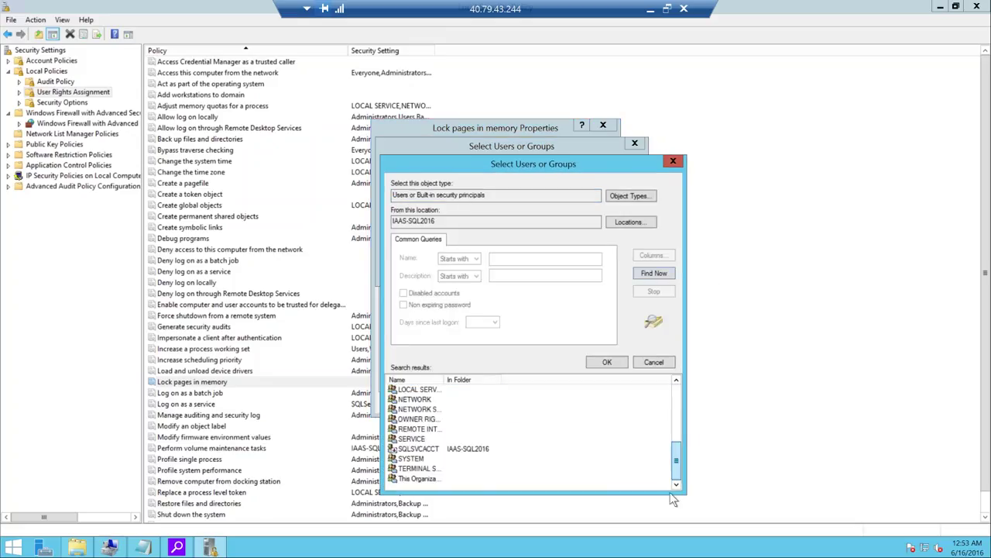
double_click(430, 448)
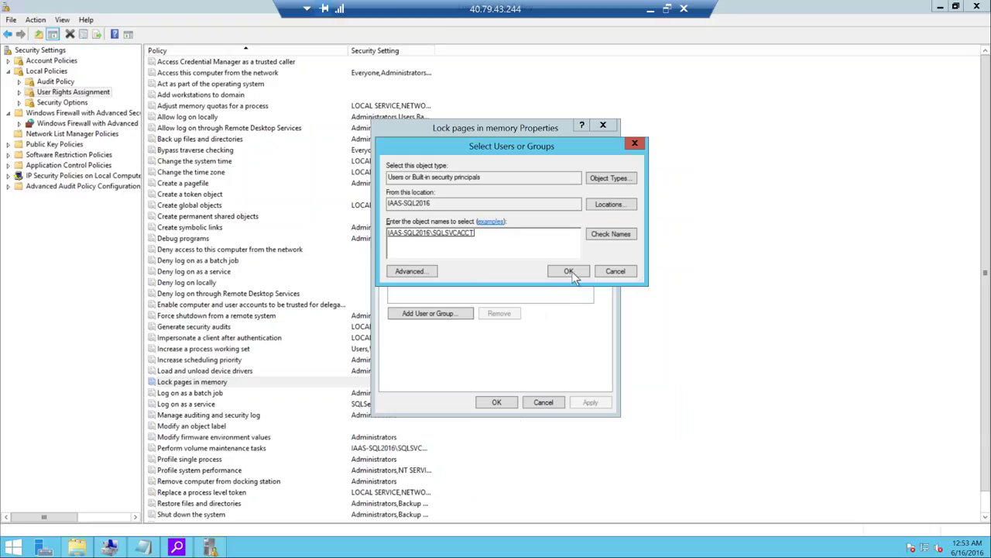
left_click(569, 271)
left_click(497, 403)
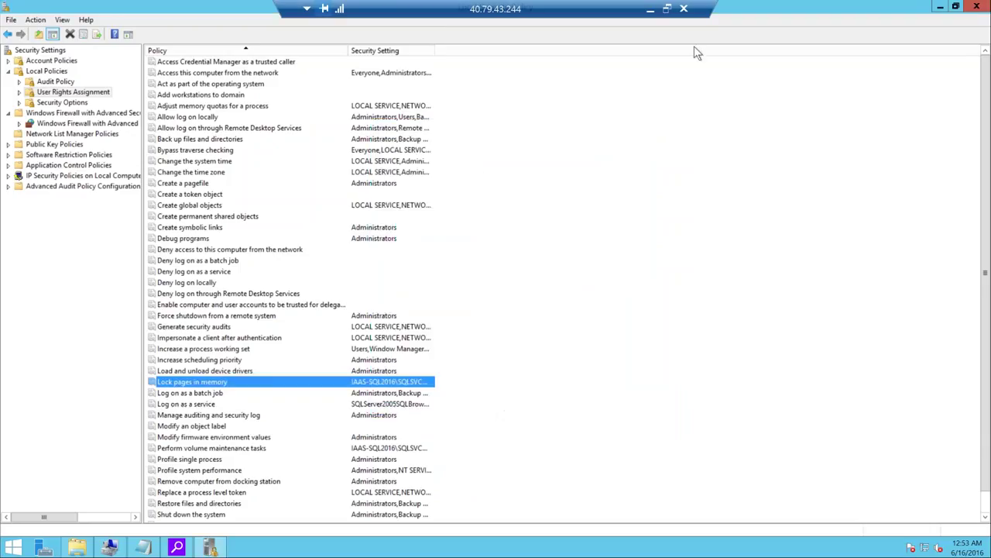
left_click(976, 6)
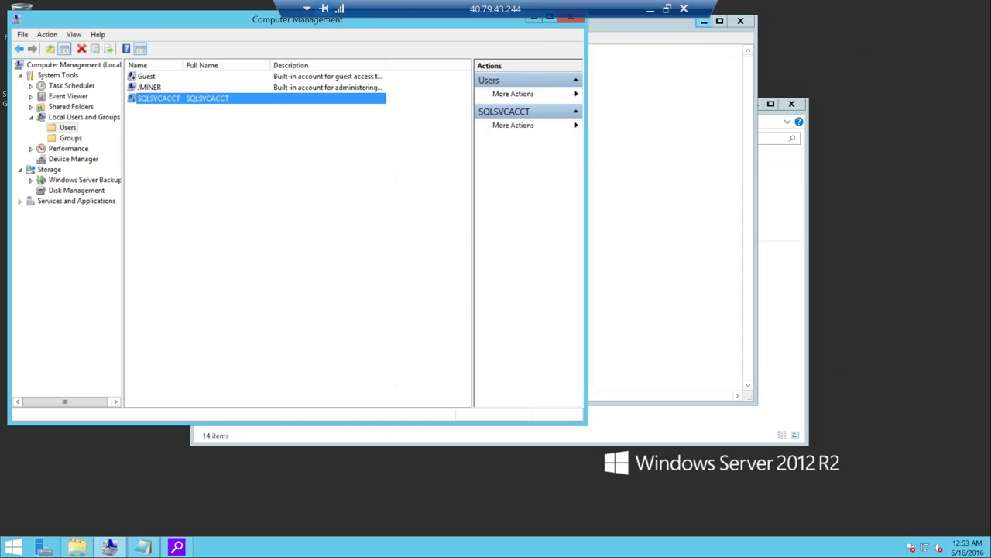